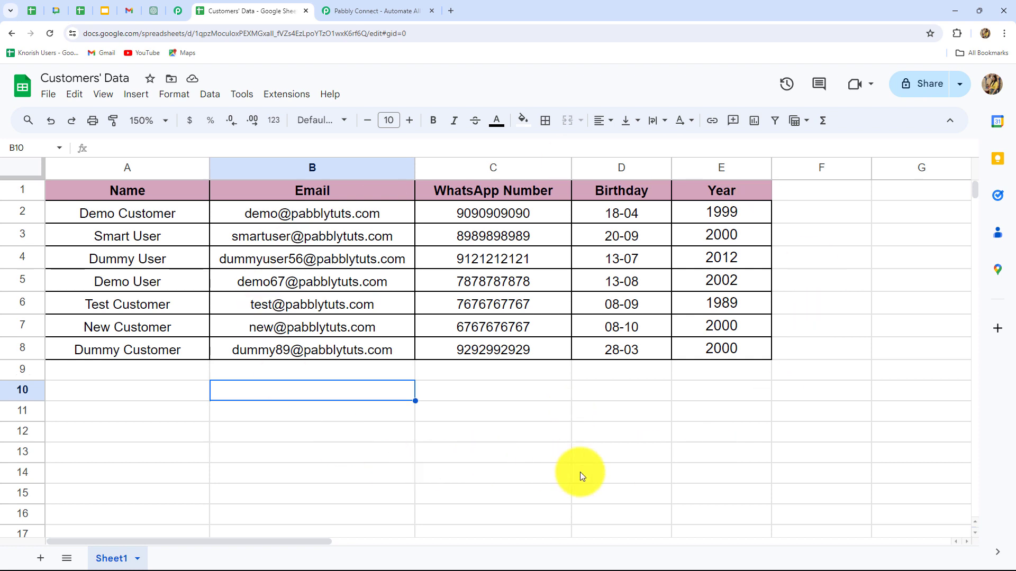
Step: Switch to the Pabbly Connect website and sign in to the Pabbly account
left_click(363, 15)
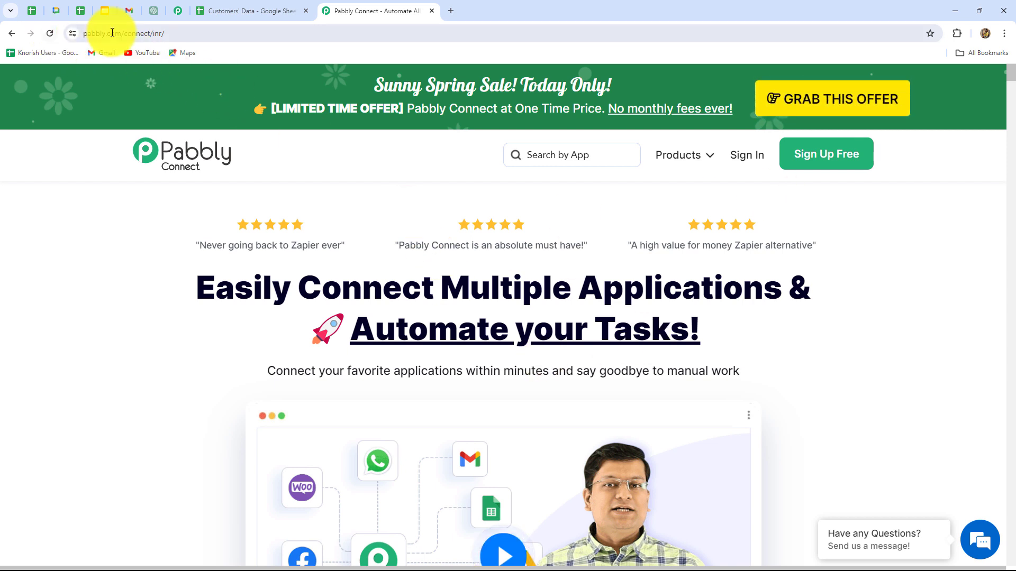
left_click(85, 33)
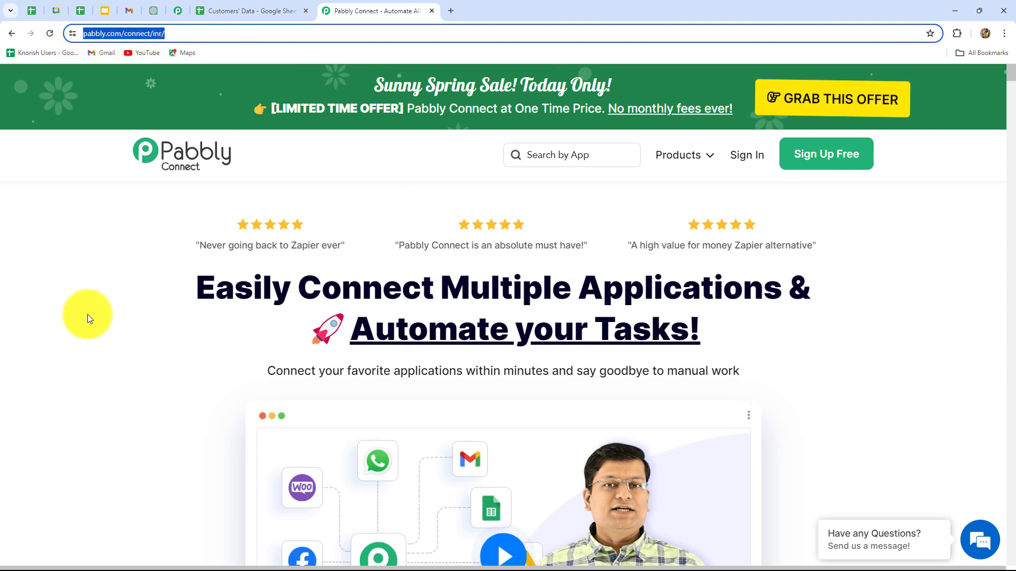
left_click(87, 314)
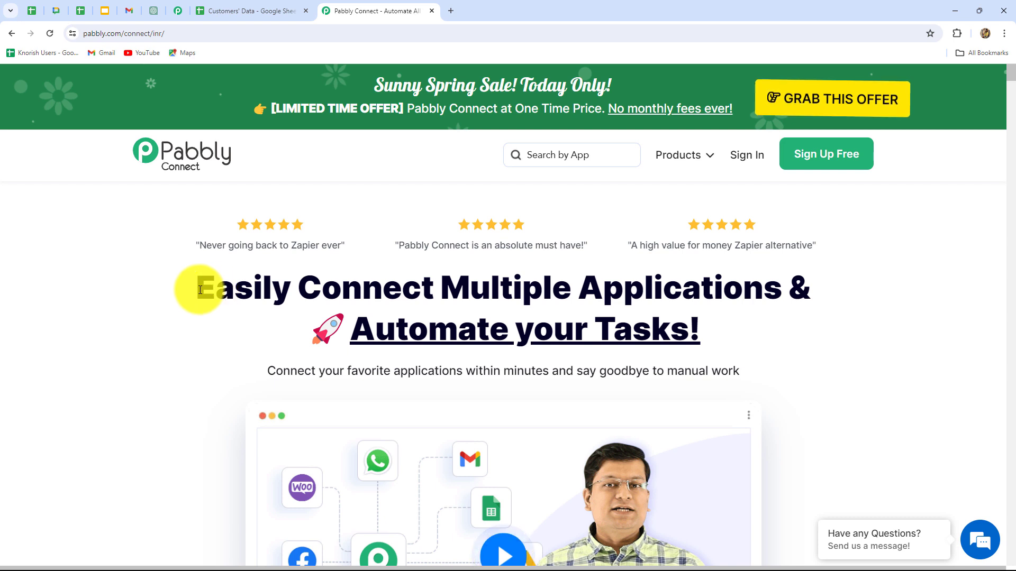
left_click_drag(198, 290, 749, 325)
left_click(747, 331)
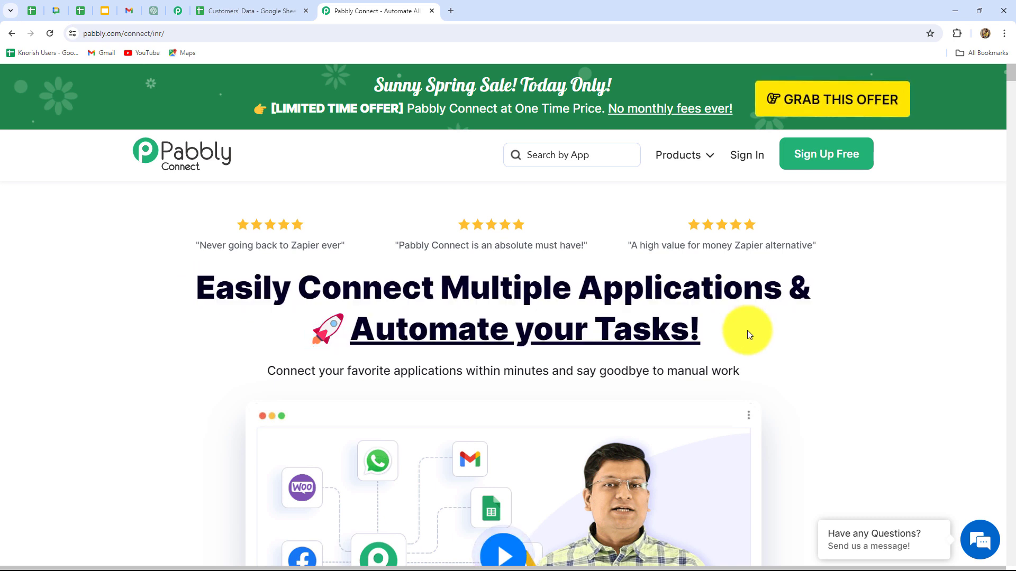
left_click(739, 159)
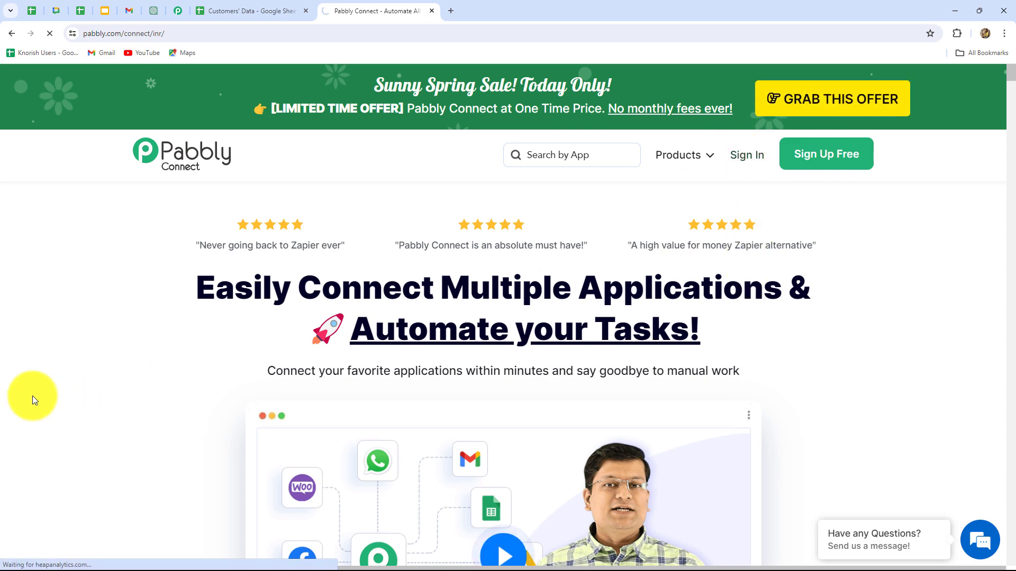
Step: Open the Pabbly Connect application from the All Pabbly Apps page
scroll(545, 421, "down", 3)
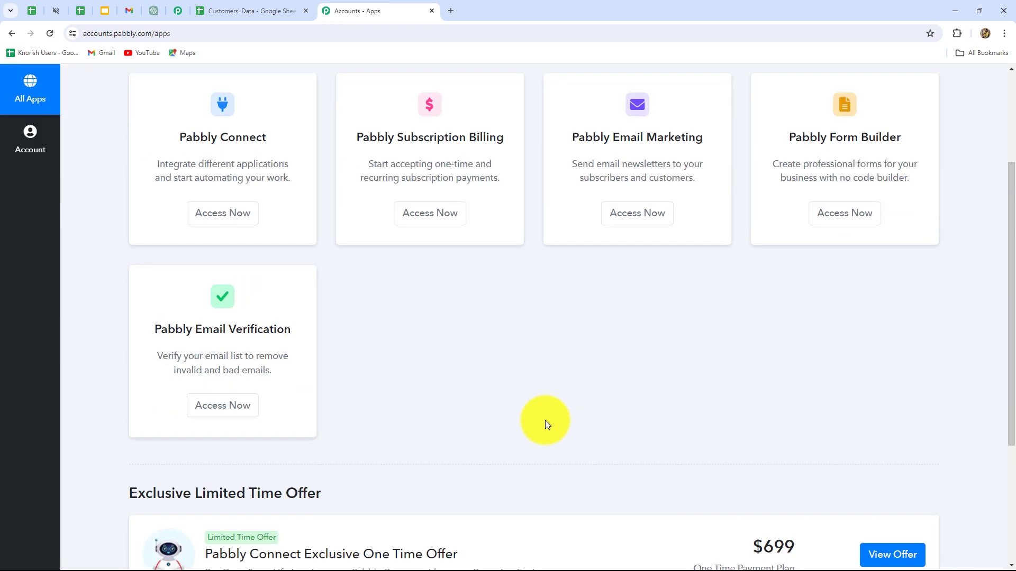
scroll(545, 420, "up", 3)
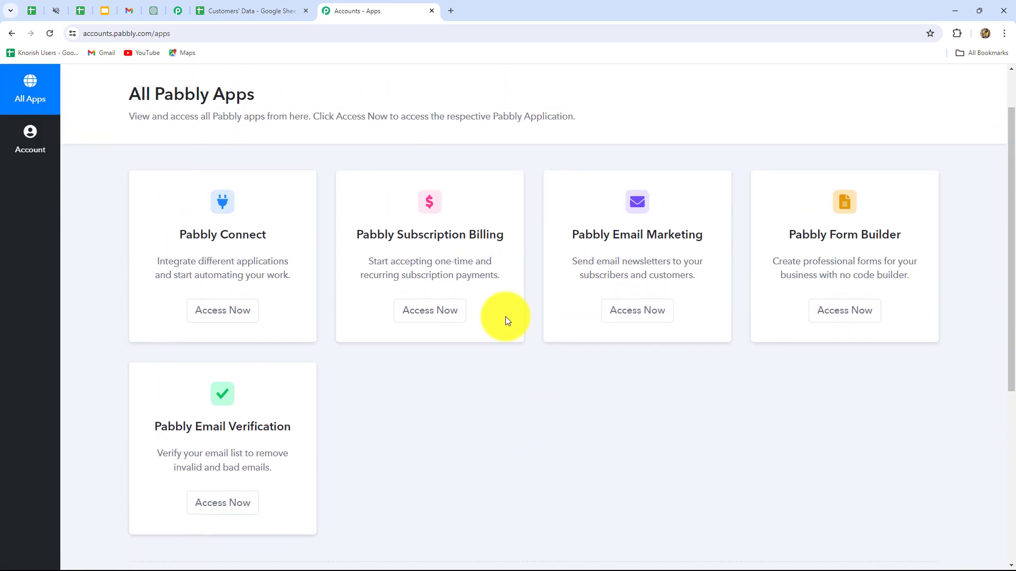
left_click_drag(181, 243, 294, 245)
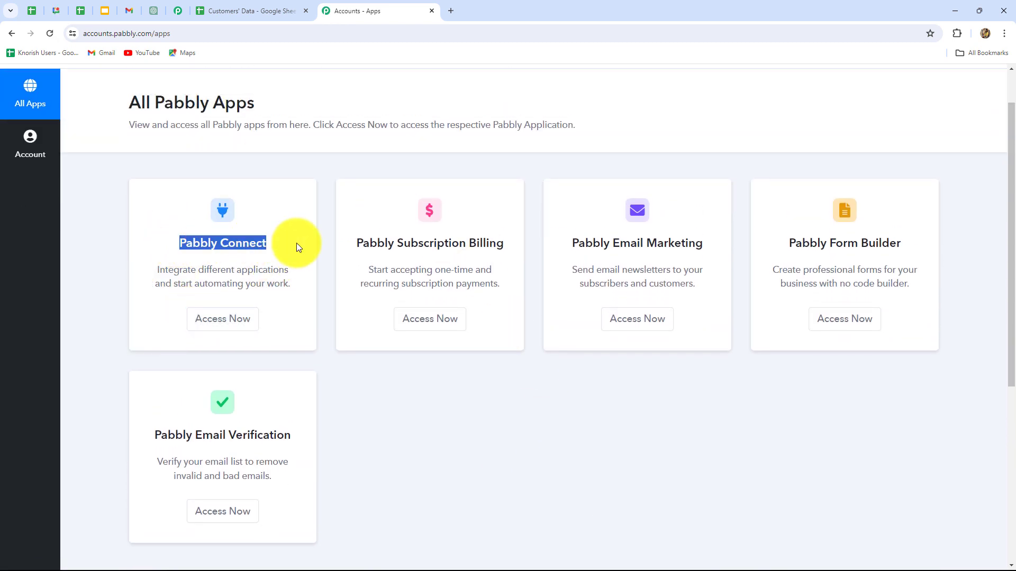
left_click(217, 325)
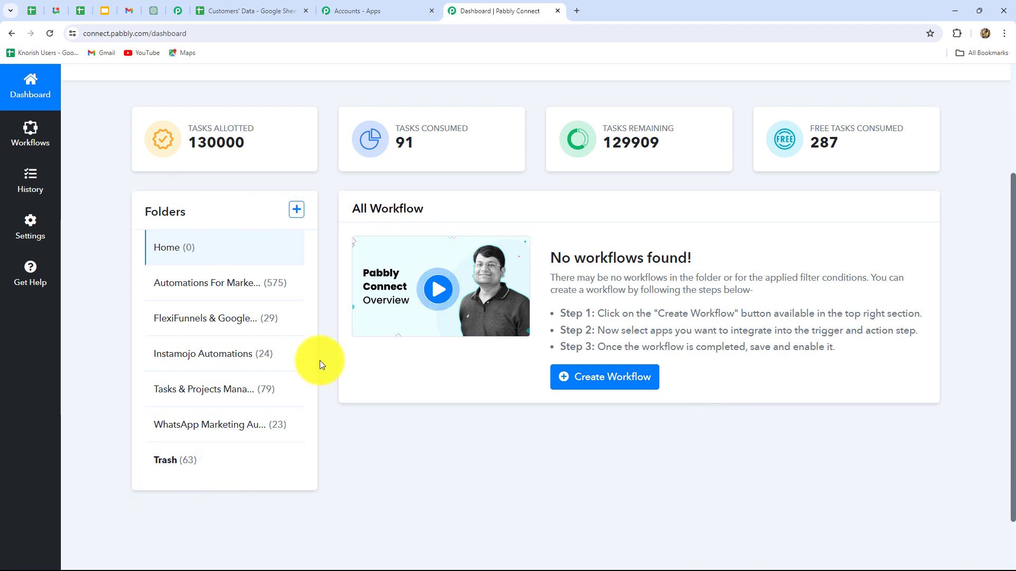
Step: Create a workflow named "Automate Personalized Marketing Emails with Pabbly Connect" in the Automations For Marketing folder
scroll(544, 465, "up", 3)
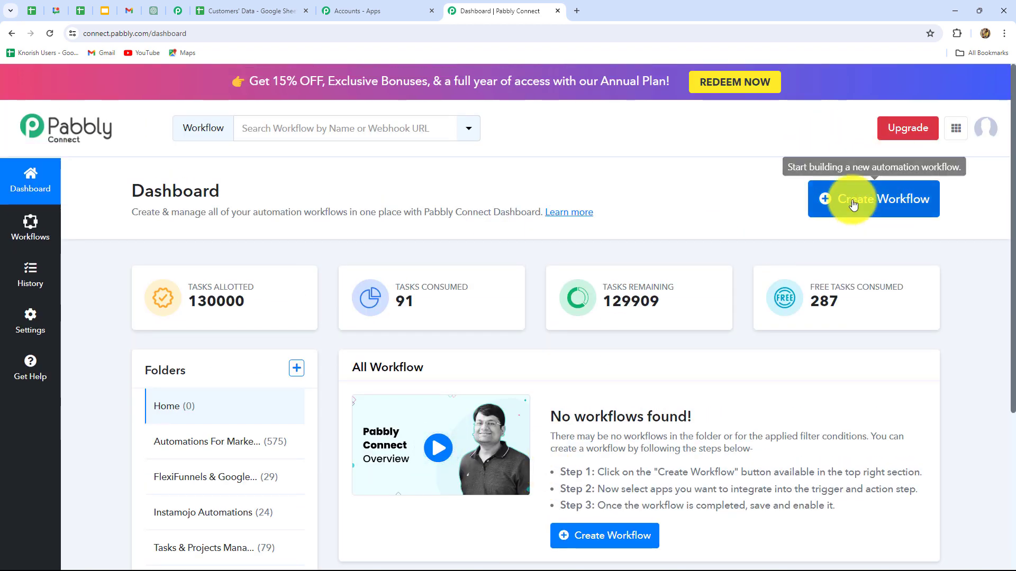
left_click(887, 211)
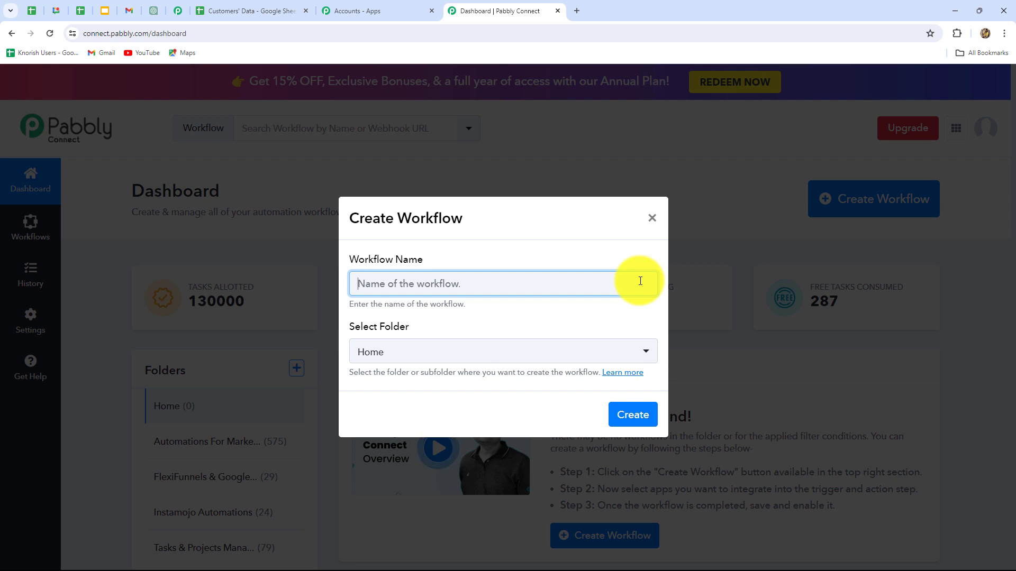
type("Automate Personalized Marketing Emails with Pabbly Connect")
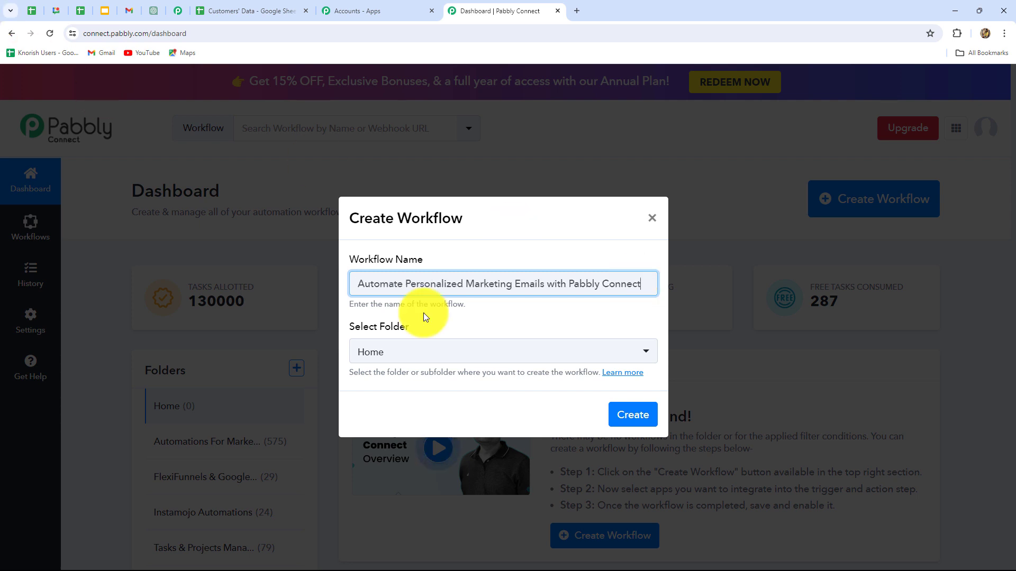
left_click(422, 353)
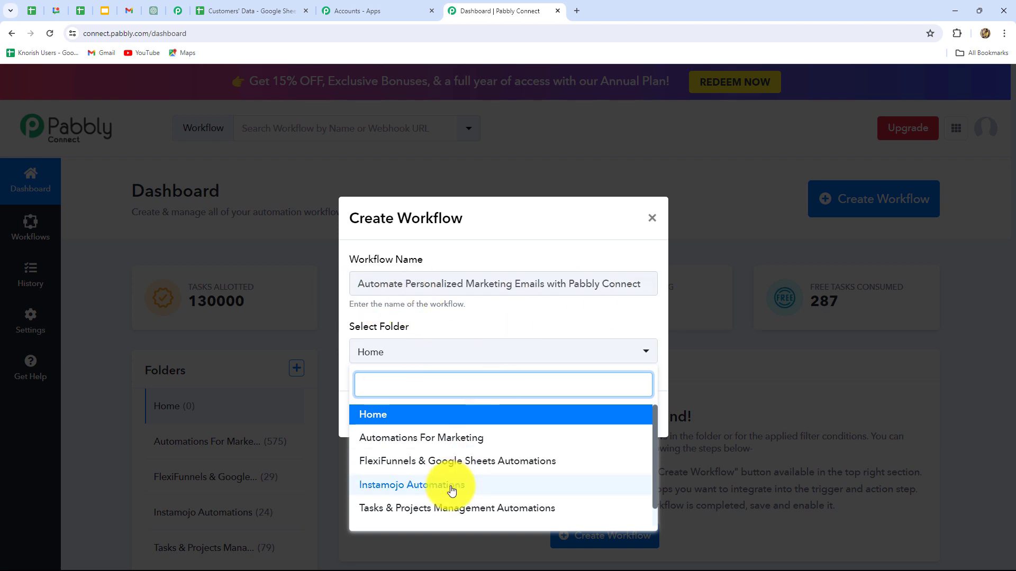
left_click(440, 442)
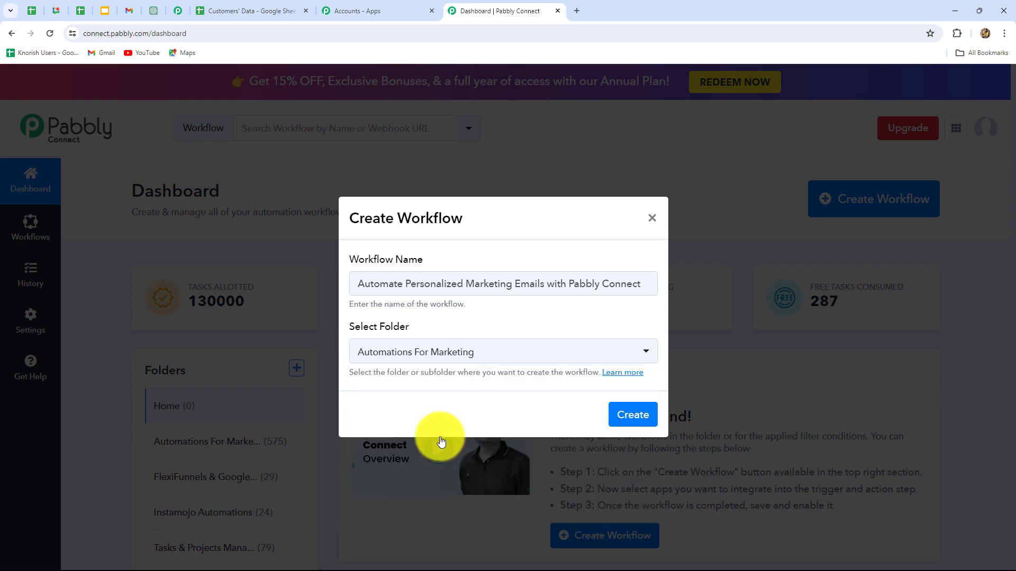
left_click(654, 414)
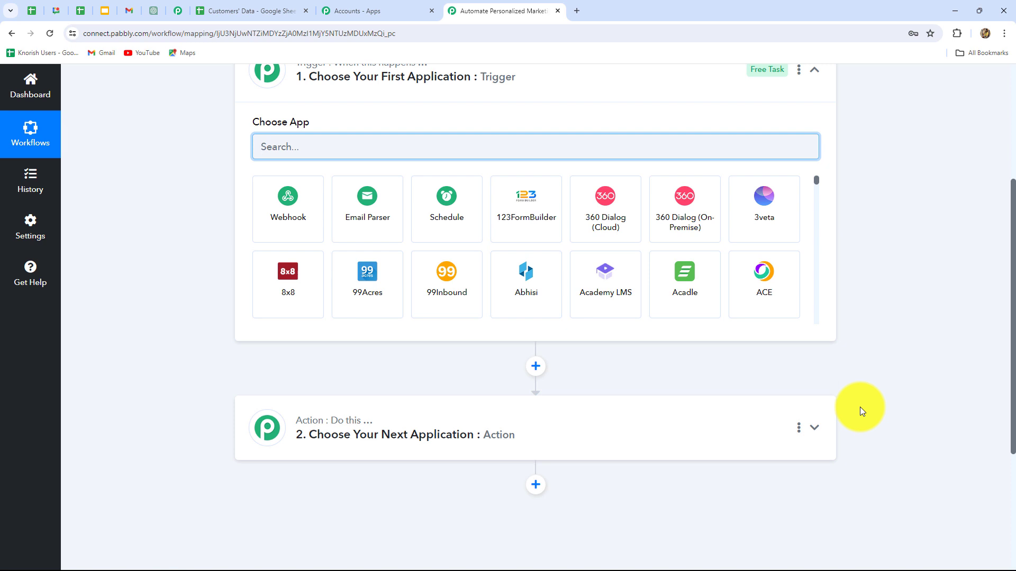
Step: Set Schedule by Pabbly as the workflow's trigger application and have it run every day
scroll(859, 408, "up", 1)
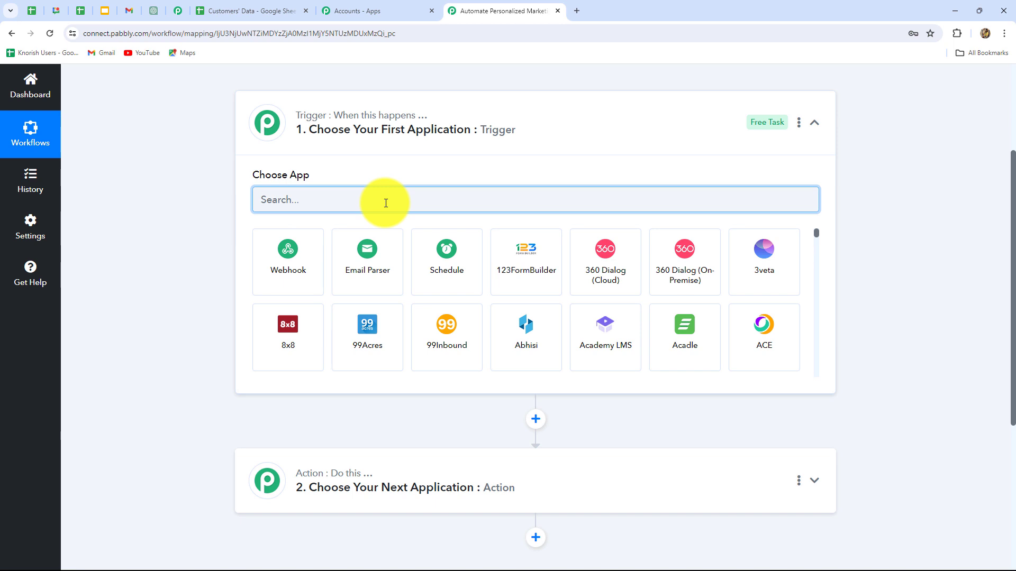
left_click(241, 6)
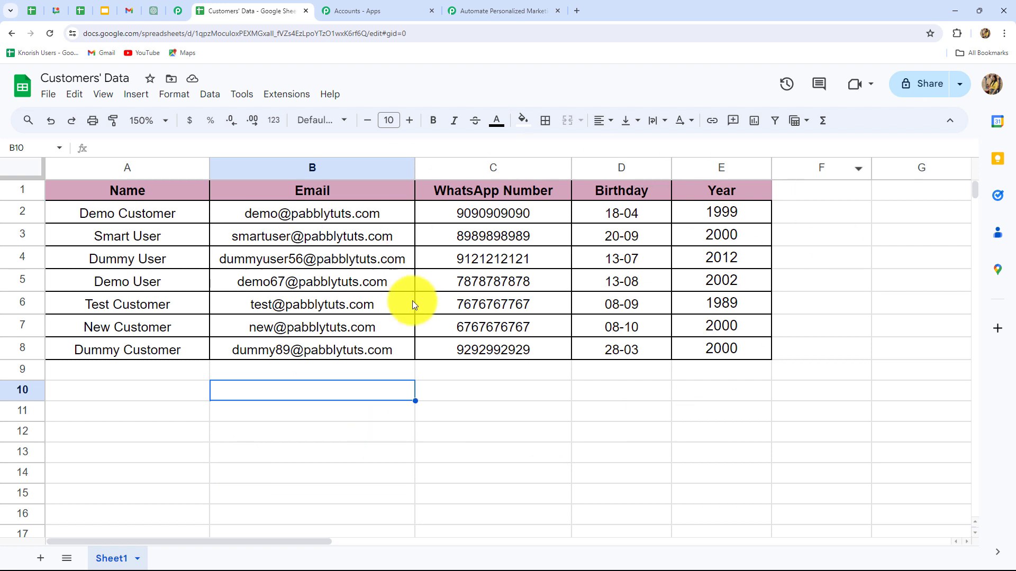
left_click(465, 10)
left_click(284, 208)
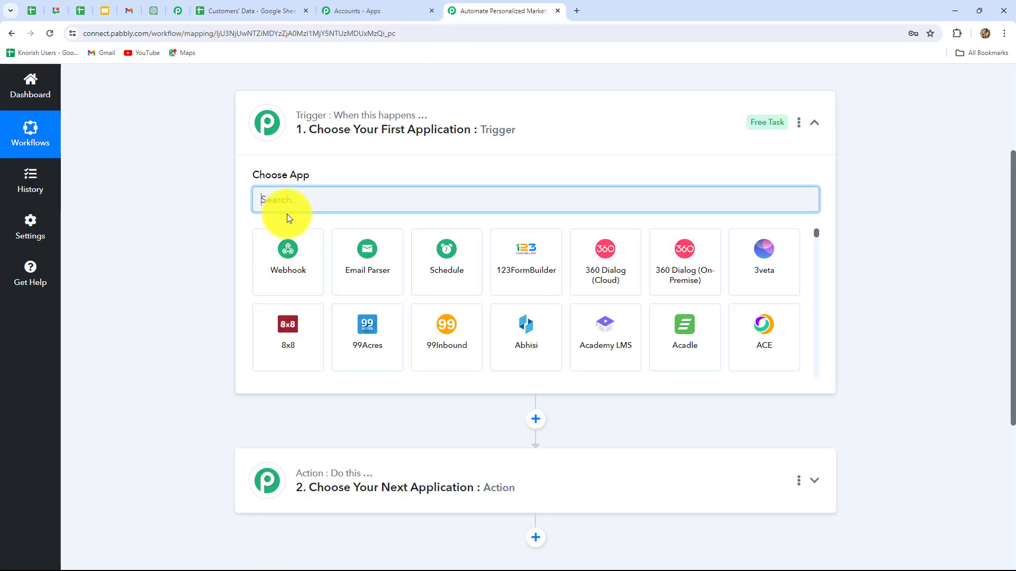
left_click(451, 272)
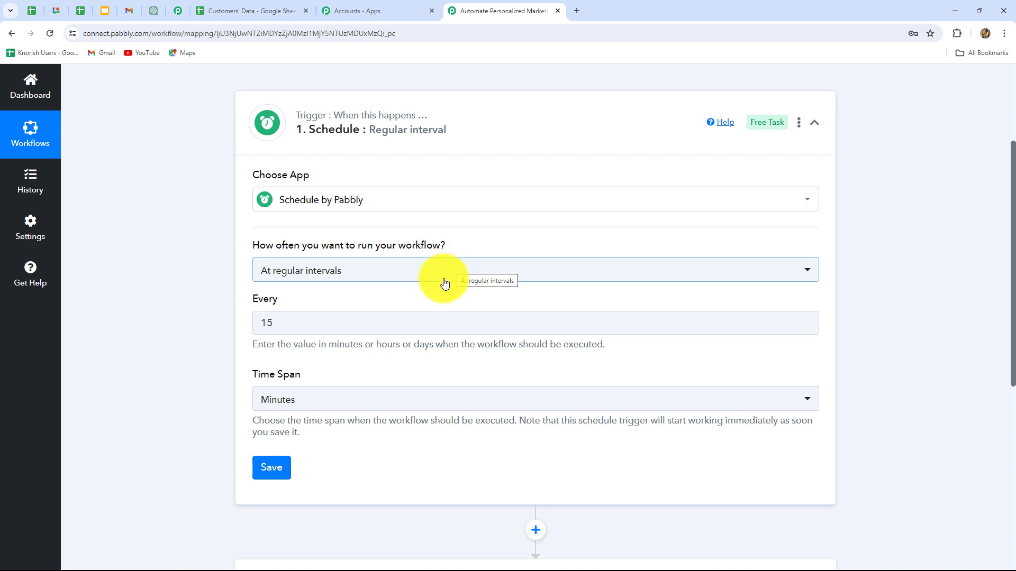
mouse_move(271, 252)
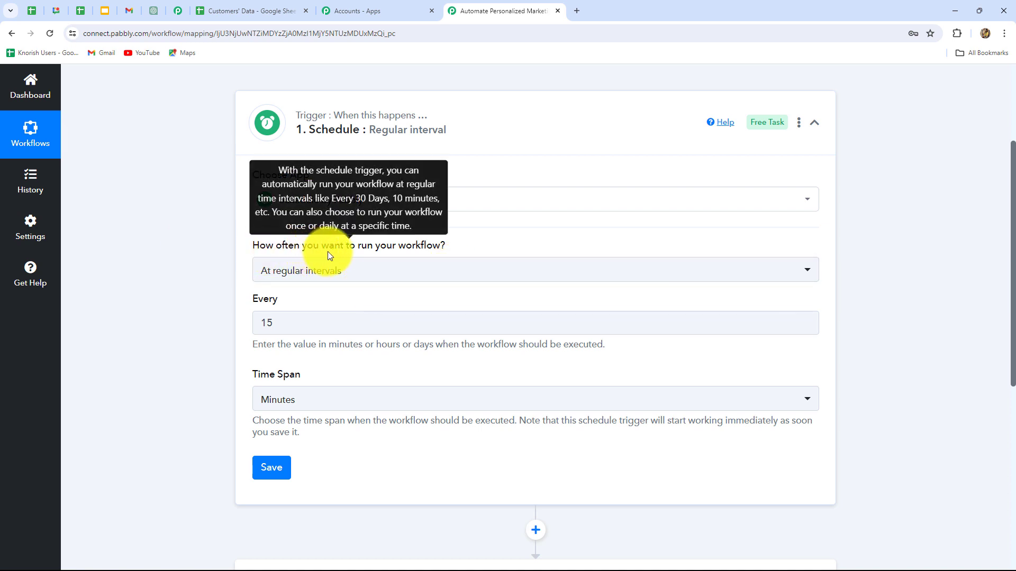
left_click(399, 272)
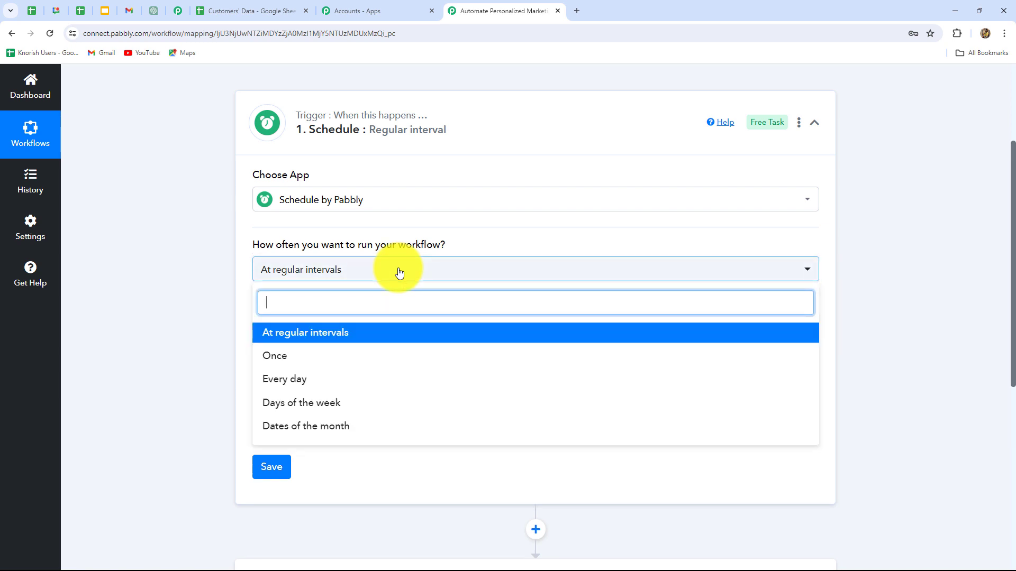
left_click(299, 389)
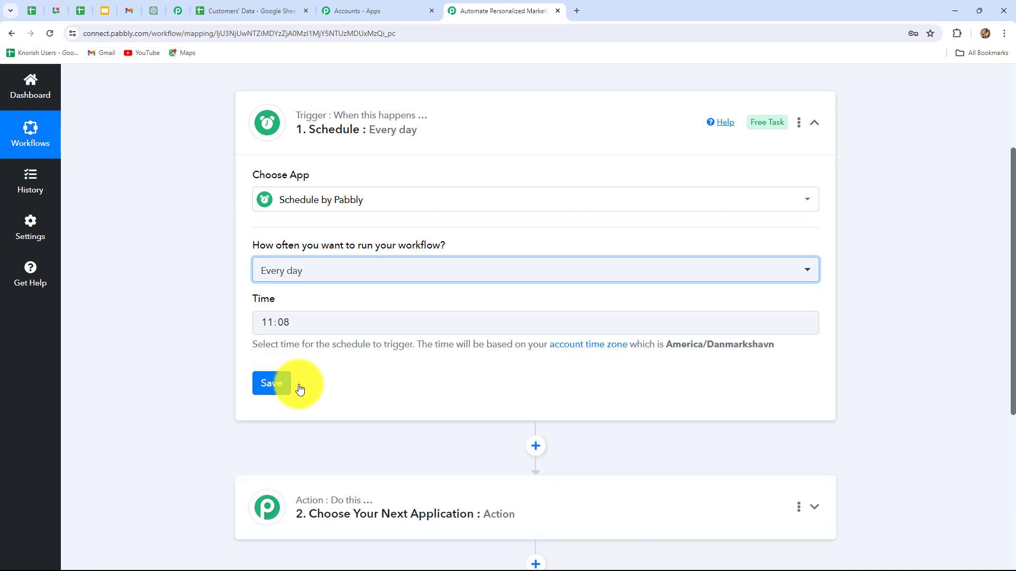
Step: Set the daily schedule's trigger time to 09:00
left_click(294, 328)
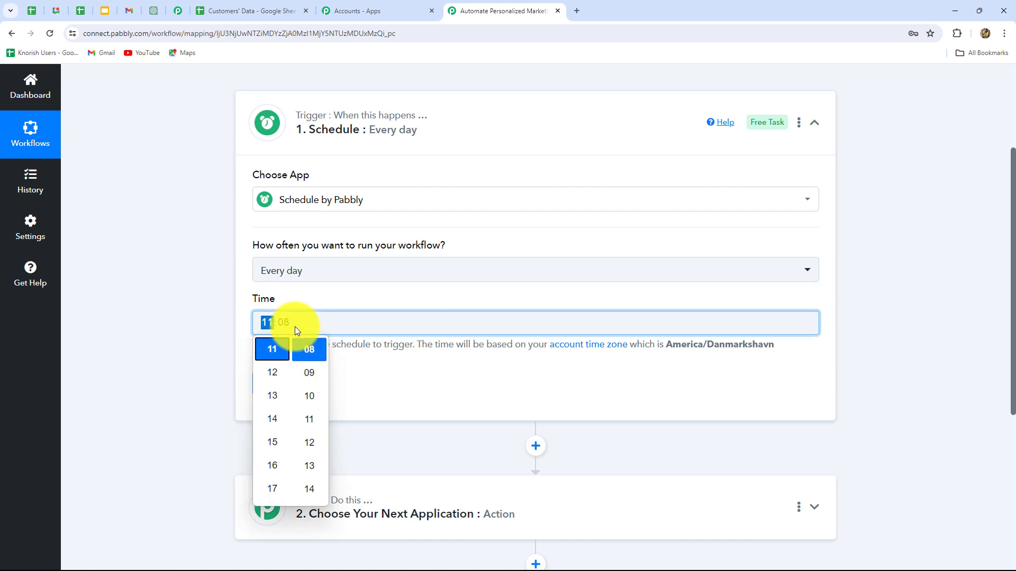
scroll(272, 431, "down", 4)
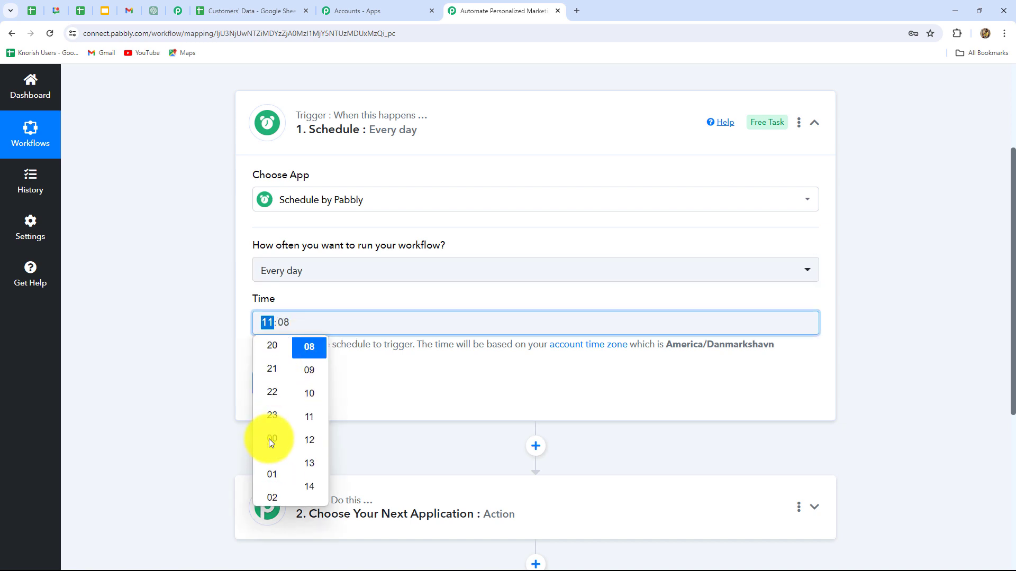
scroll(267, 462, "down", 10)
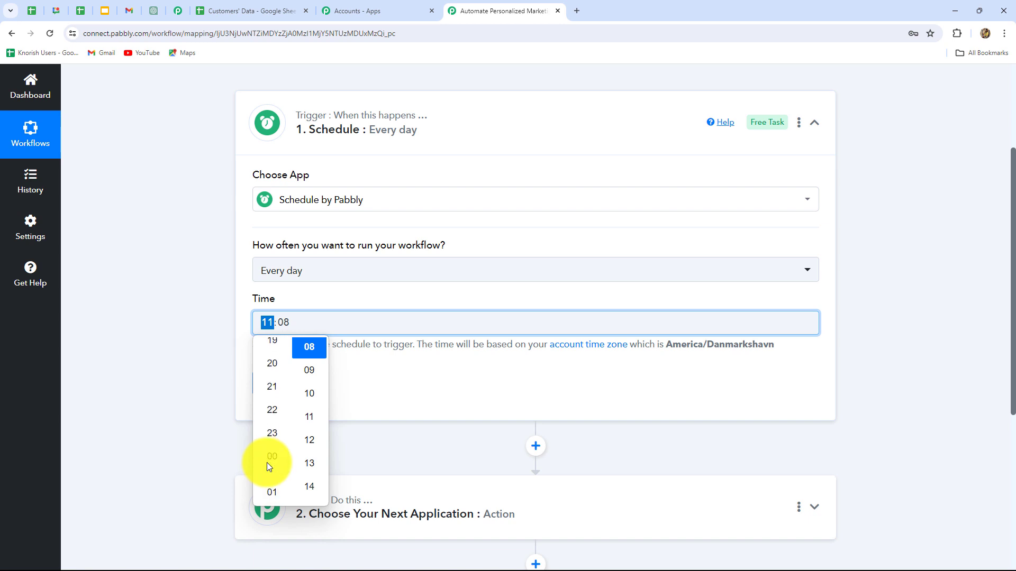
scroll(266, 463, "down", 4)
left_click(267, 462)
scroll(325, 424, "up", 4)
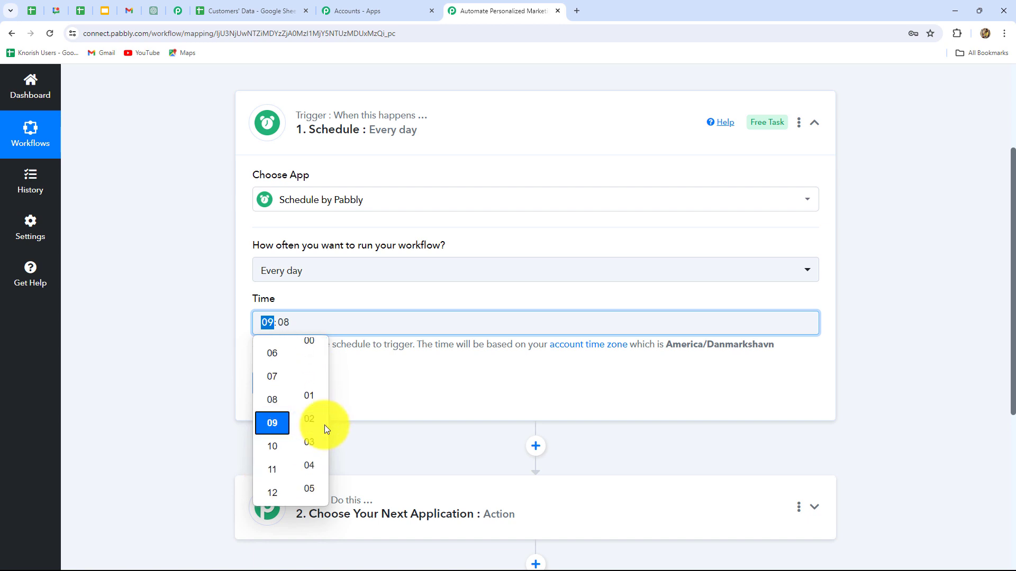
left_click(309, 343)
left_click(228, 367)
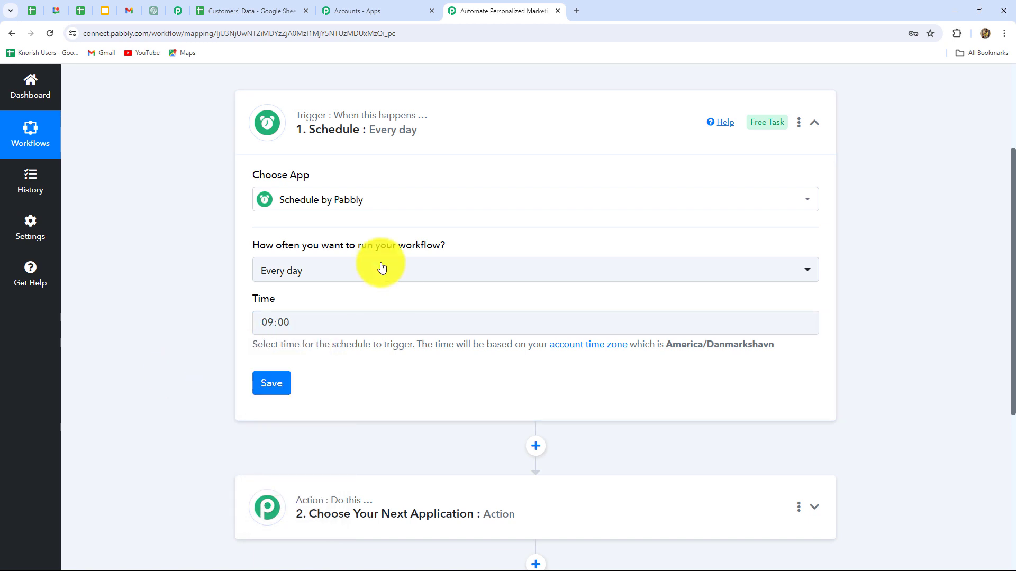
Step: Save the schedule trigger and review the frequency and time in its received response
left_click(272, 383)
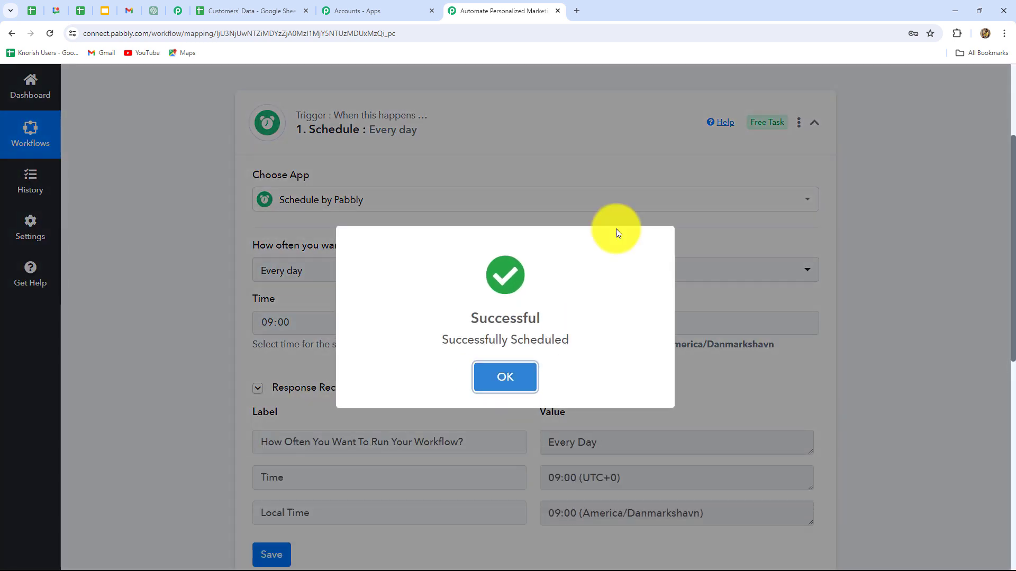
left_click(504, 377)
scroll(997, 404, "down", 4)
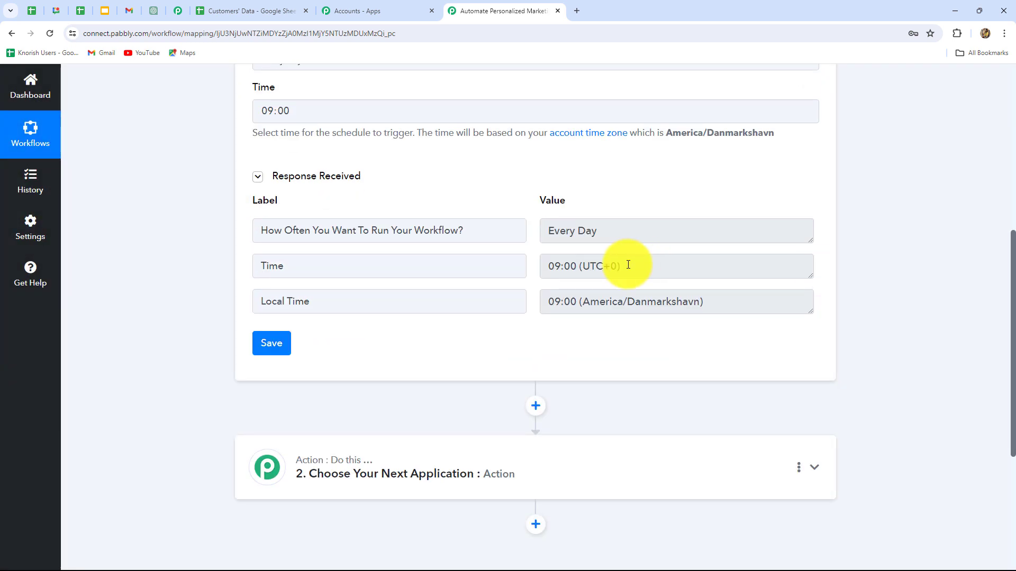
left_click(610, 231)
left_click(656, 269)
left_click(981, 295)
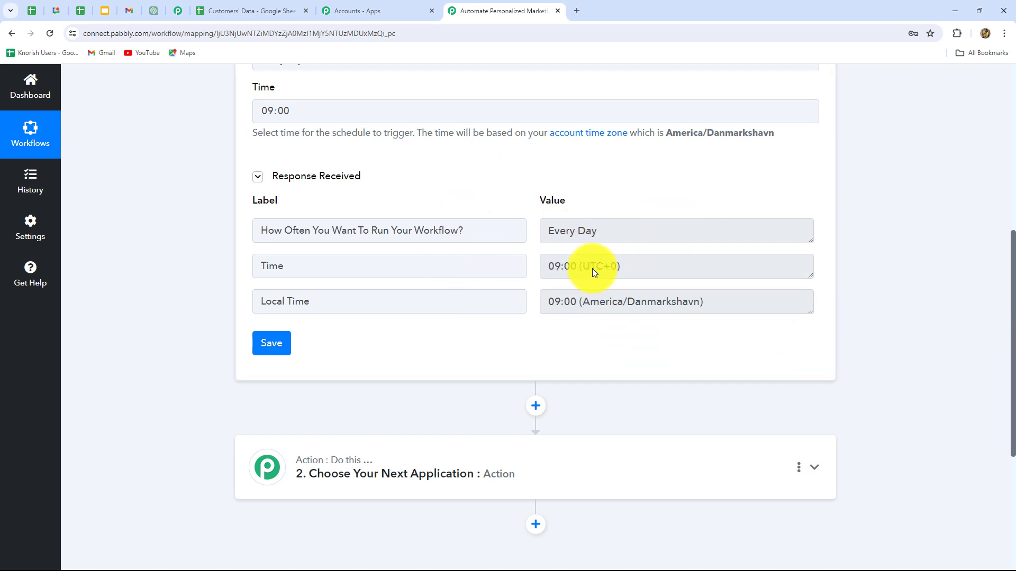
Step: Set up the workflow's second step as Date/Time Formatter (Pabbly) with the Current Date action event and connect it
scroll(967, 306, "down", 5)
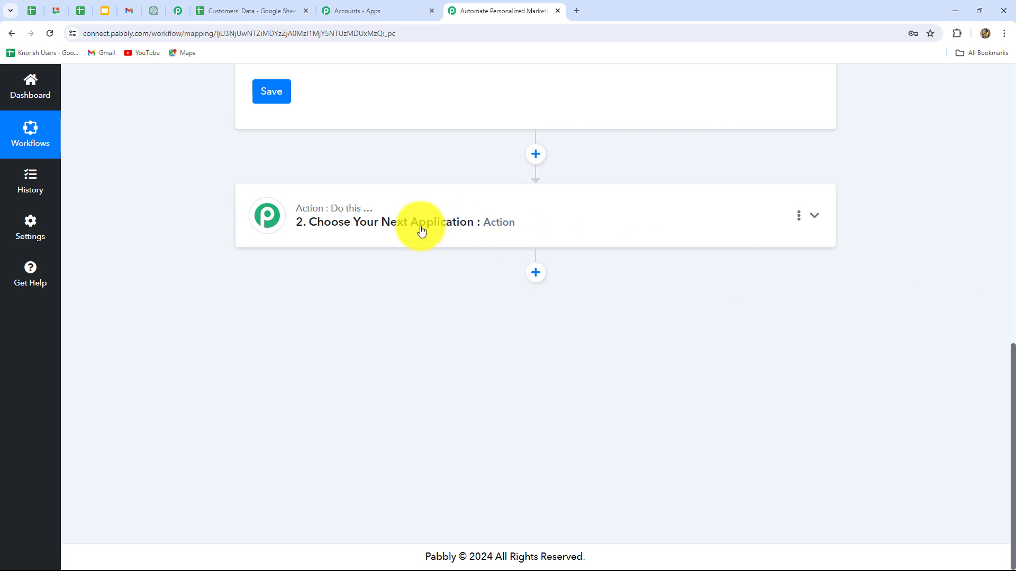
left_click(432, 243)
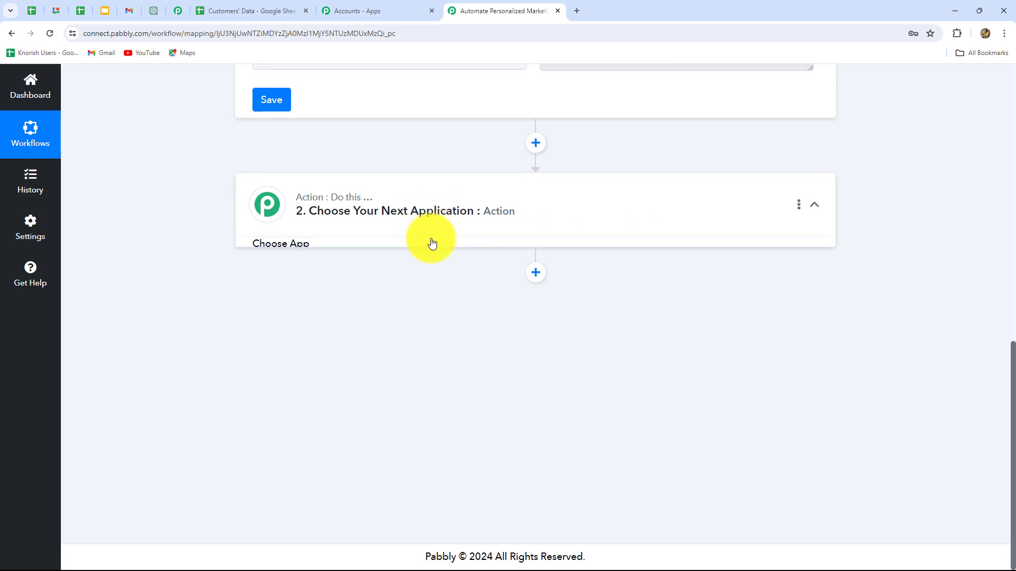
left_click(292, 293)
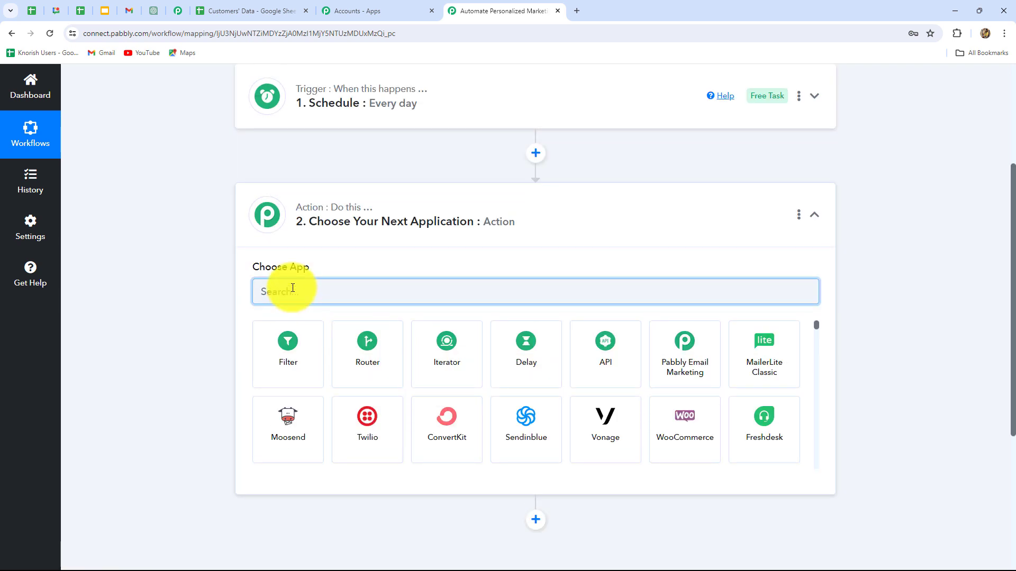
type("date")
left_click(290, 347)
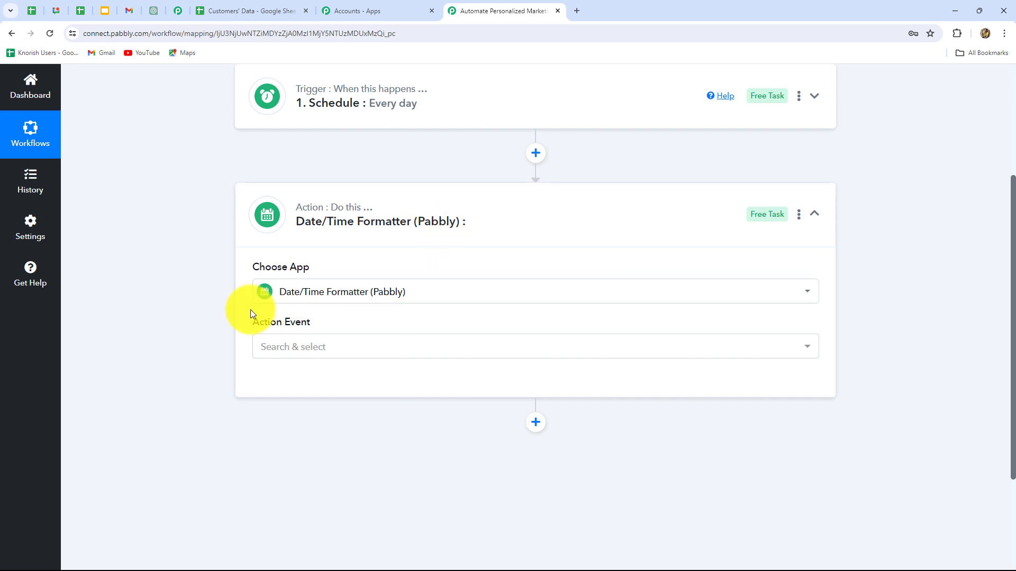
left_click(390, 351)
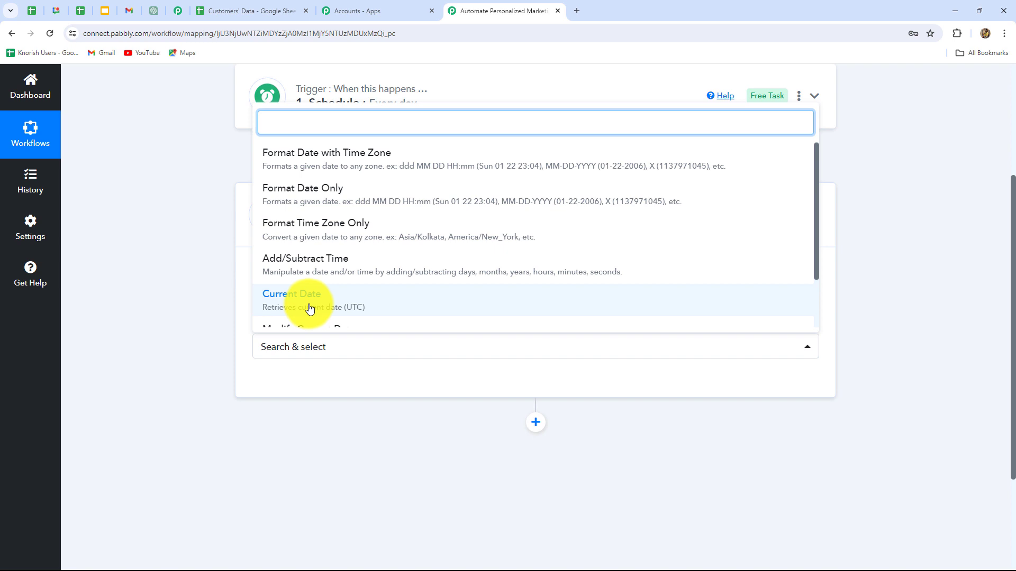
left_click(297, 306)
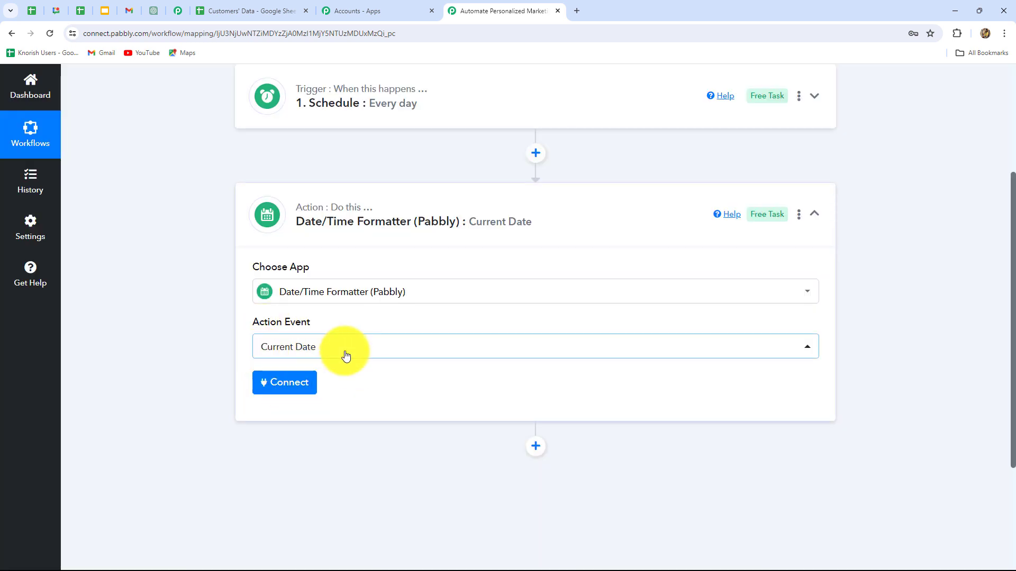
left_click(288, 383)
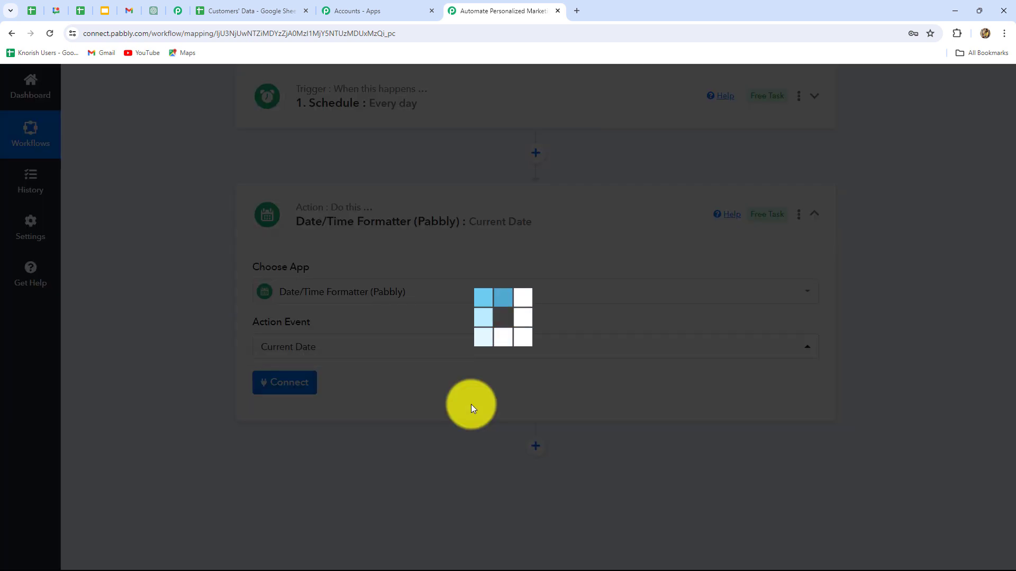
Step: Set the current date's basic format to DD-MM-YYYY, then save the action and send a test request
scroll(474, 391, "down", 4)
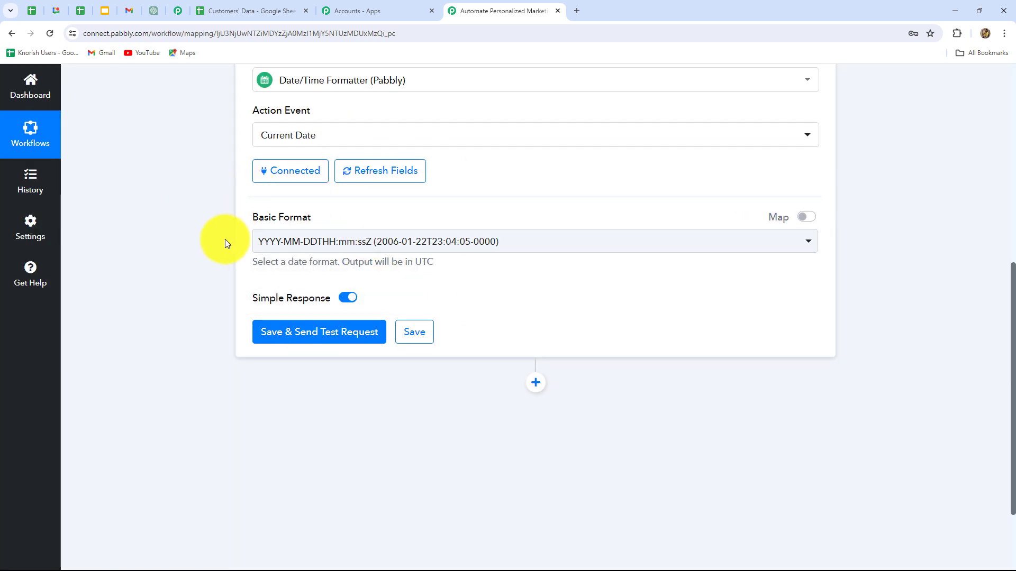
left_click(503, 249)
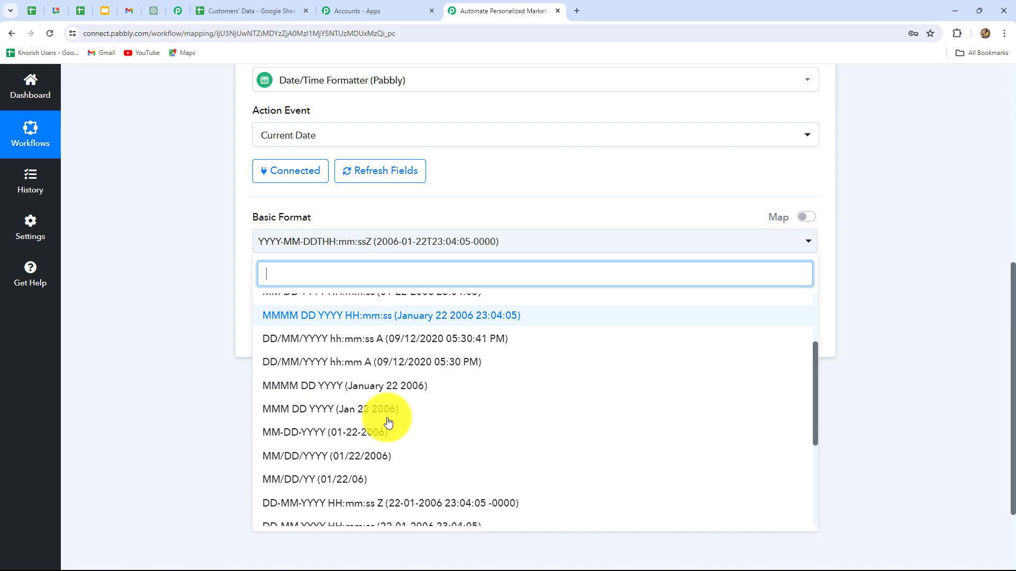
scroll(360, 455, "down", 1)
scroll(286, 471, "down", 3)
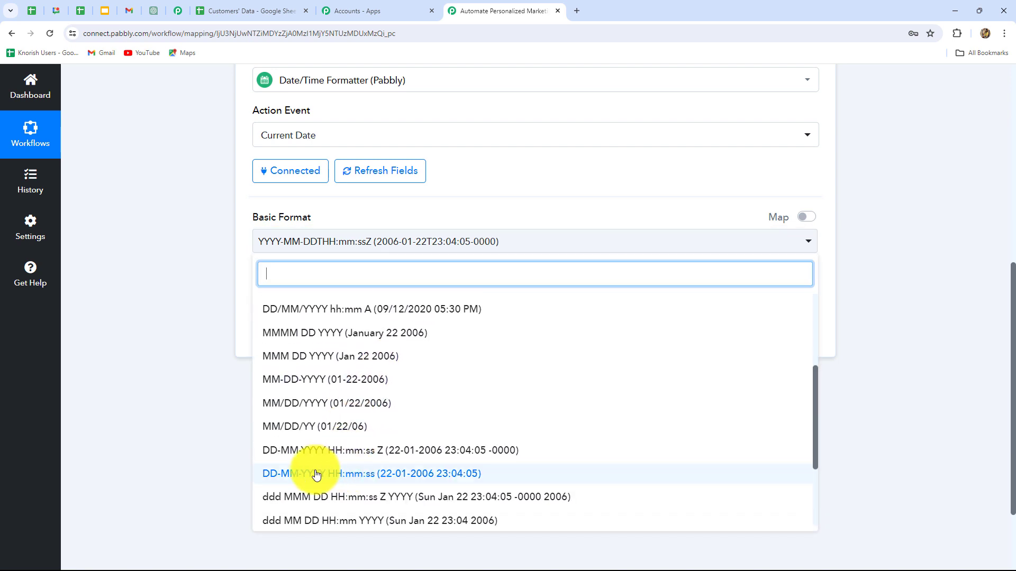
left_click(290, 445)
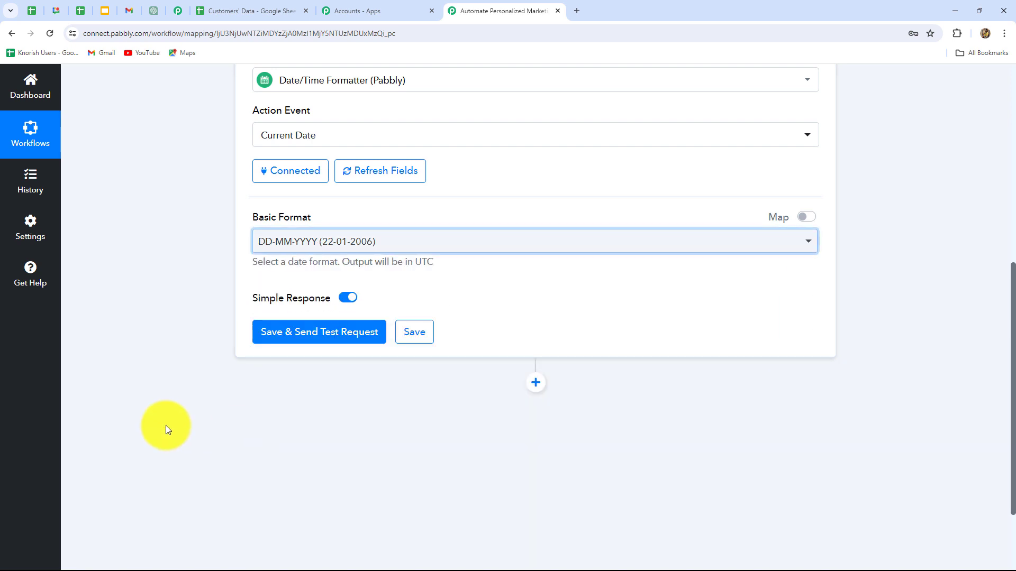
left_click(363, 331)
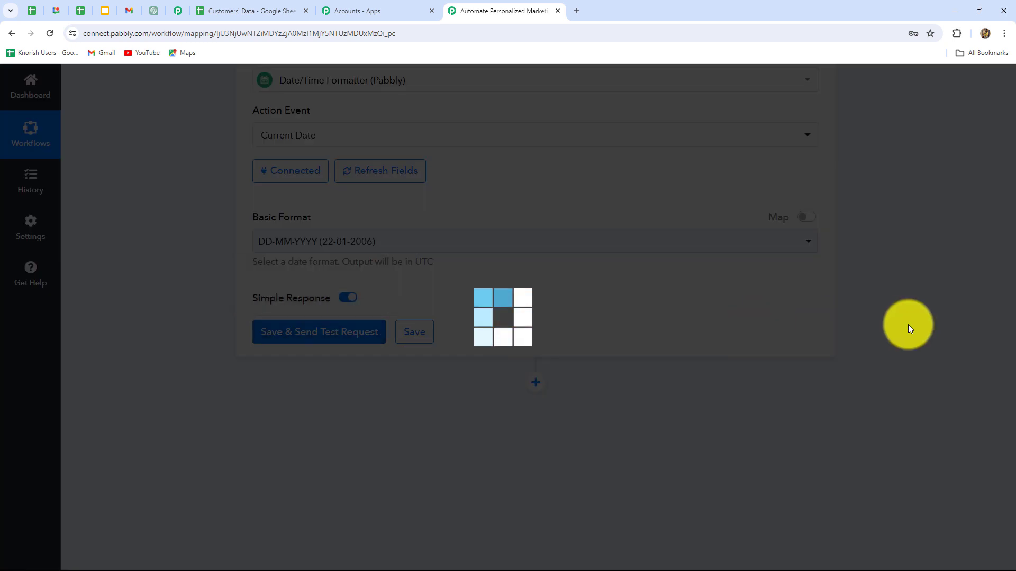
scroll(913, 325, "down", 3)
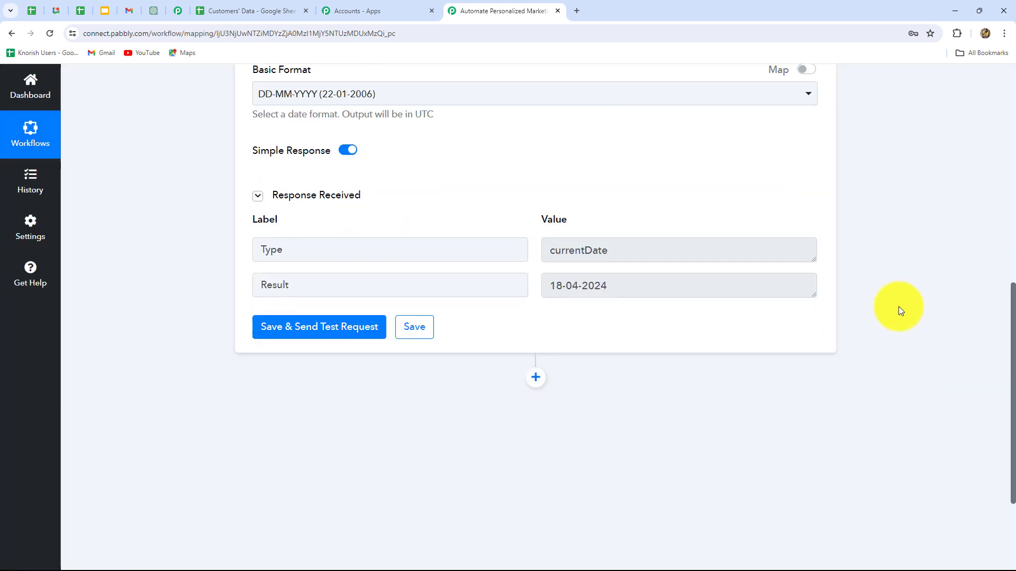
Step: Compare the current date result's format with the Birthday and Year columns in the Customers' Data spreadsheet
left_click_drag(619, 274, 652, 275)
left_click(592, 319)
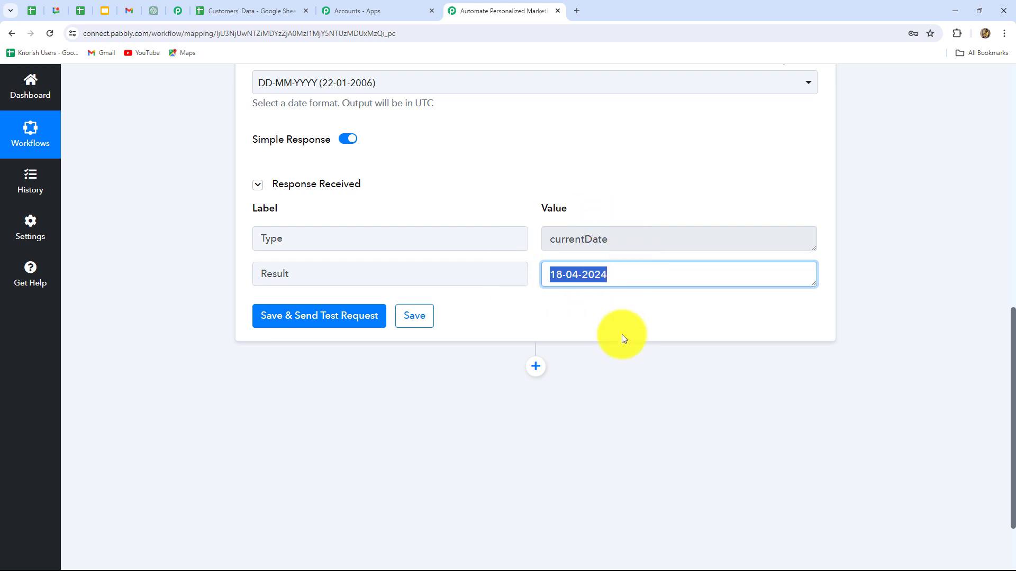
left_click(269, 12)
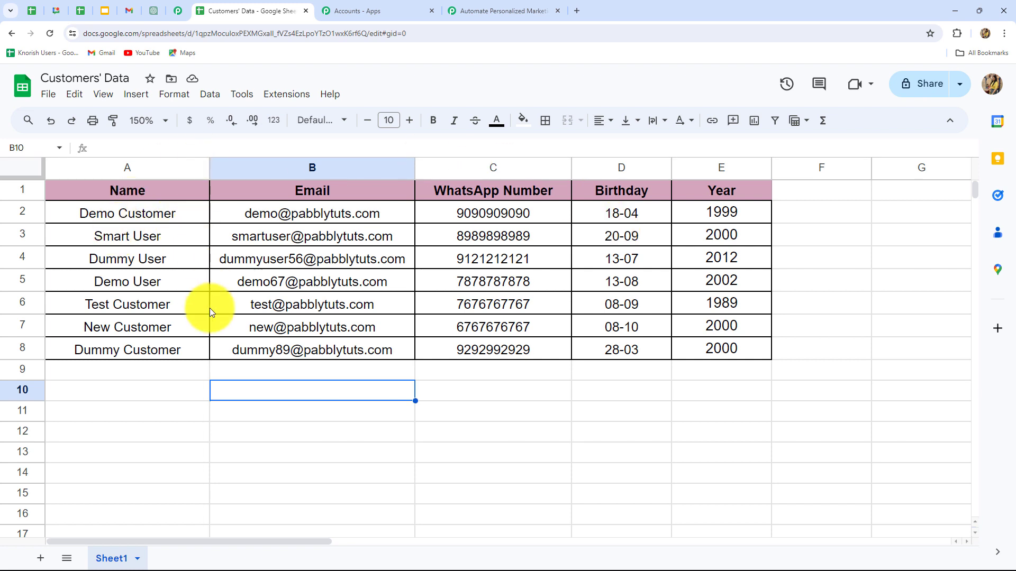
left_click(468, 11)
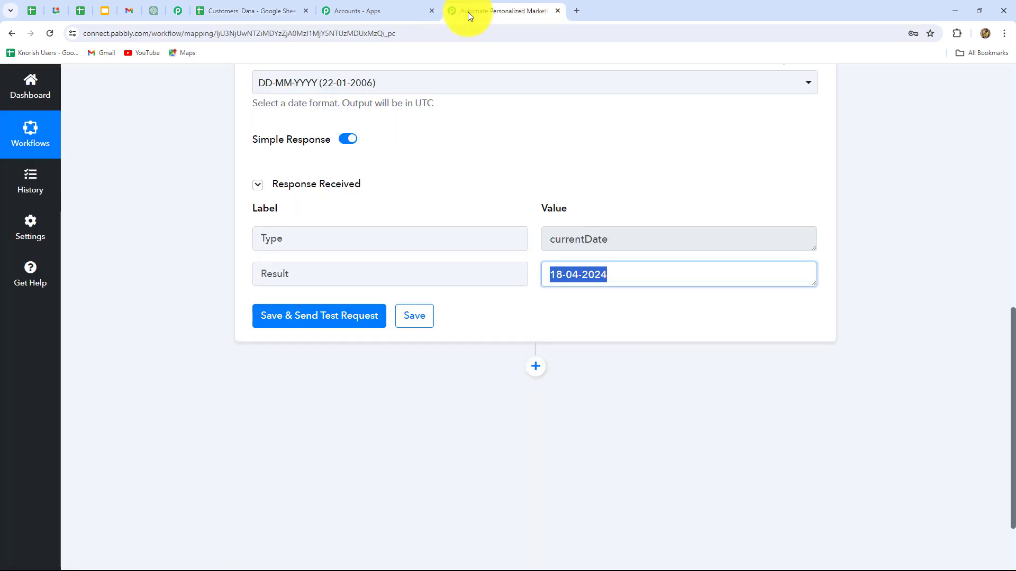
scroll(513, 205, "down", 2)
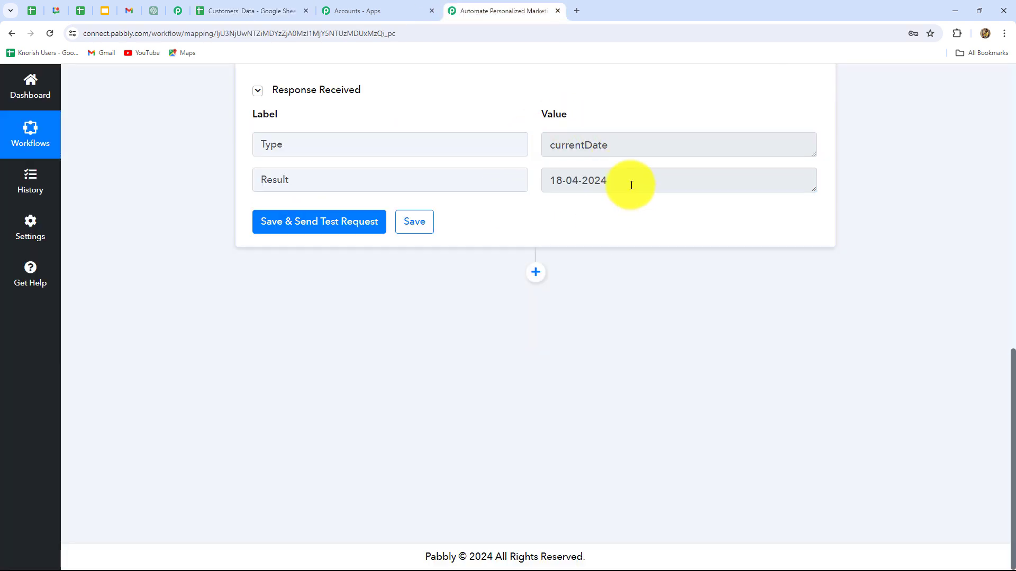
left_click(548, 211)
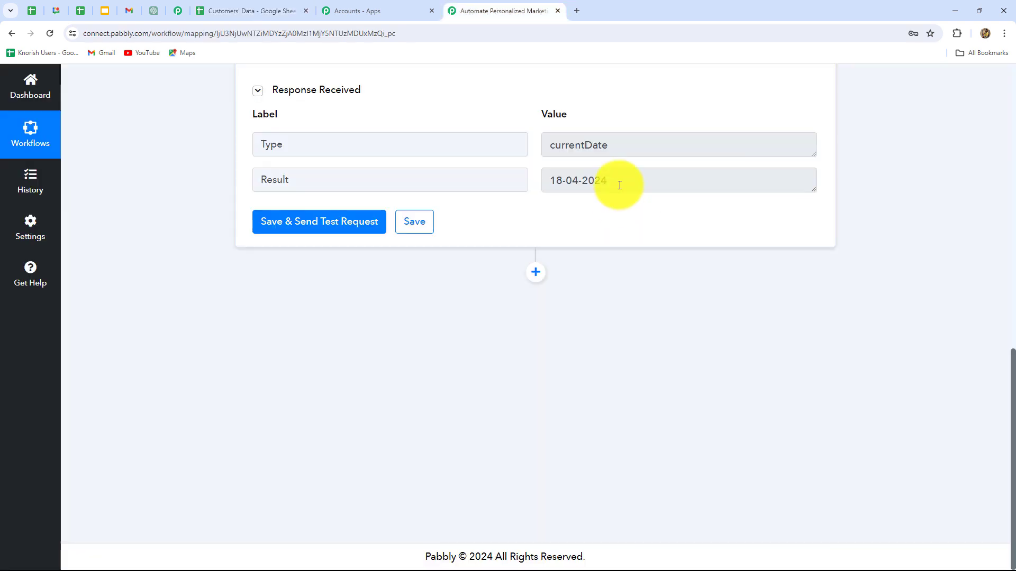
left_click_drag(620, 184, 539, 187)
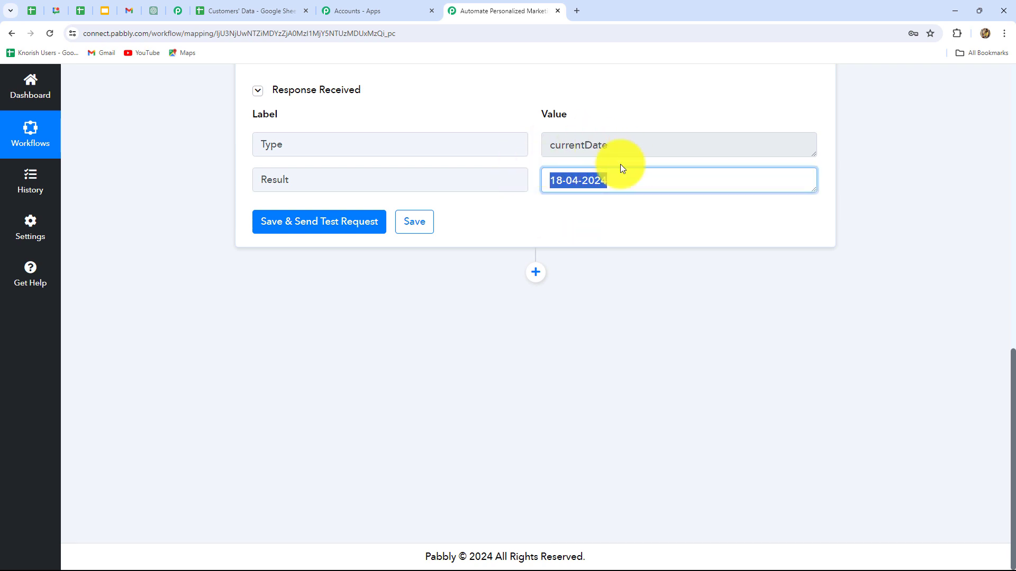
left_click(595, 218)
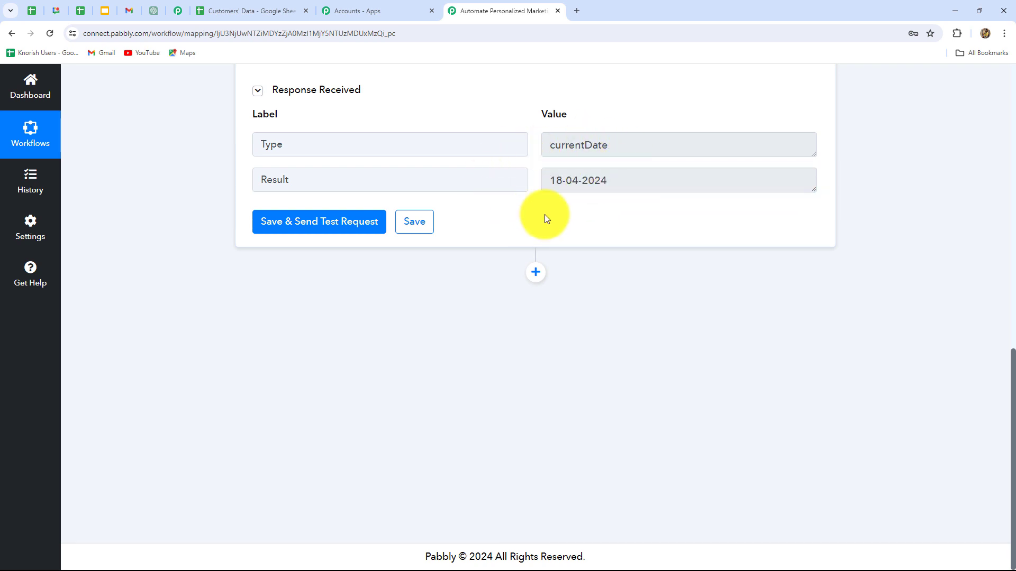
Step: Add Text Formatter by Pabbly after the date step with the Split Text action event and connect it
left_click(536, 272)
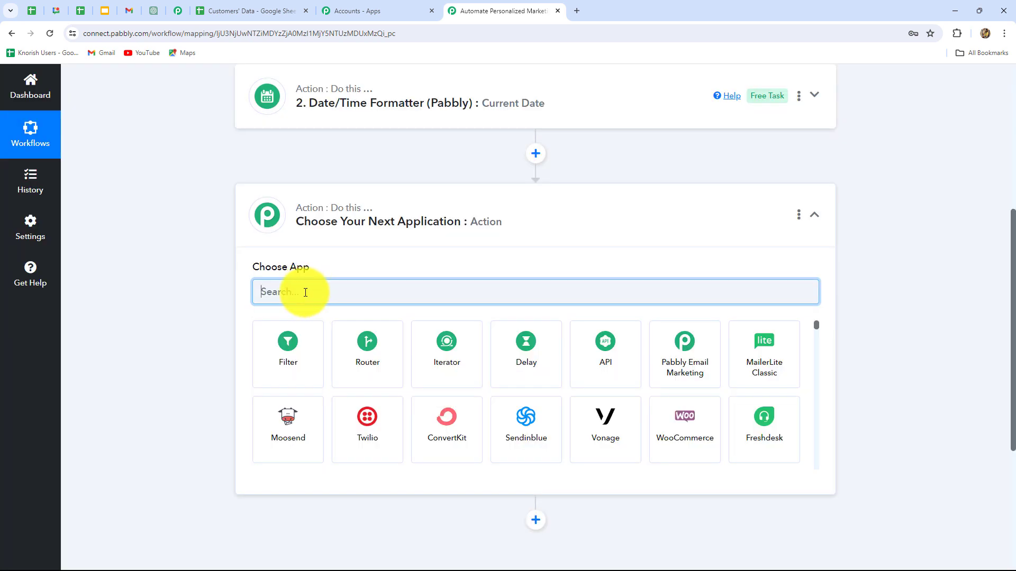
type("text")
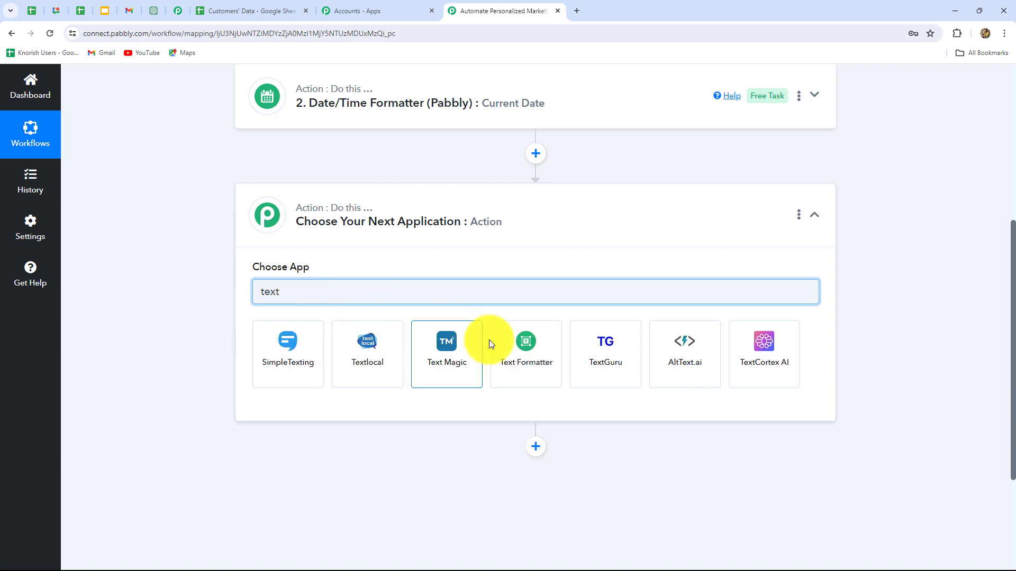
left_click(509, 366)
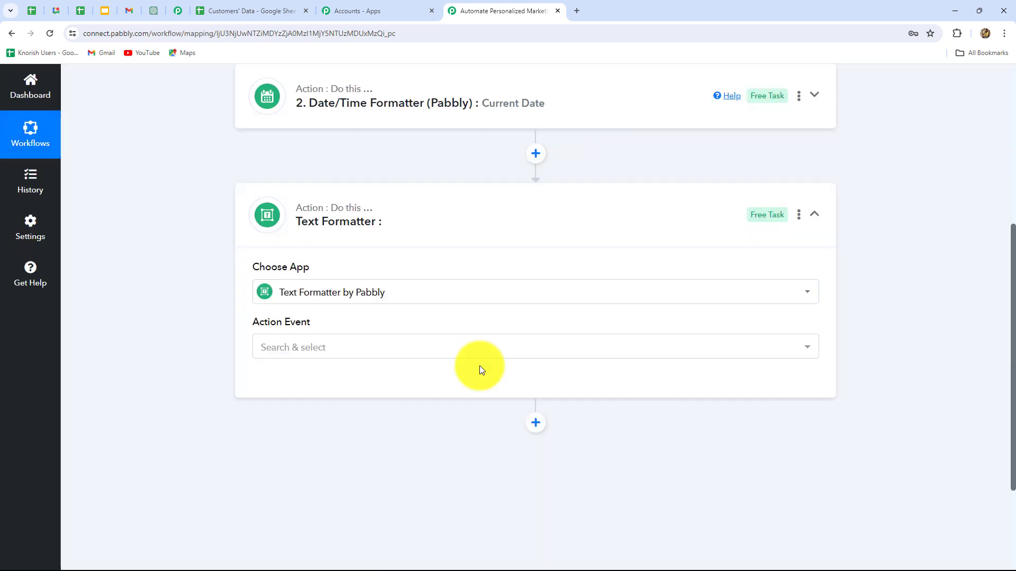
left_click(360, 350)
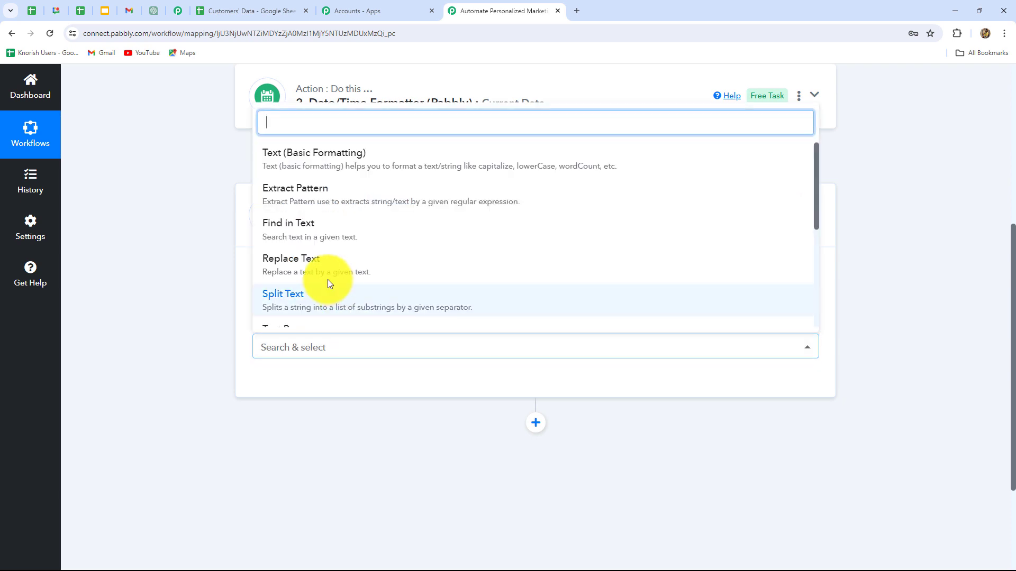
left_click(313, 304)
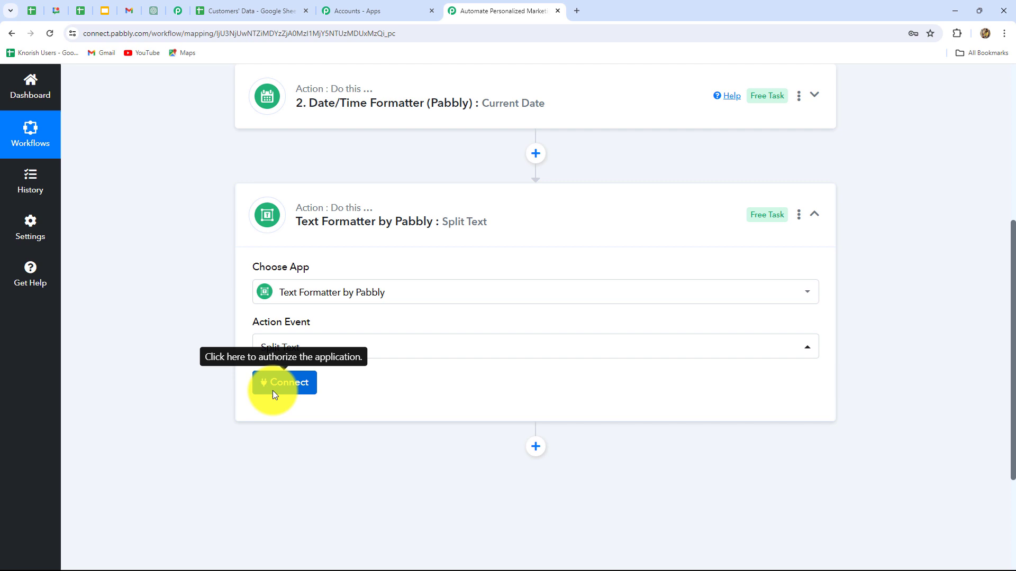
left_click(273, 392)
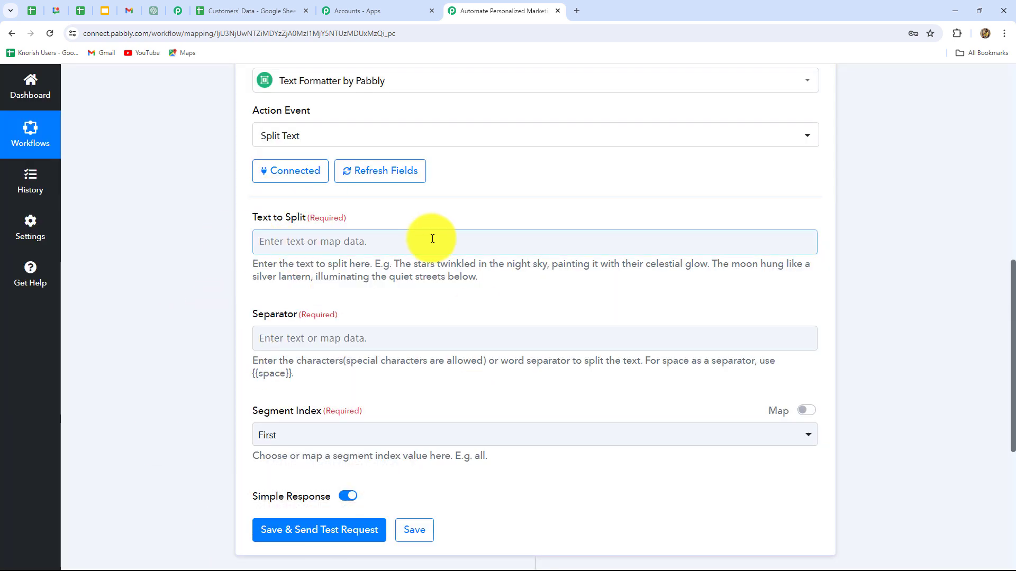
Step: Map the Result value from the Date/Time Formatter step as the text to split
left_click(394, 239)
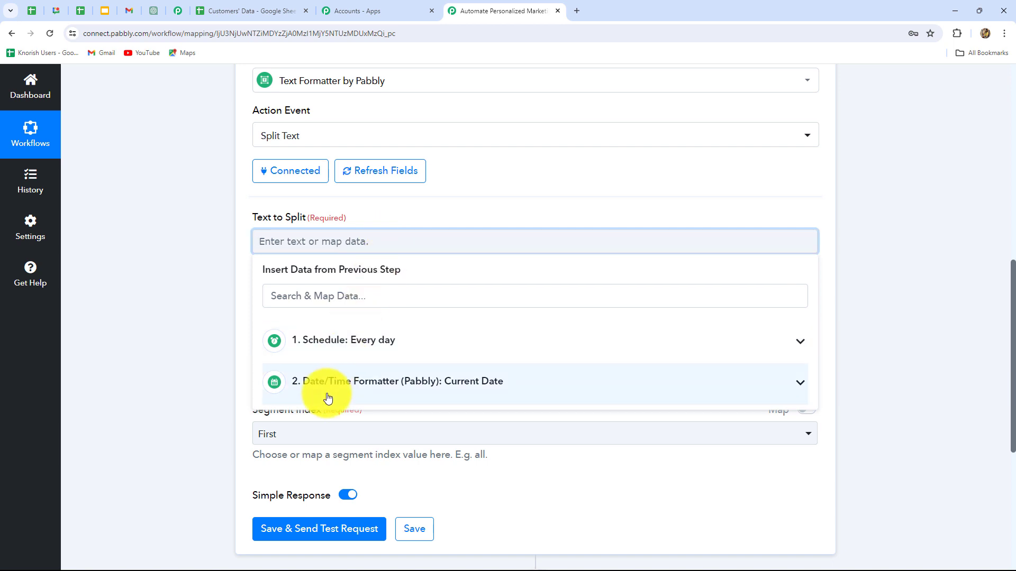
left_click(399, 387)
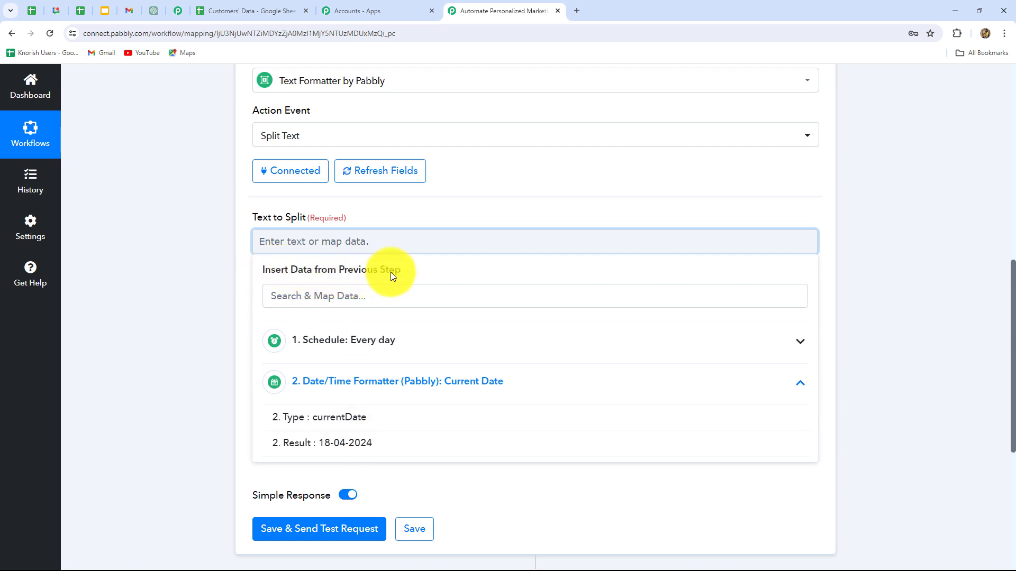
left_click(376, 445)
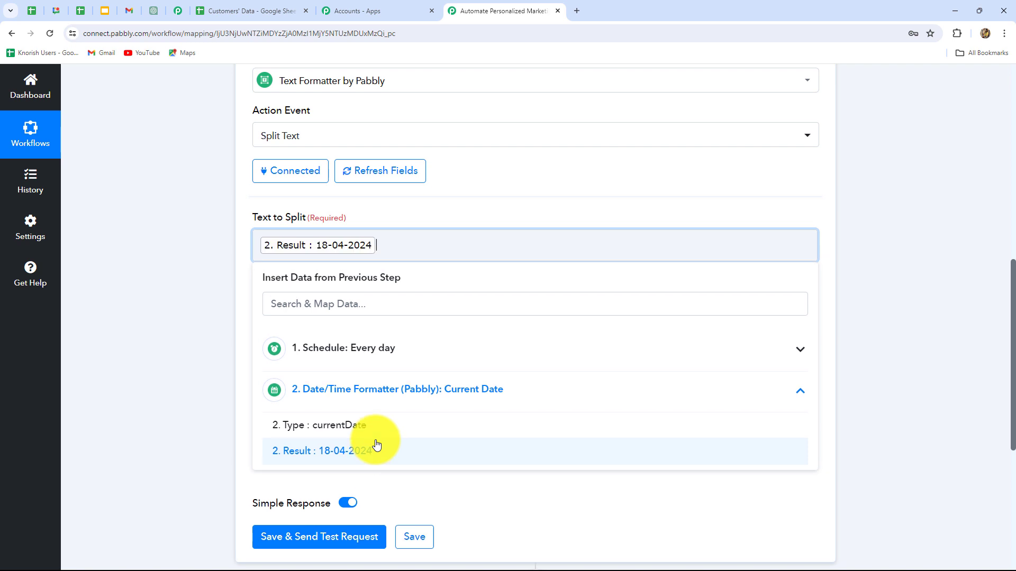
left_click(906, 359)
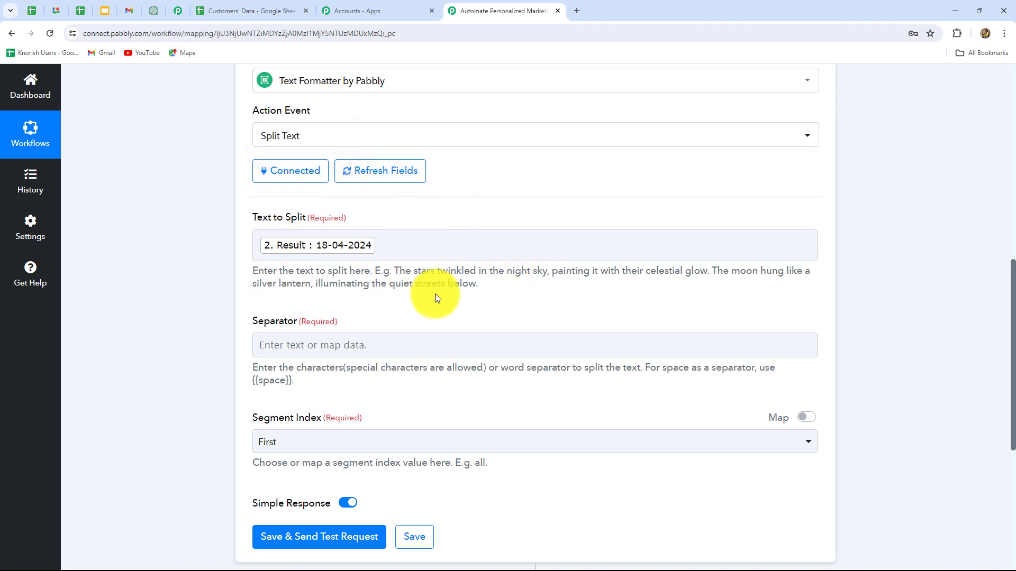
Step: Set the separator for splitting the date to a hyphen (-)
scroll(434, 296, "down", 4)
scroll(435, 297, "up", 2)
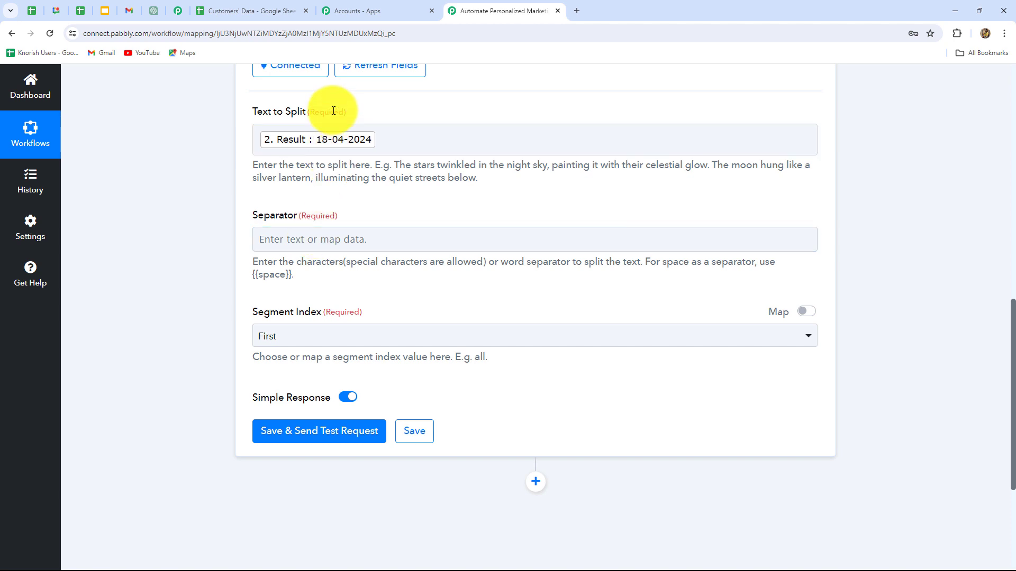
left_click(312, 240)
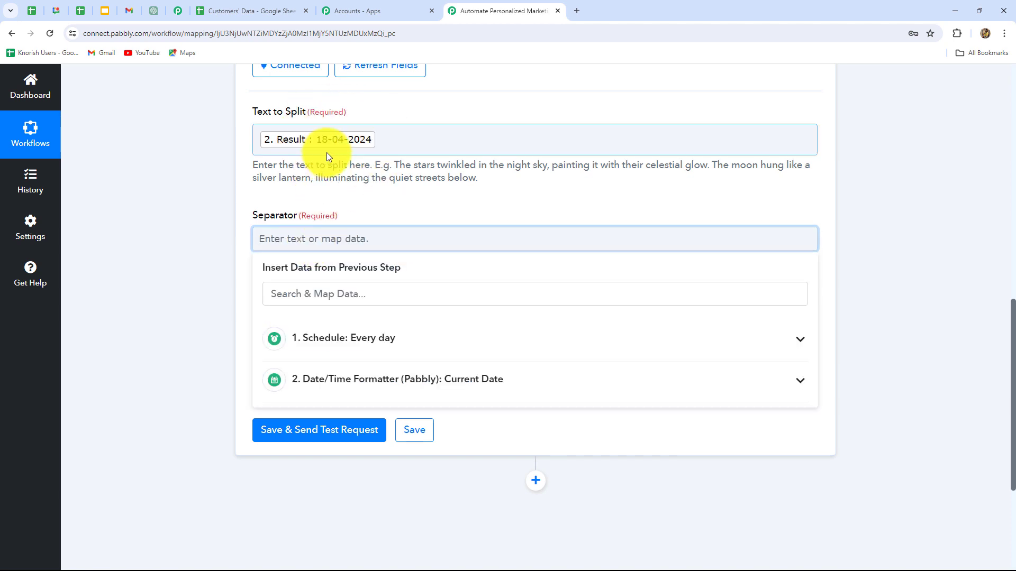
type("-")
left_click(211, 256)
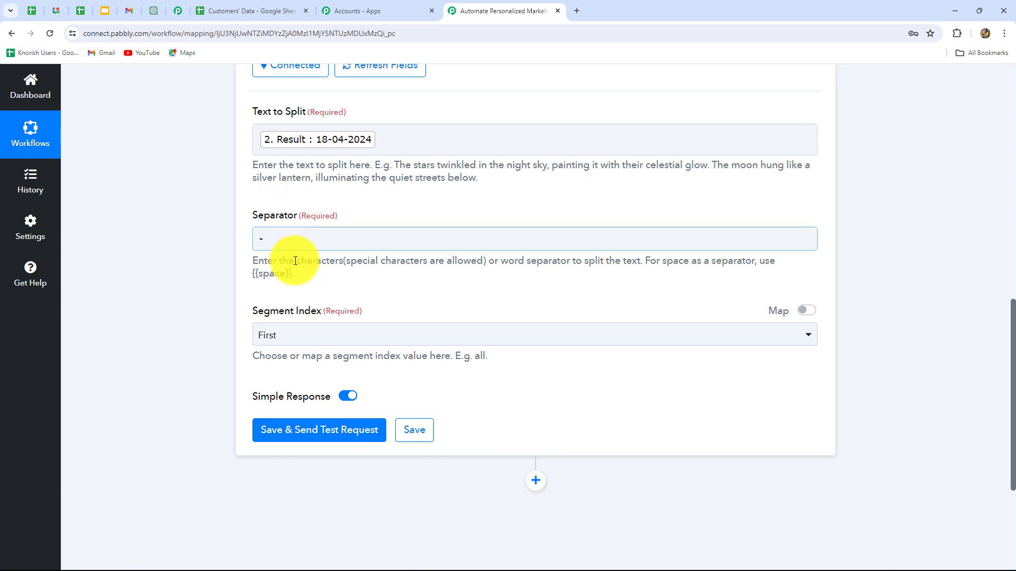
Step: Set the Split Text step's segment index to All, then save it and send a test request
scroll(302, 278, "down", 2)
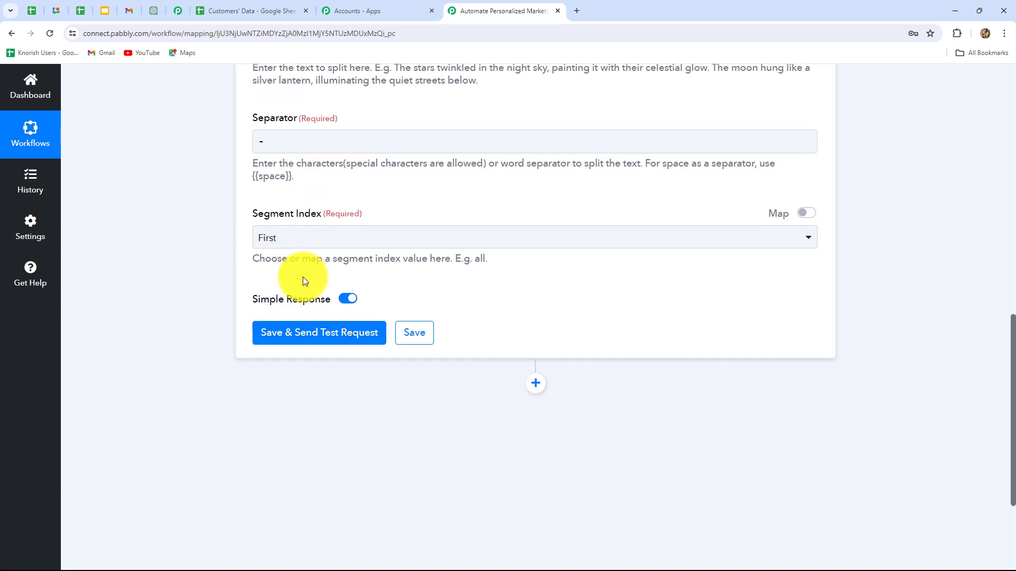
left_click(289, 236)
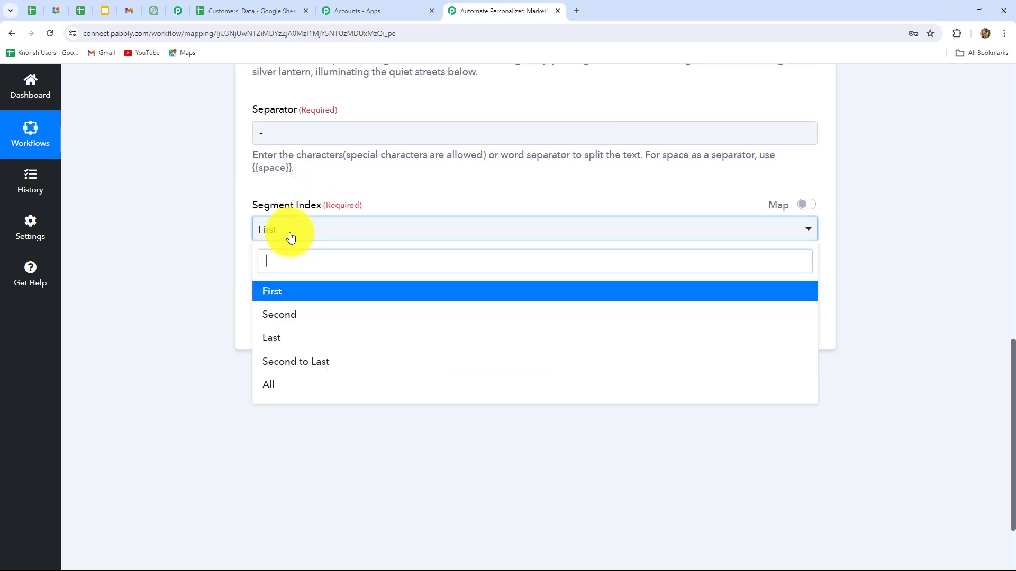
left_click(268, 385)
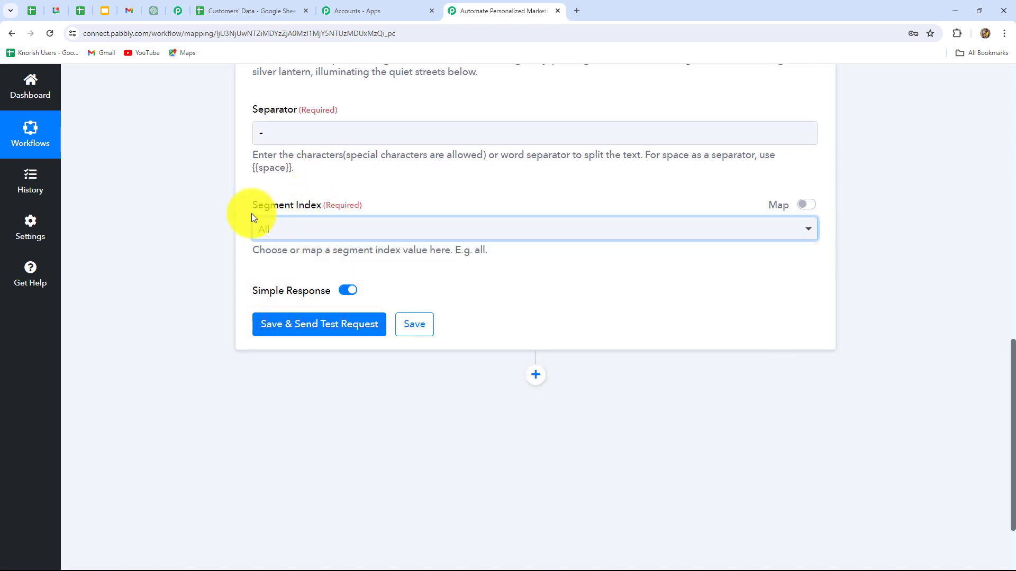
left_click(297, 319)
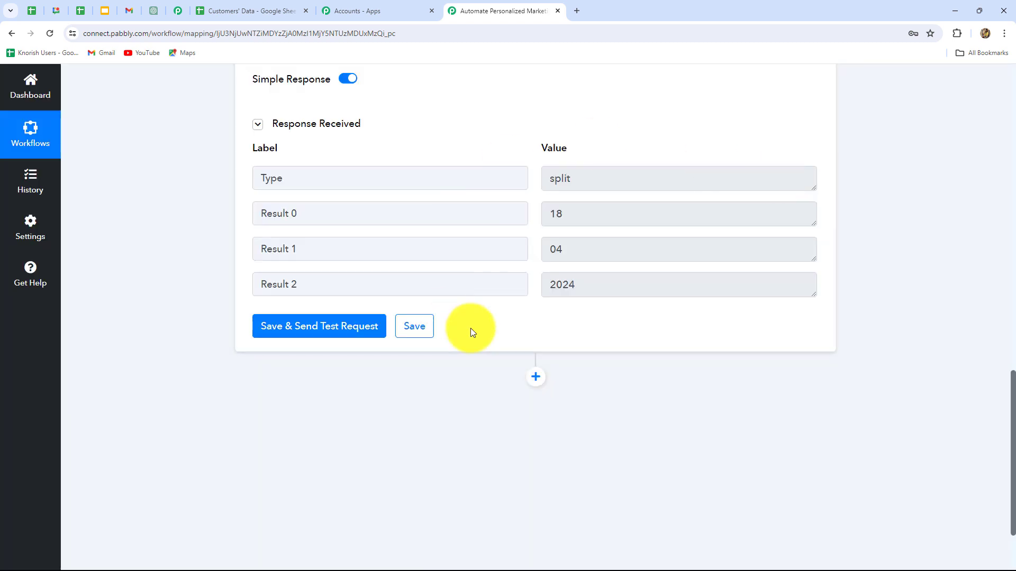
Step: Examine the day, month and year values in the split response against the birthday data in the Customers' Data spreadsheet
left_click(572, 215)
left_click_drag(572, 215, 501, 226)
left_click_drag(580, 252, 515, 266)
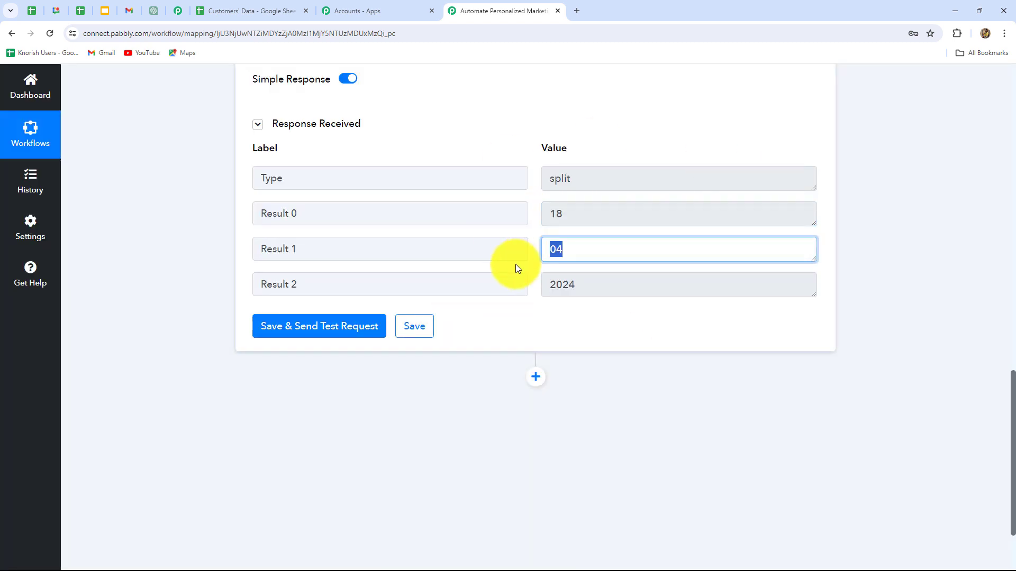
left_click_drag(580, 286, 518, 303)
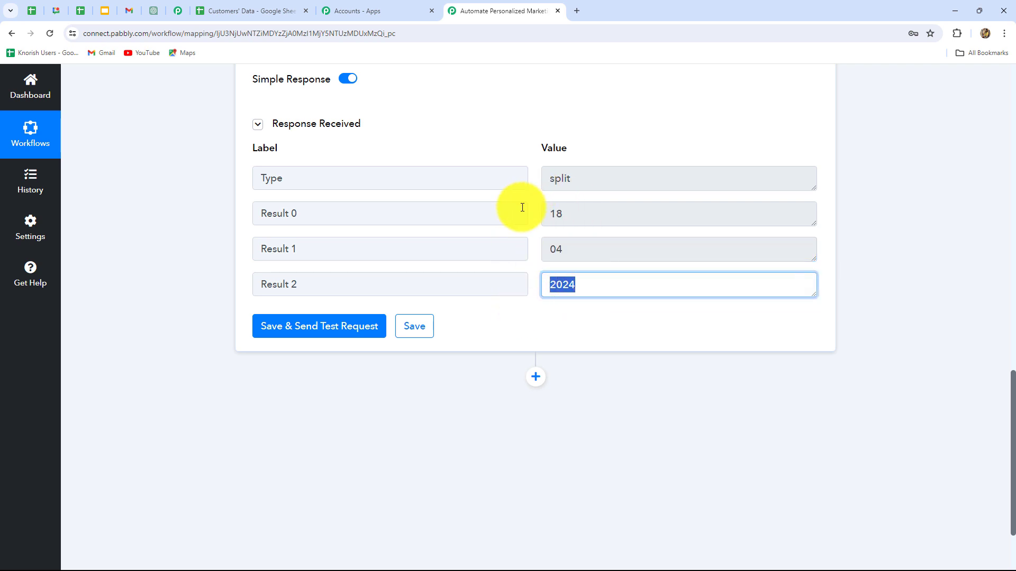
scroll(962, 290, "down", 2)
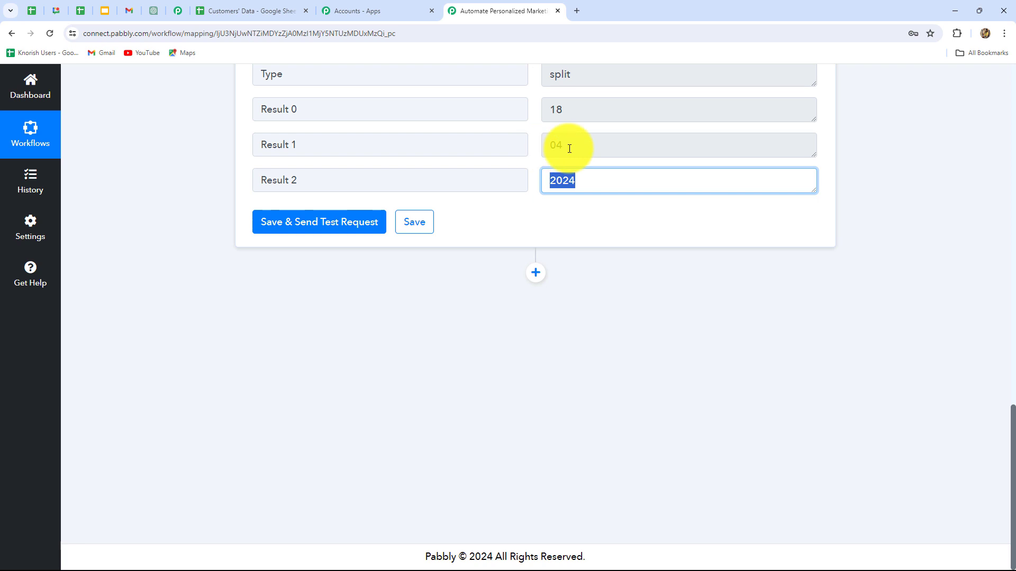
left_click(240, 14)
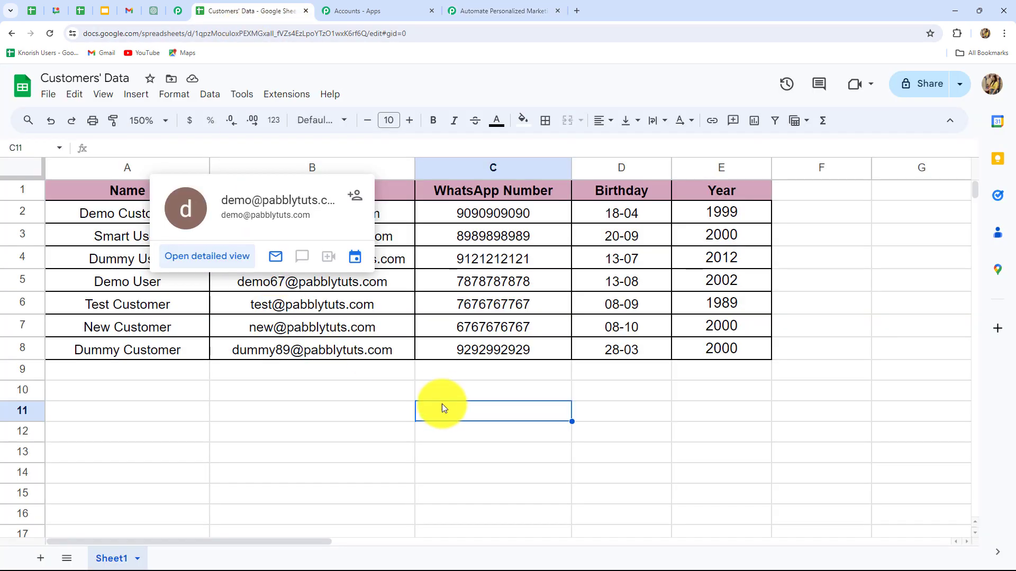
left_click(465, 11)
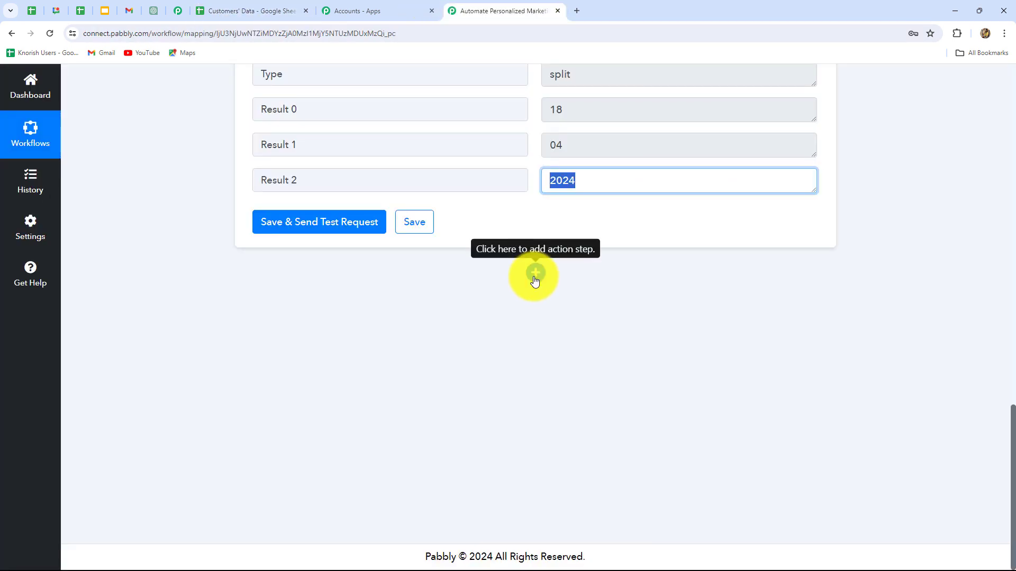
Step: Add a Google Sheets action after the Split Text step with the Lookup Spreadsheet Rows V1 event
left_click(535, 275)
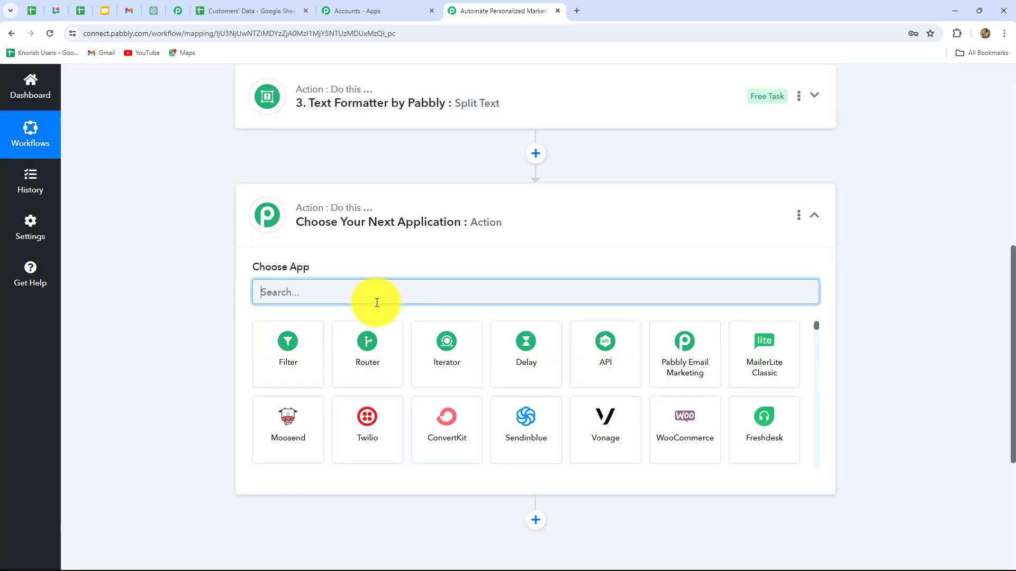
type("Gog")
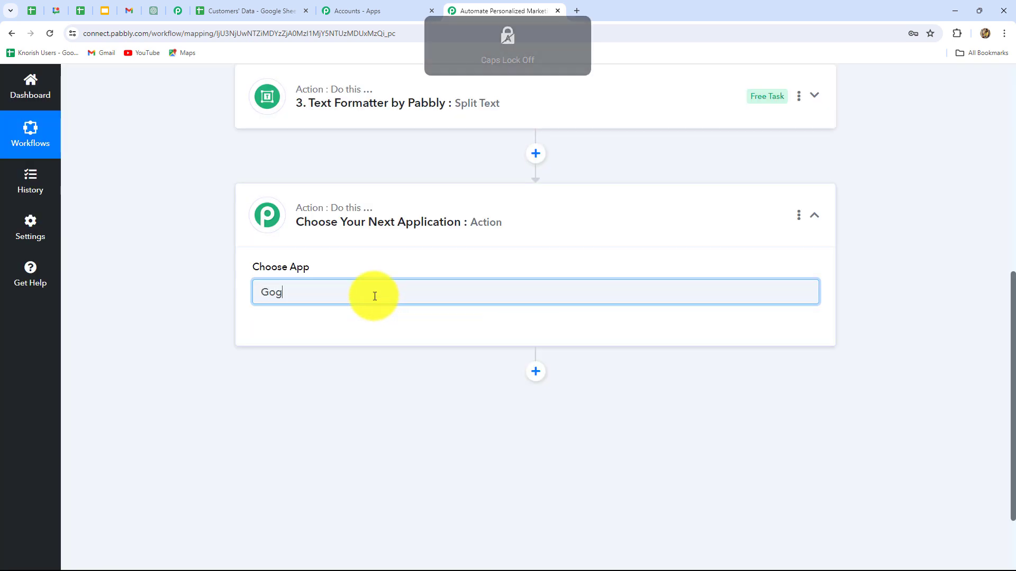
key("BackSpace")
type("og")
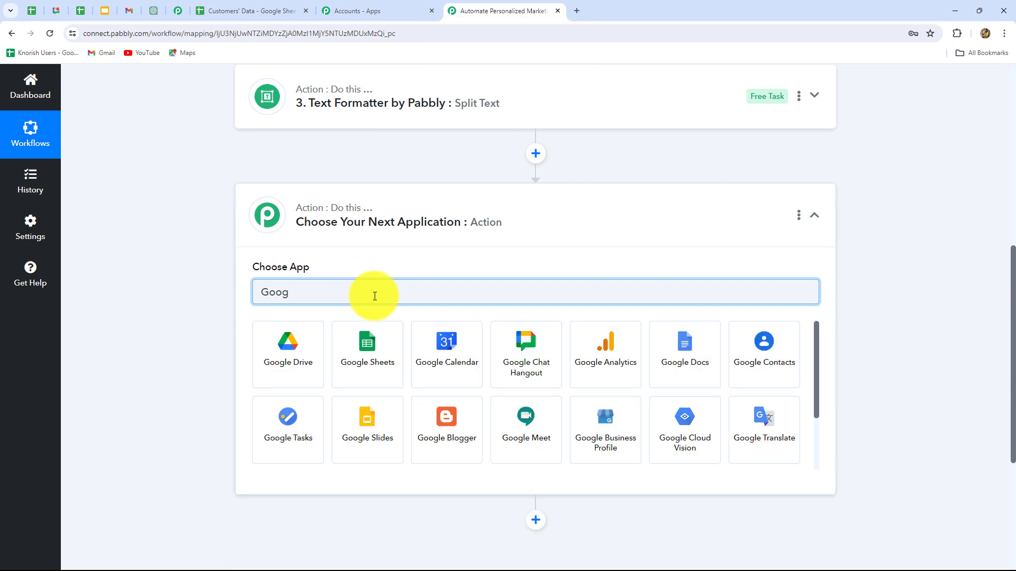
left_click(384, 349)
left_click(364, 355)
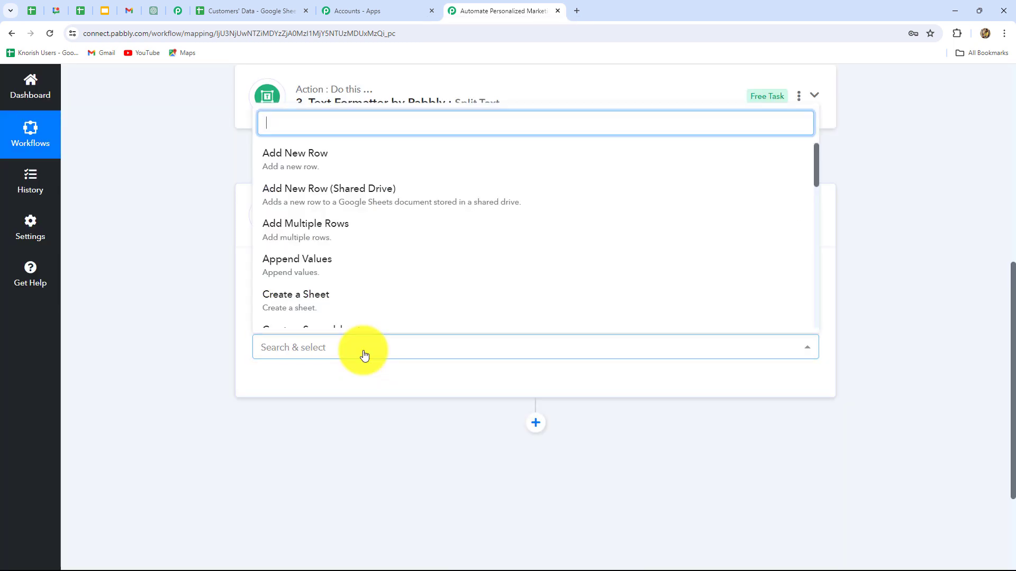
scroll(361, 311, "down", 3)
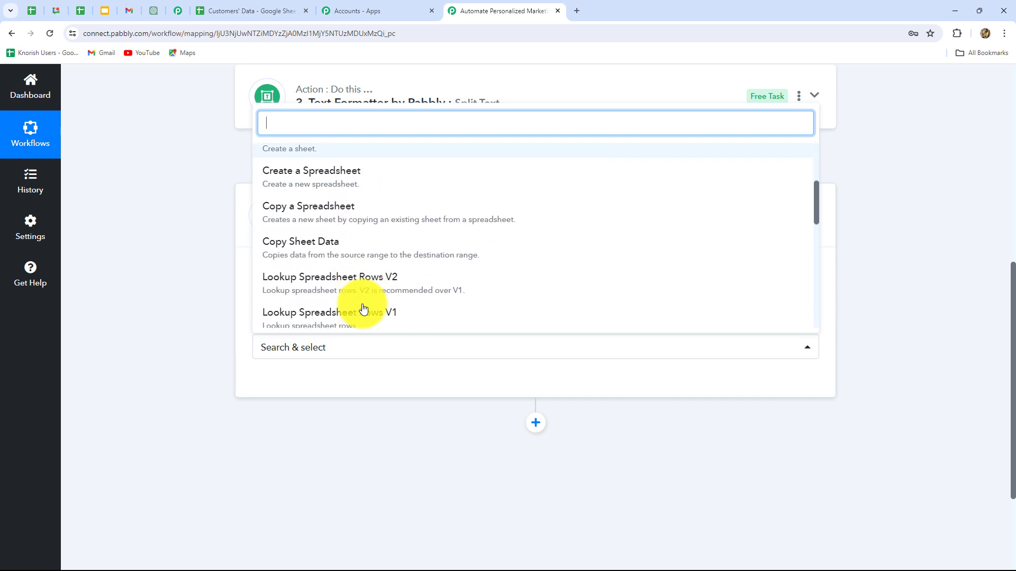
left_click(358, 318)
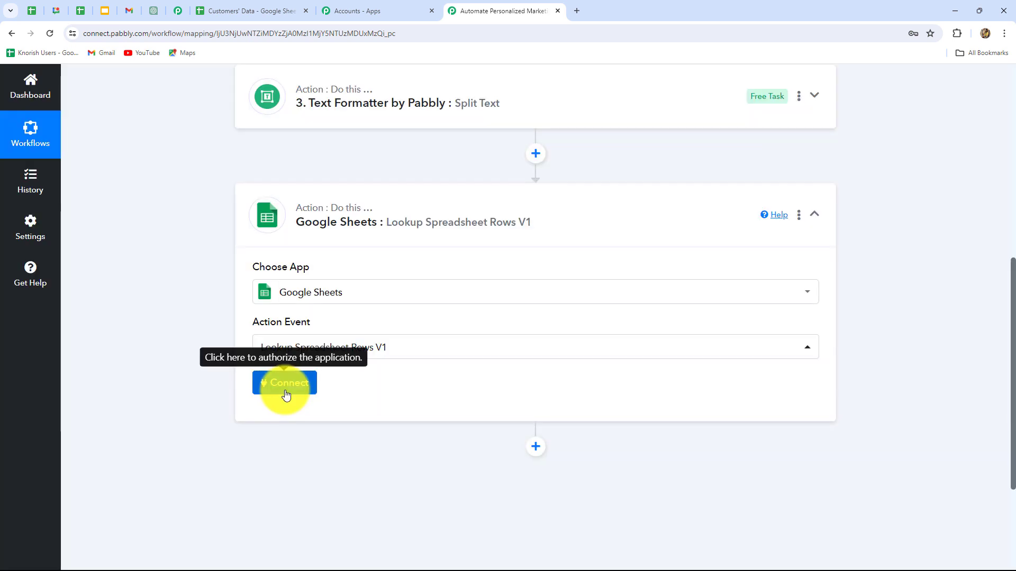
Step: Connect the Google Sheets step using the existing connection Google Sheets #47 and review its lookup fields
left_click(286, 392)
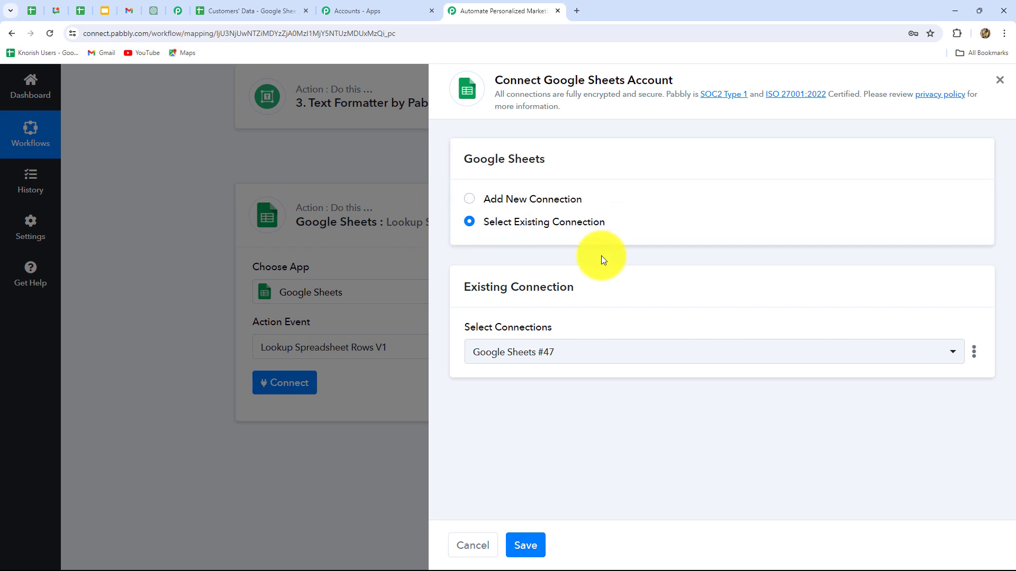
left_click(525, 546)
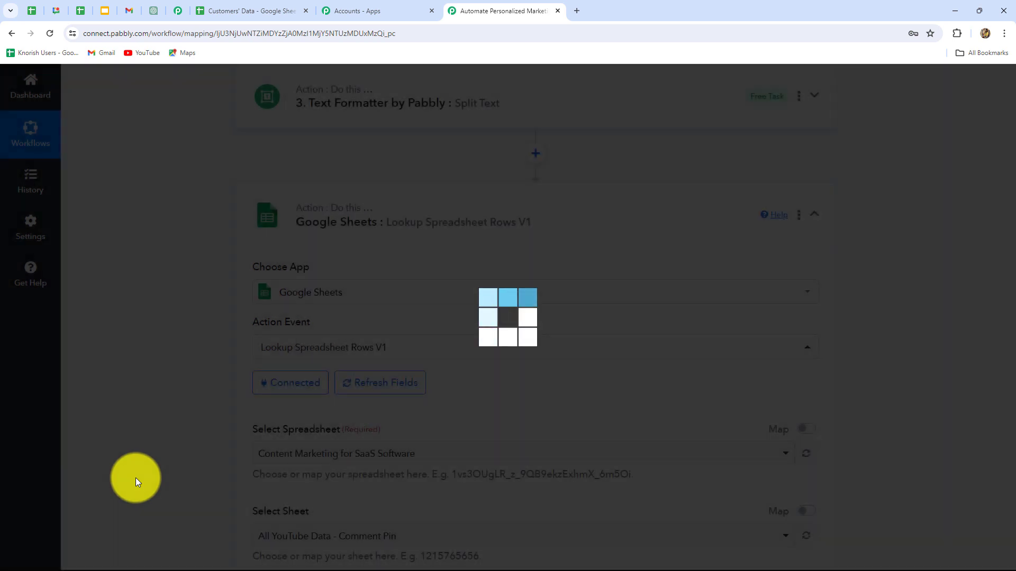
scroll(135, 456, "down", 2)
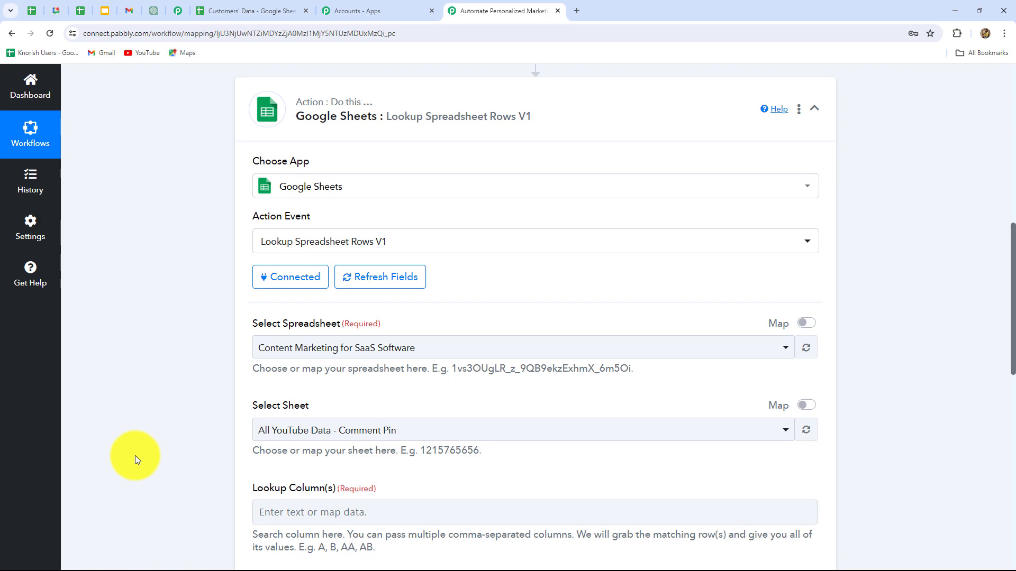
scroll(136, 459, "down", 2)
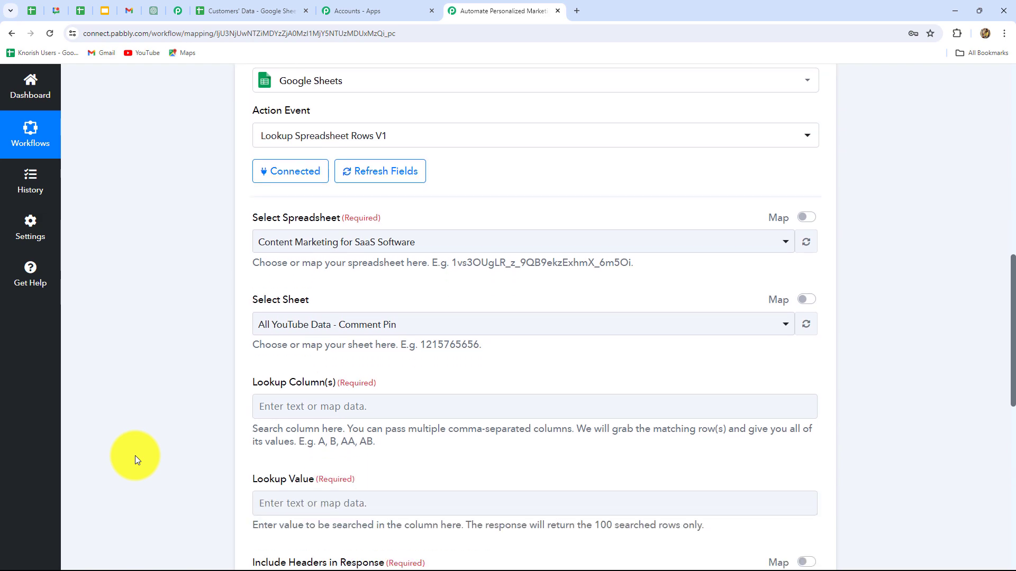
scroll(135, 455, "down", 6)
scroll(135, 455, "up", 5)
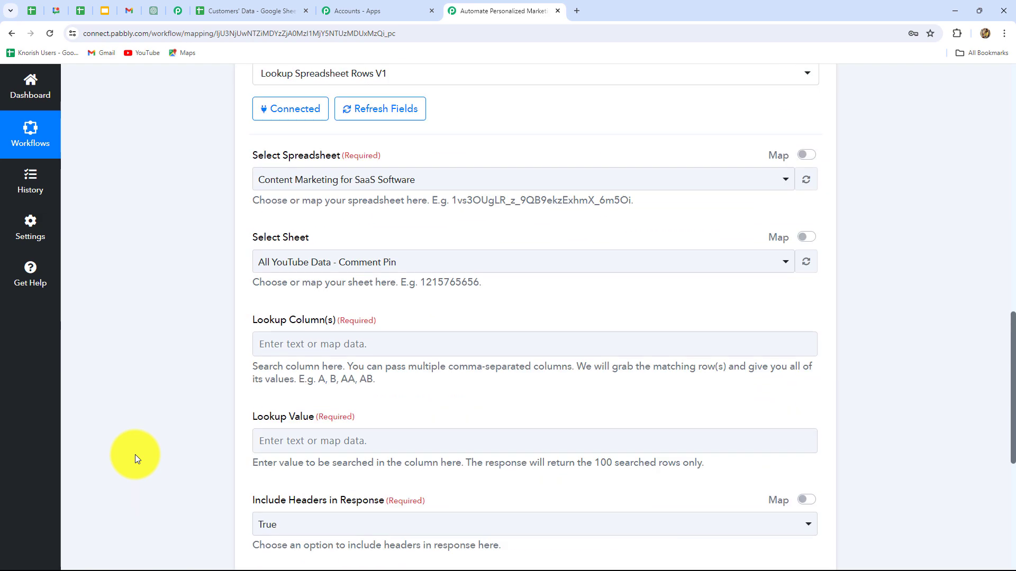
scroll(135, 455, "up", 1)
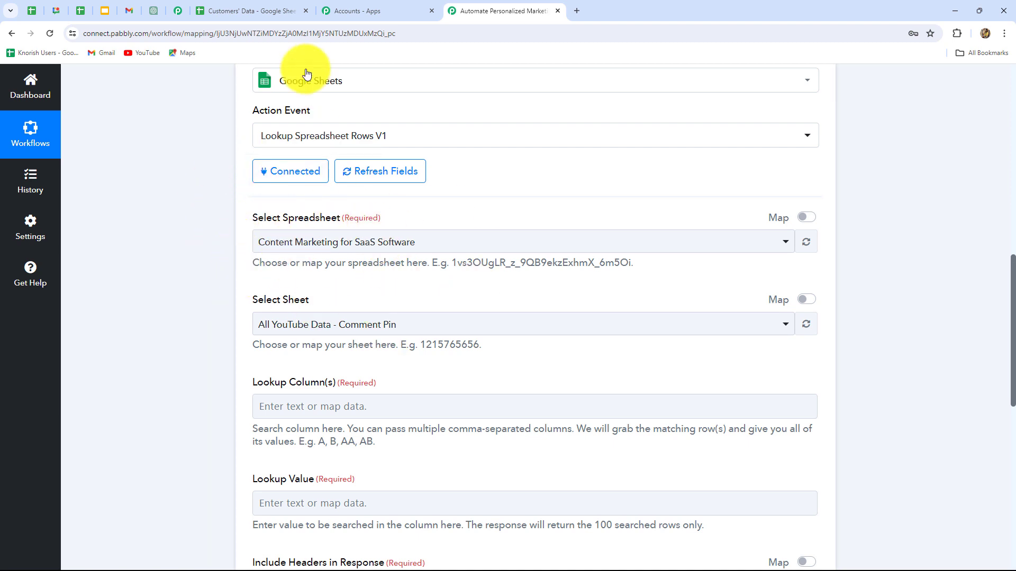
Step: Check the customer spreadsheet's title and select Customers' Data as the spreadsheet for the row lookup
left_click(249, 10)
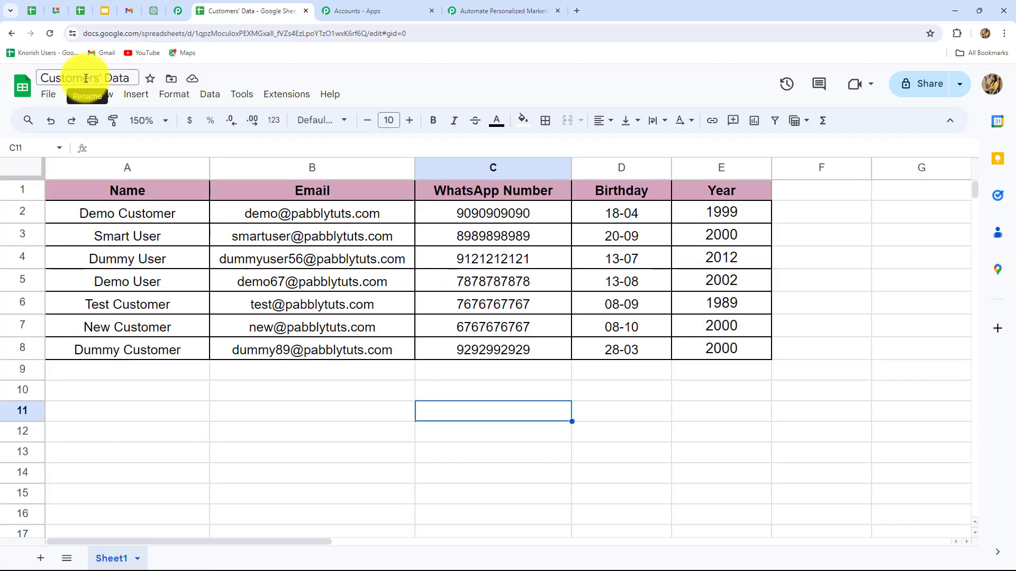
left_click(504, 11)
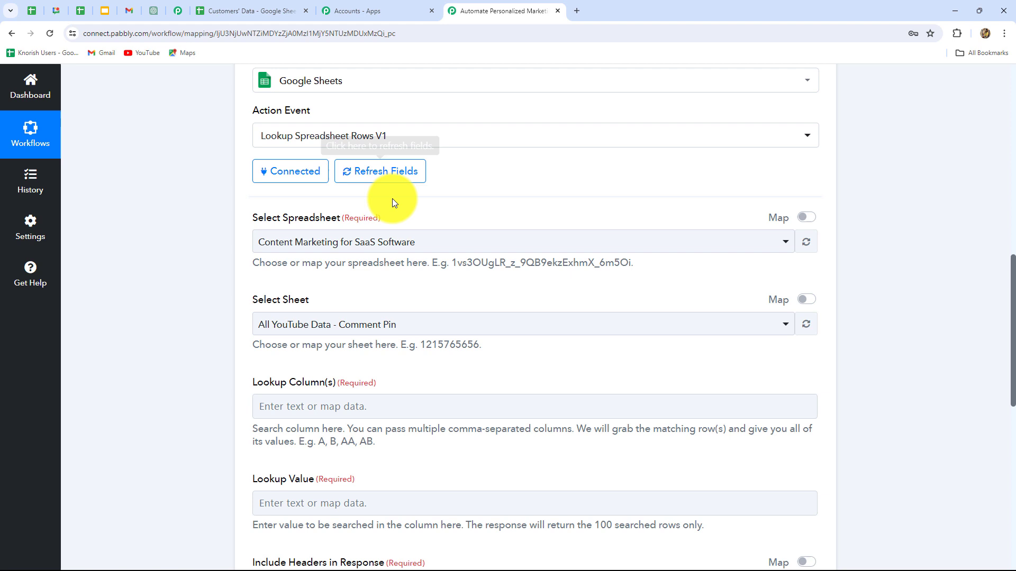
left_click(335, 244)
left_click(280, 351)
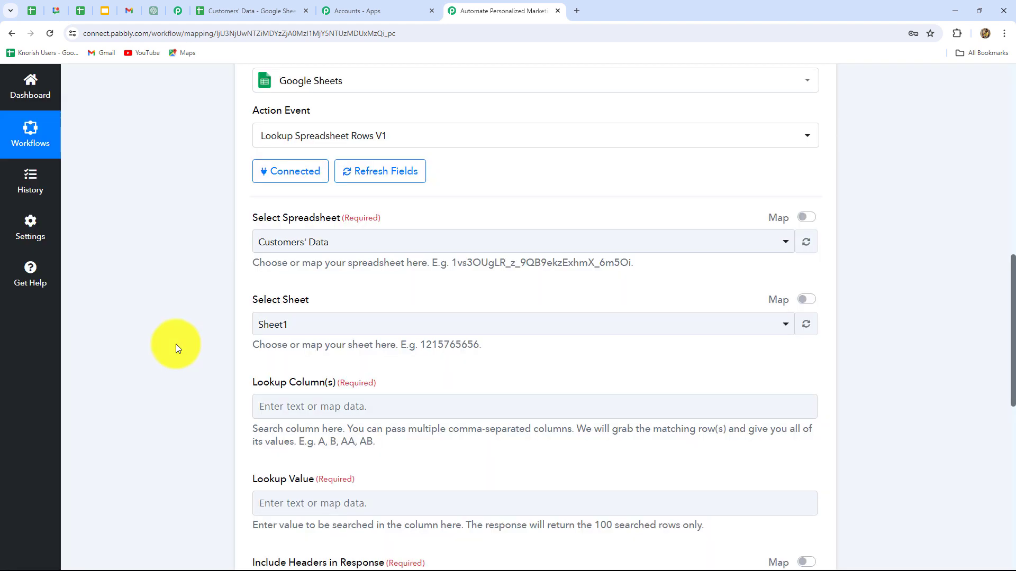
Step: Rename the Birthday header in the Customers' Data spreadsheet to "Birth Date/Month" and widen column D to fit it
scroll(295, 154, "down", 3)
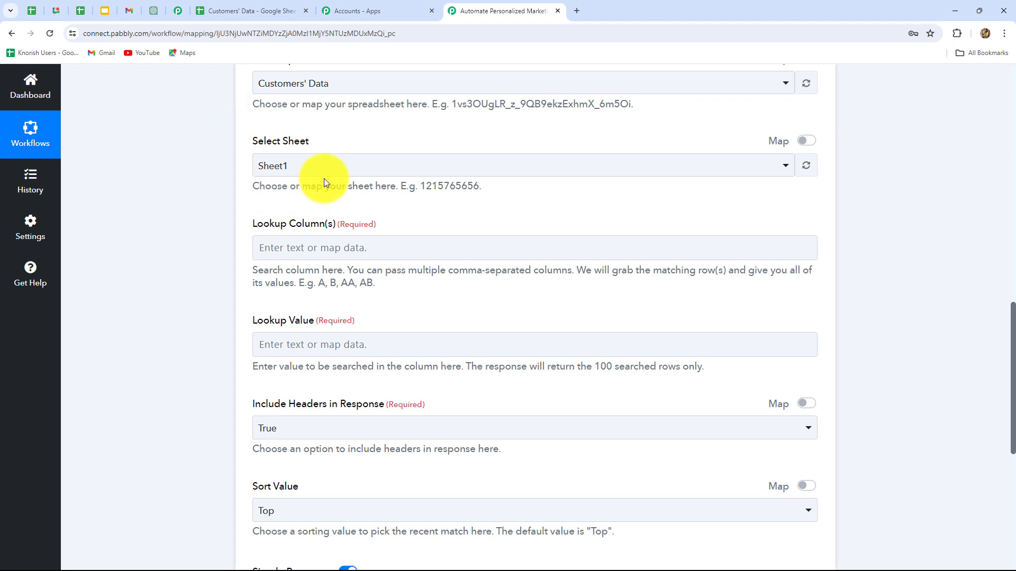
left_click(248, 13)
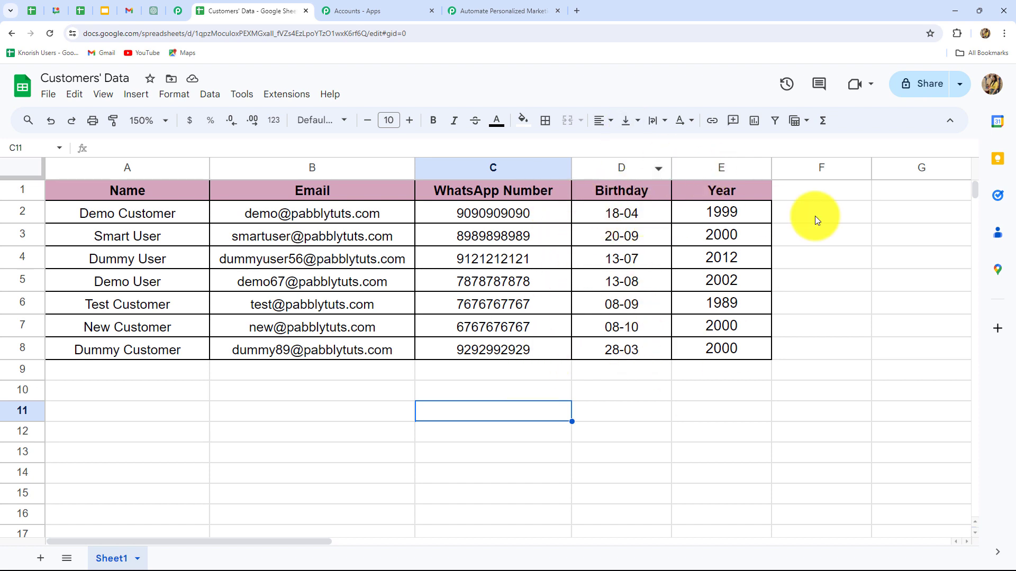
left_click(649, 195)
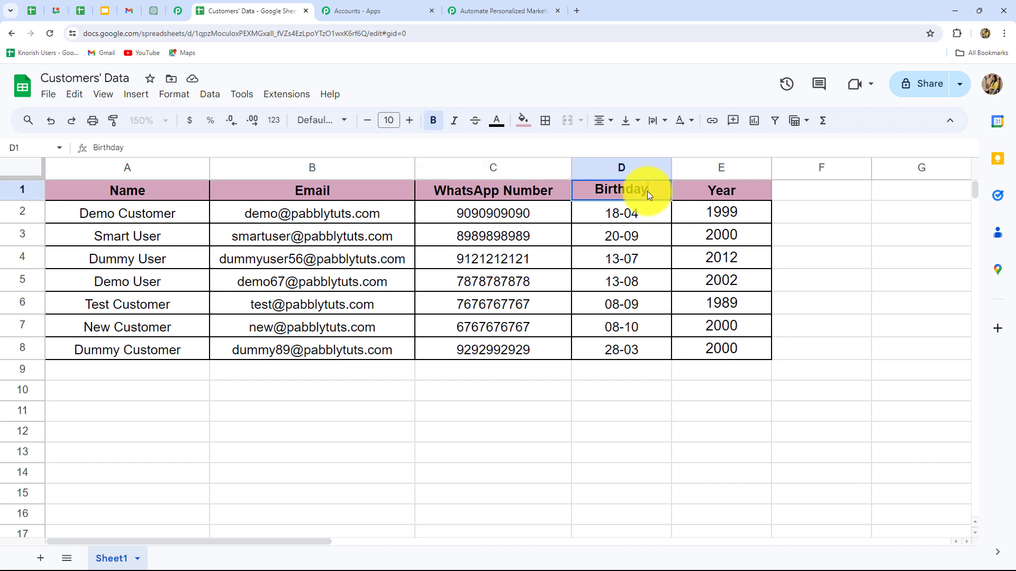
double_click(647, 192)
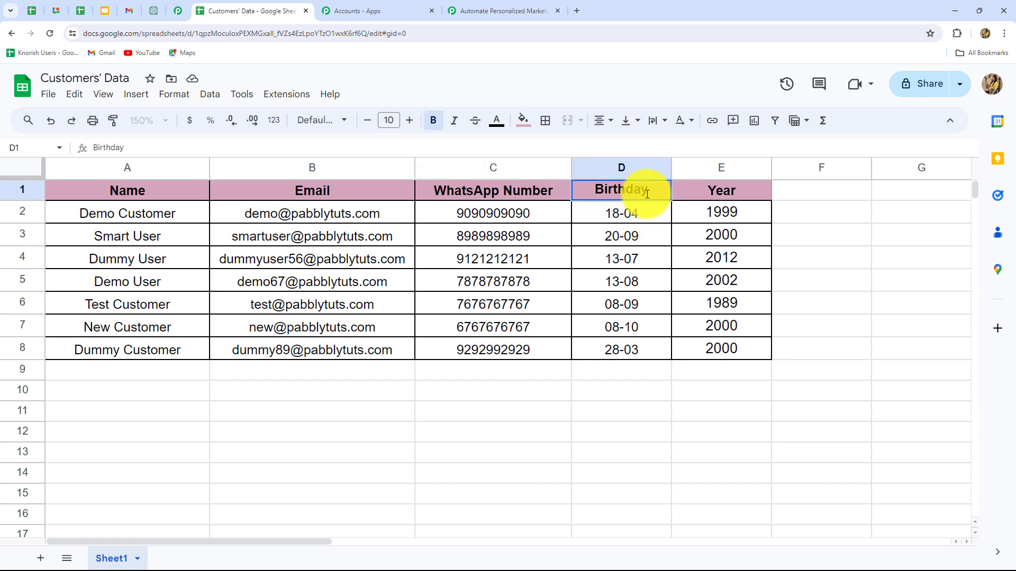
key("BackSpace")
key("BackSpace")
key("BackSpace")
type("Date/Month")
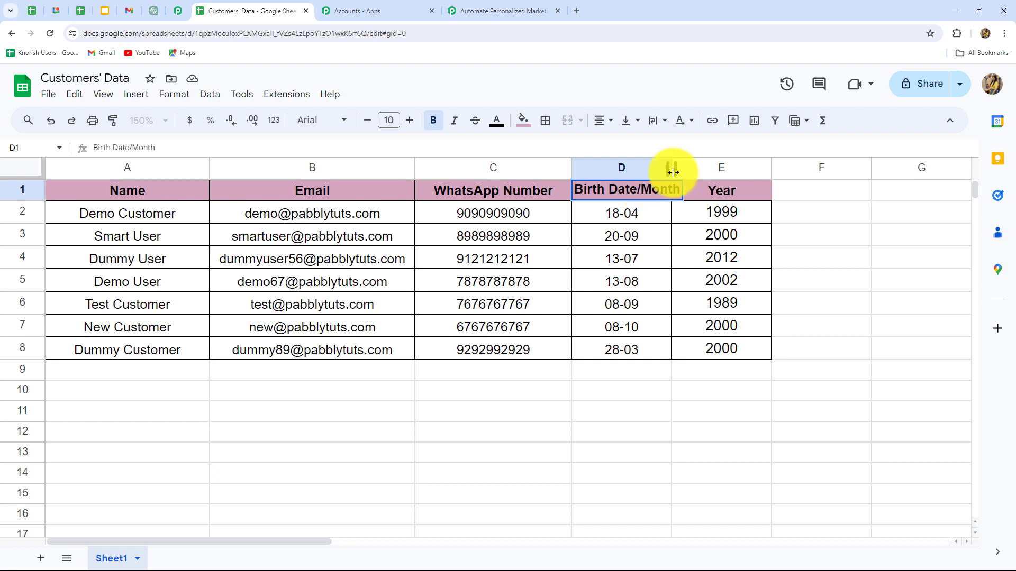
left_click_drag(671, 168, 694, 177)
left_click(748, 398)
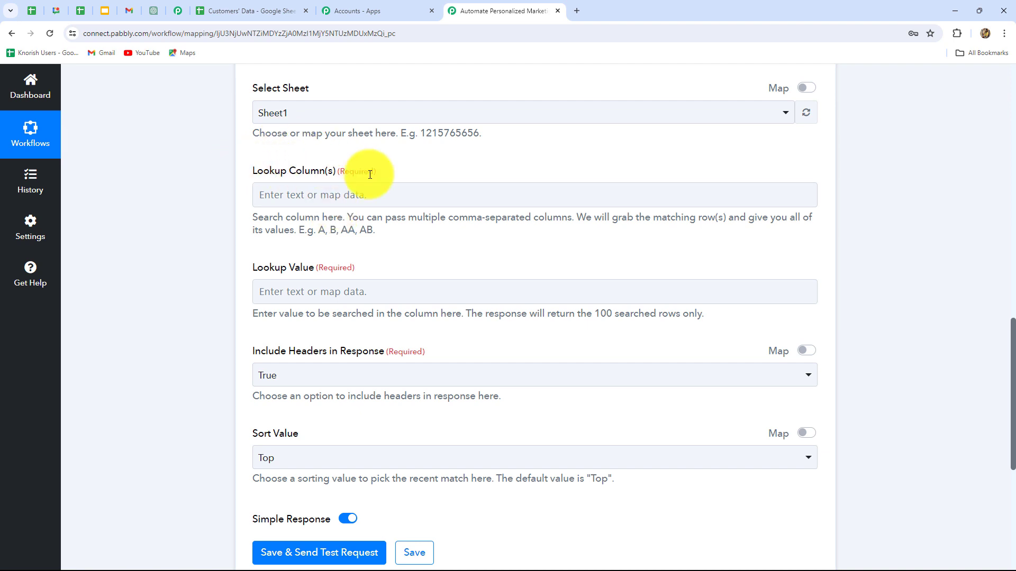
Step: Check the letter of the Birth Date/Month column in the spreadsheet and set the lookup column to D
left_click(237, 10)
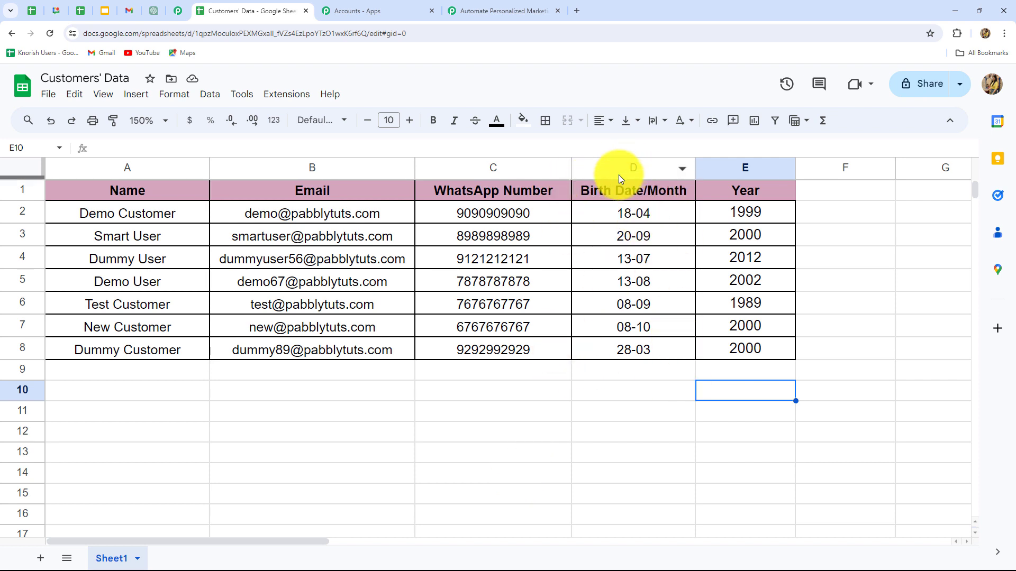
left_click(505, 12)
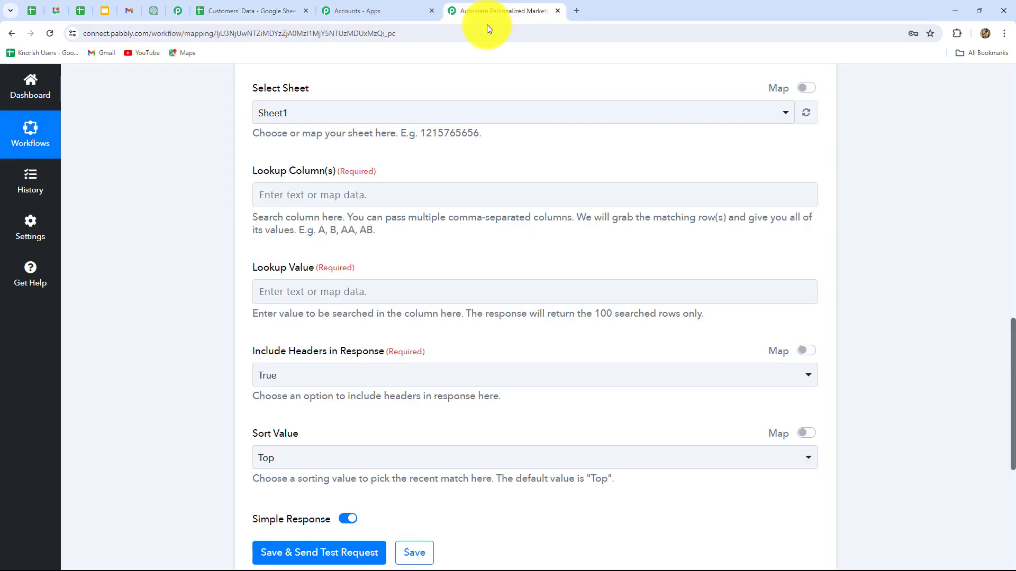
left_click(300, 199)
key("Caps_Lock")
type("C")
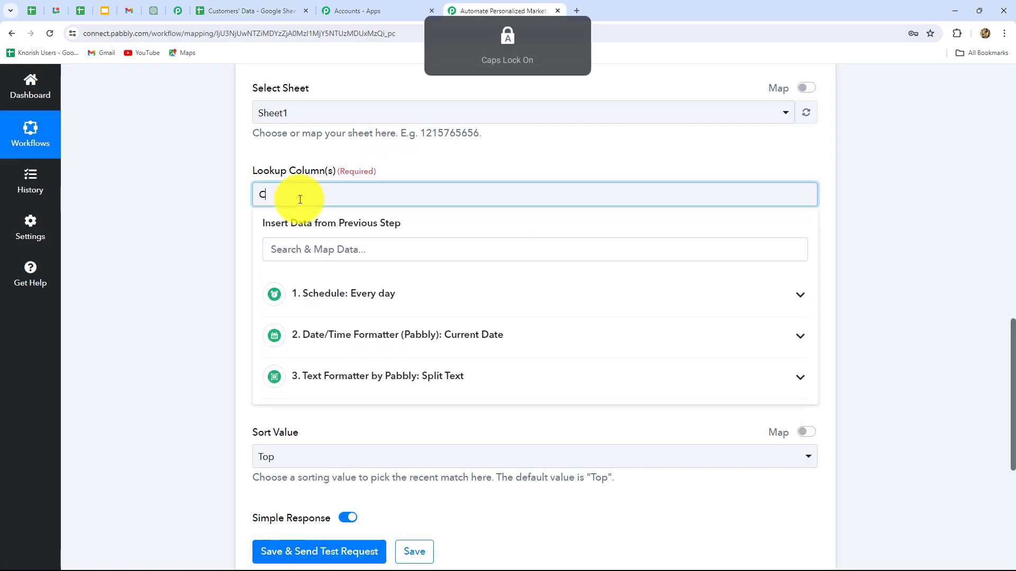
key("BackSpace")
type("D")
left_click(167, 258)
Step: Check the date format in the spreadsheet's Birth Date/Month column and map the Lookup Value as Split Text Result 0, a hyphen, and Result 1
scroll(199, 271, "down", 3)
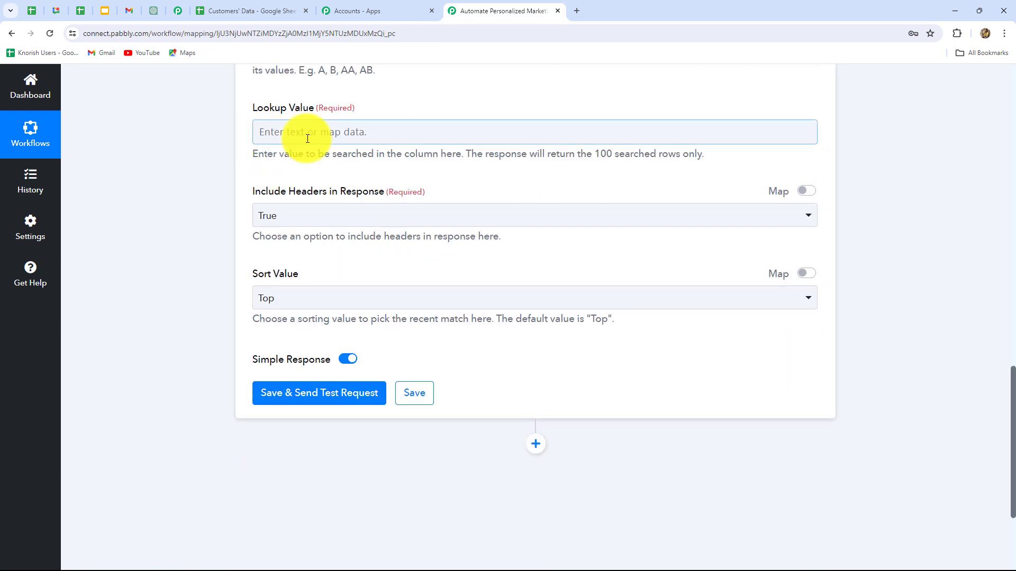
left_click(251, 11)
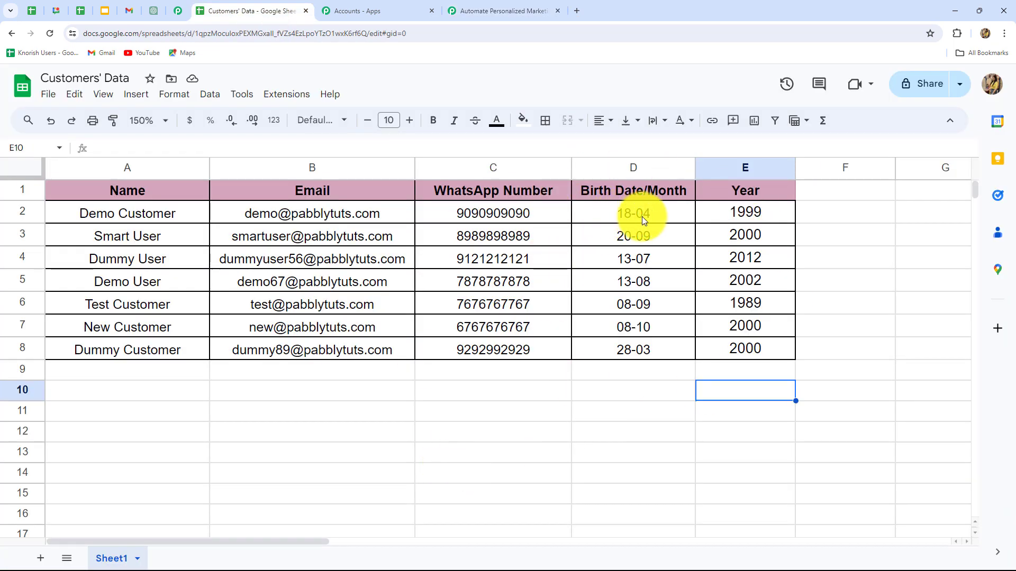
left_click(503, 11)
left_click(381, 138)
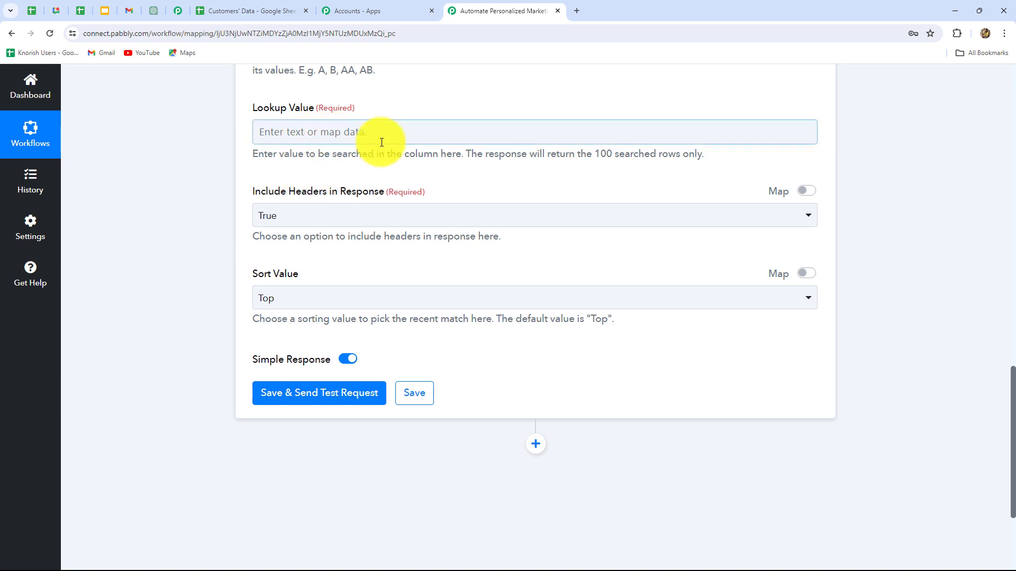
left_click(428, 142)
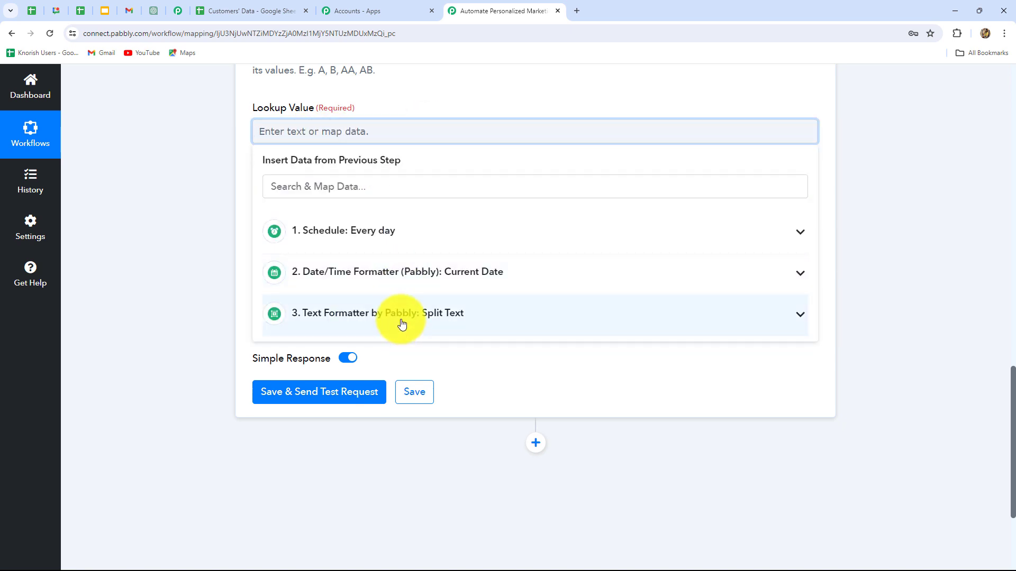
left_click(402, 323)
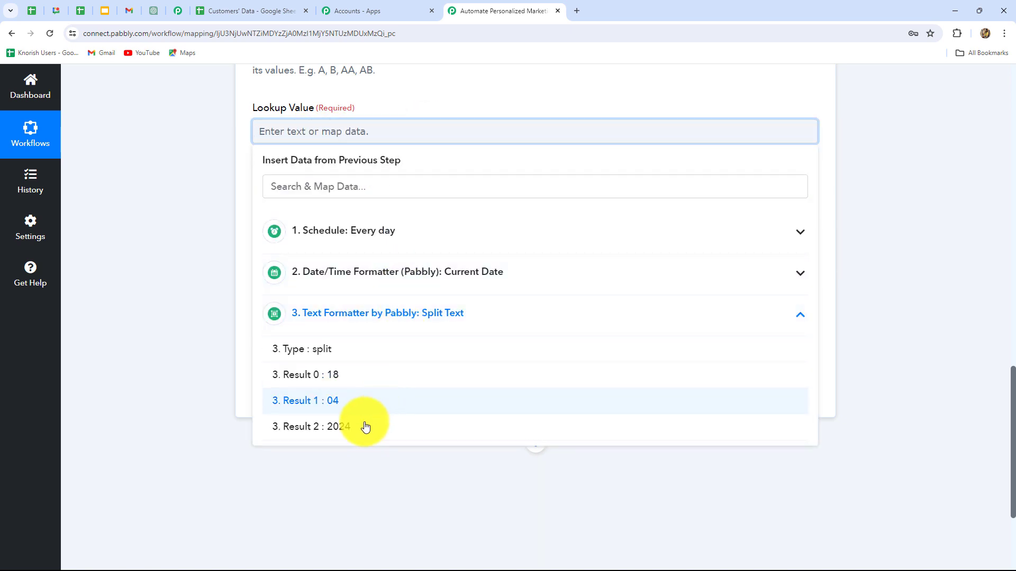
left_click(343, 380)
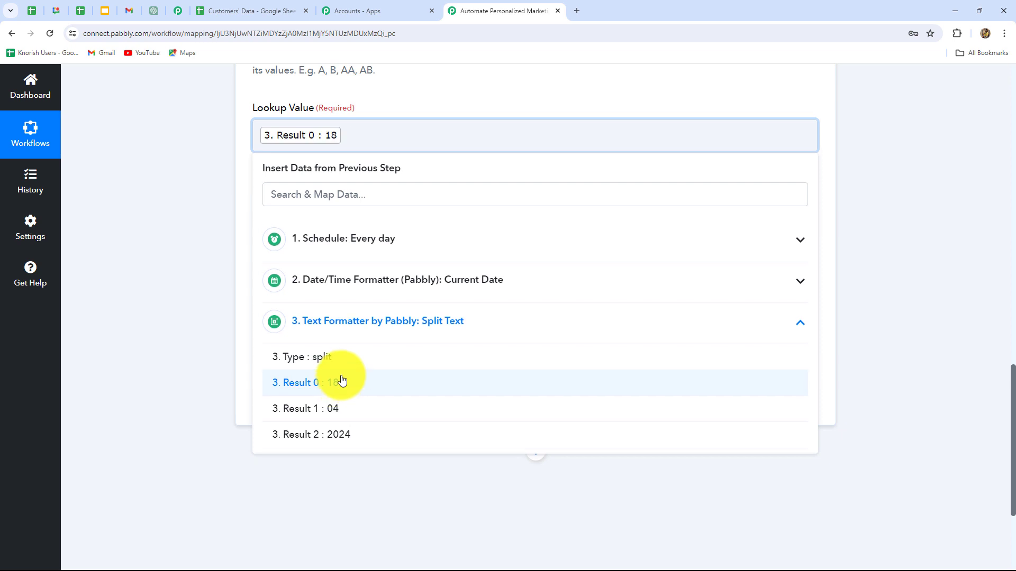
type("-")
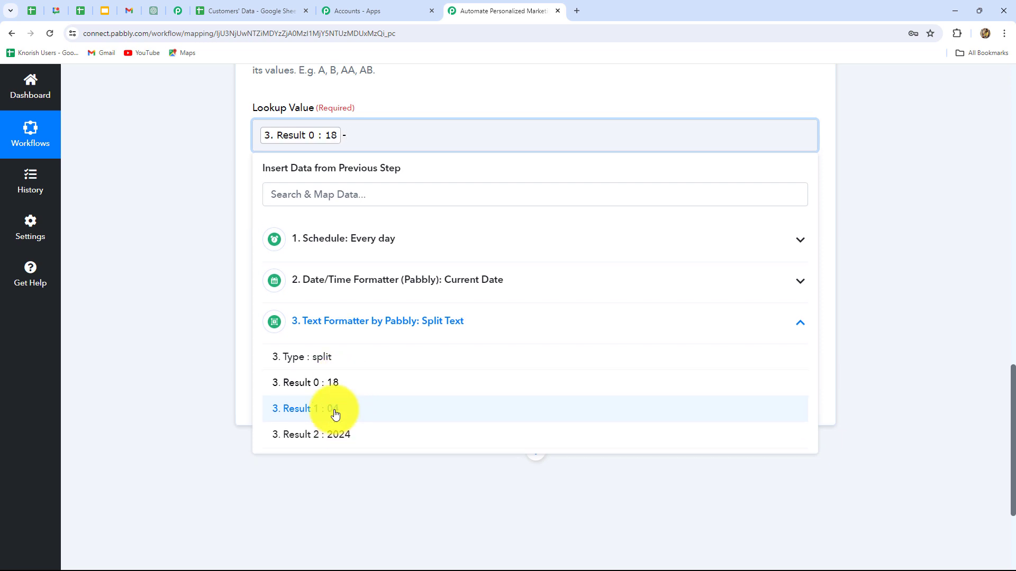
left_click(335, 414)
left_click(868, 322)
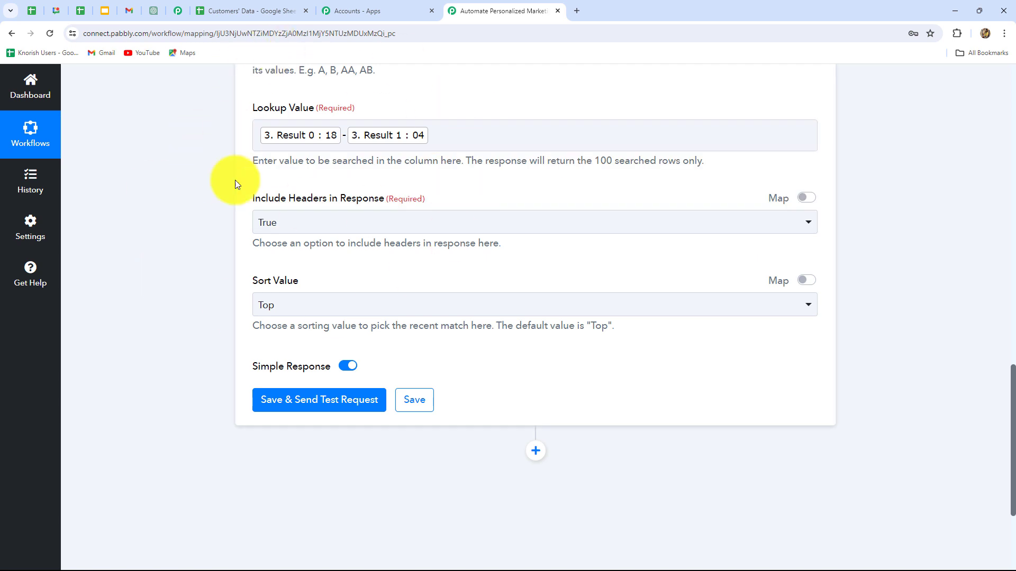
Step: Save the Google Sheets lookup step and send a test request
left_click(312, 139)
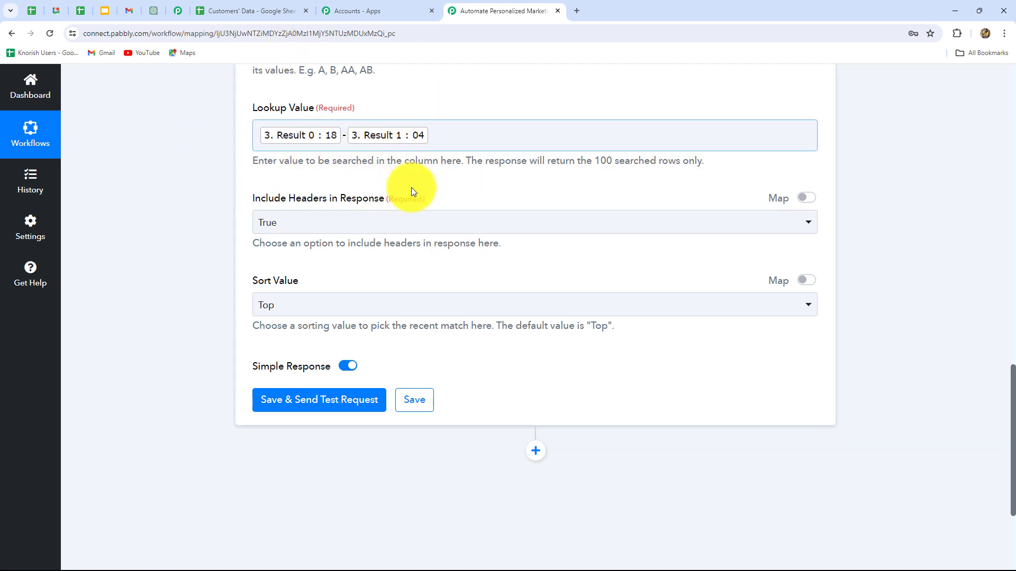
scroll(418, 251, "up", 3)
scroll(417, 248, "down", 3)
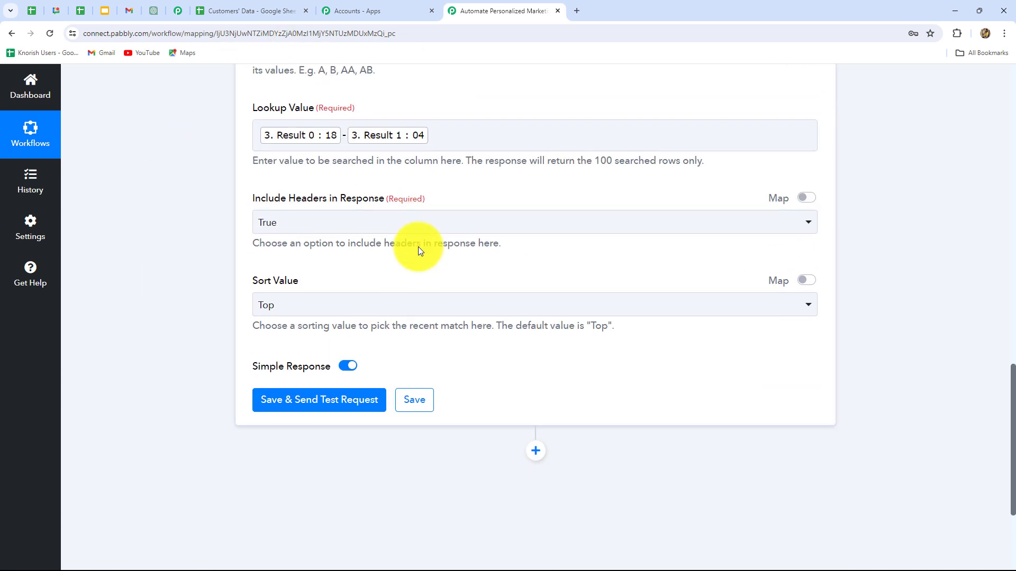
left_click(318, 399)
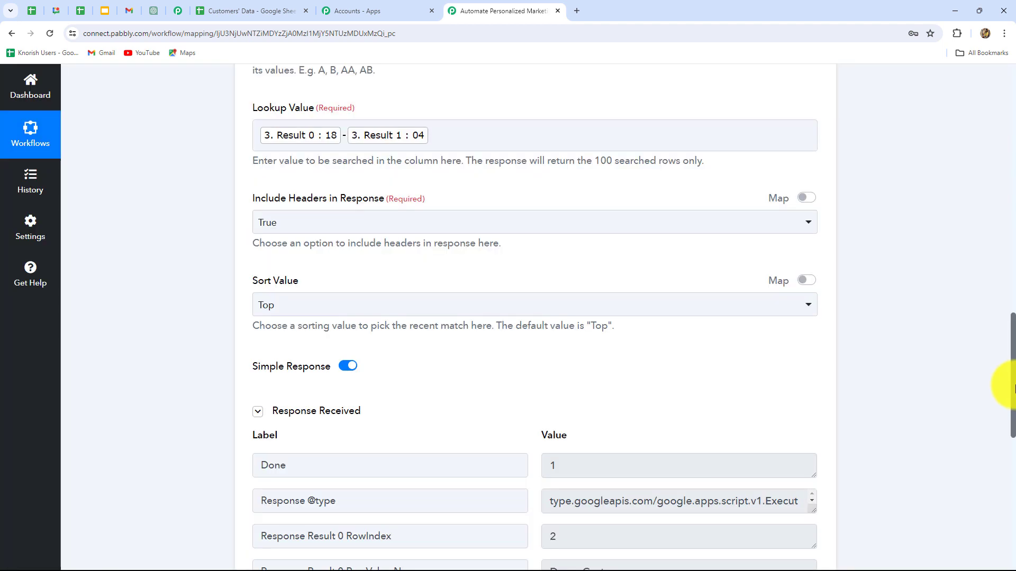
scroll(999, 381, "down", 7)
scroll(693, 401, "down", 3)
scroll(693, 401, "down", 1)
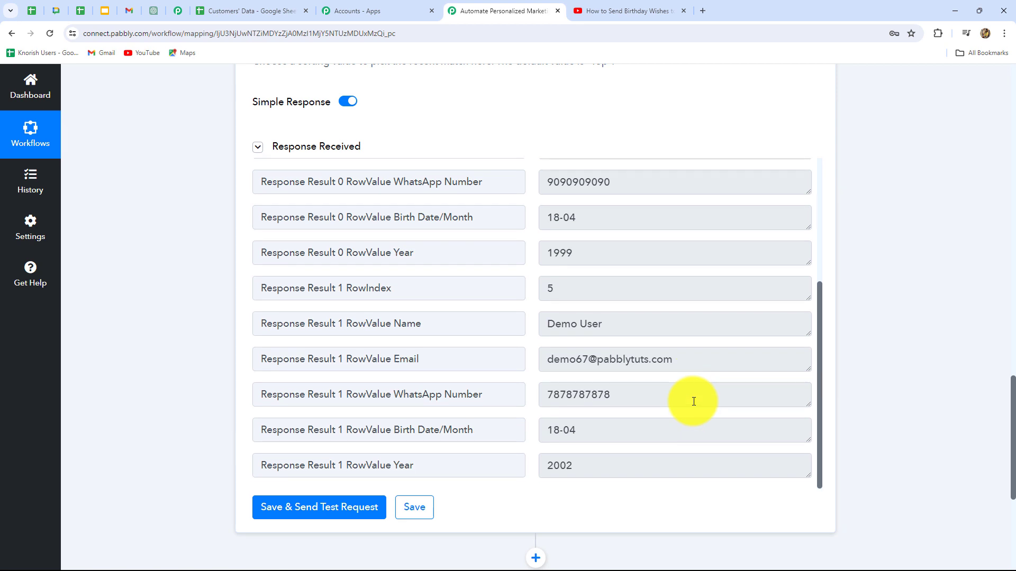
Step: Examine the lookup response and compare the name and email fields of each returned spreadsheet row
scroll(693, 401, "up", 5)
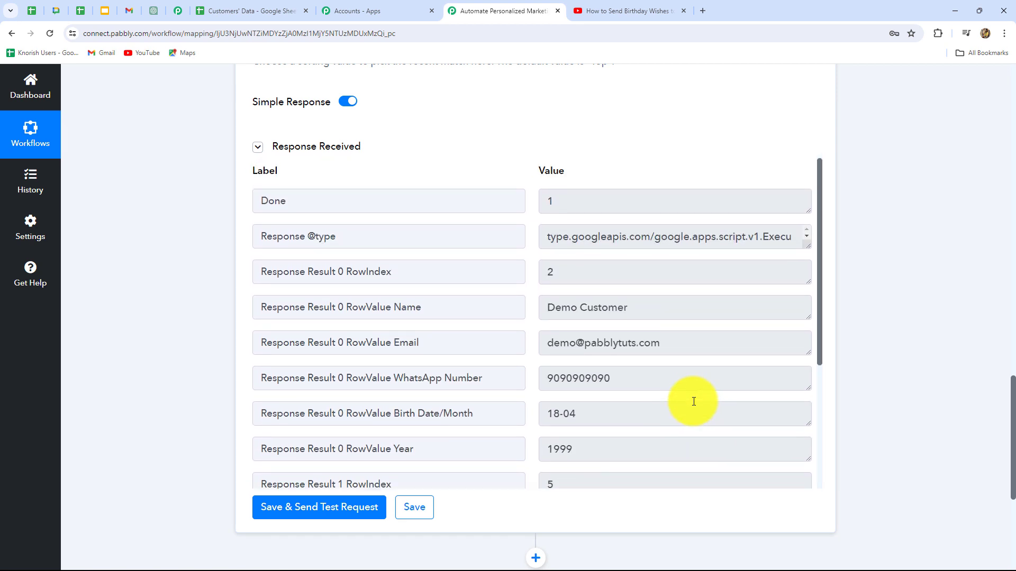
scroll(694, 402, "down", 4)
scroll(693, 402, "up", 5)
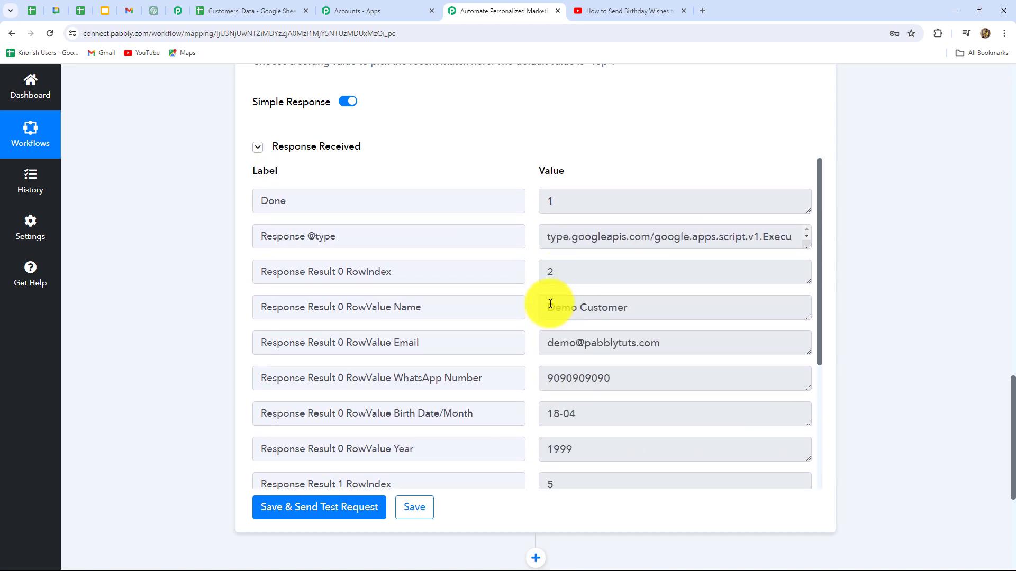
left_click_drag(543, 308, 677, 309)
scroll(642, 419, "down", 4)
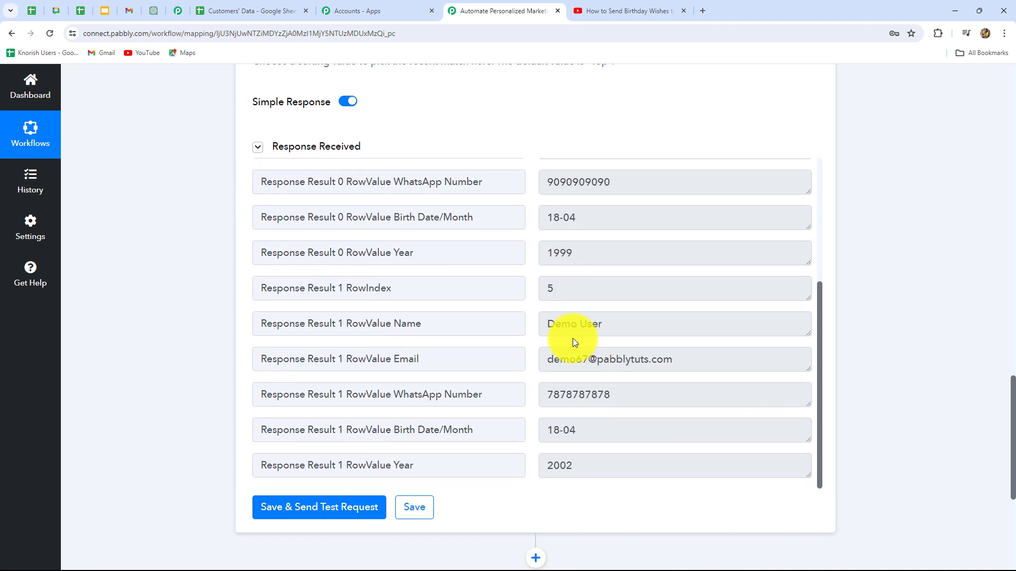
left_click_drag(546, 324, 606, 323)
scroll(628, 438, "up", 5)
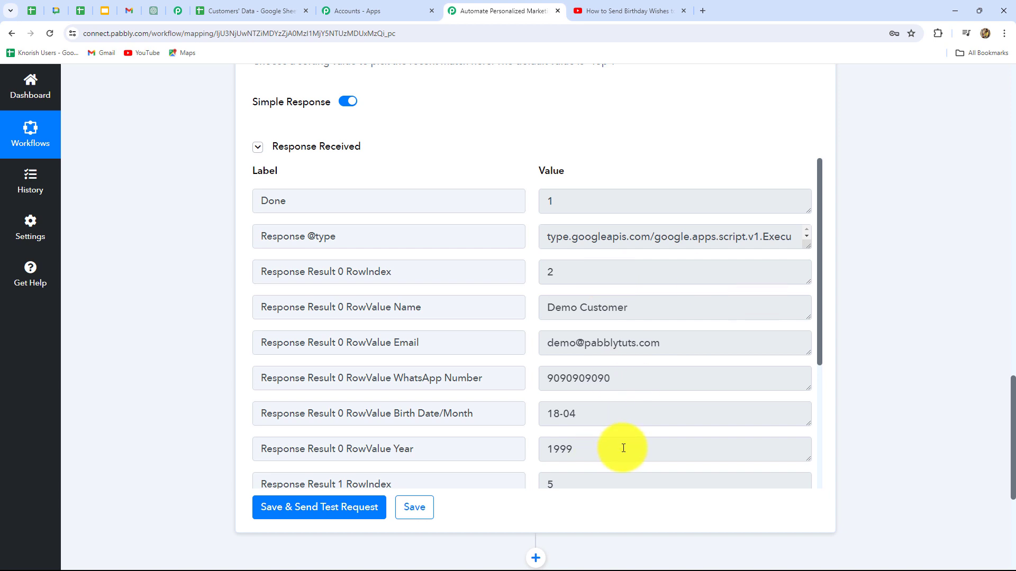
left_click(344, 102)
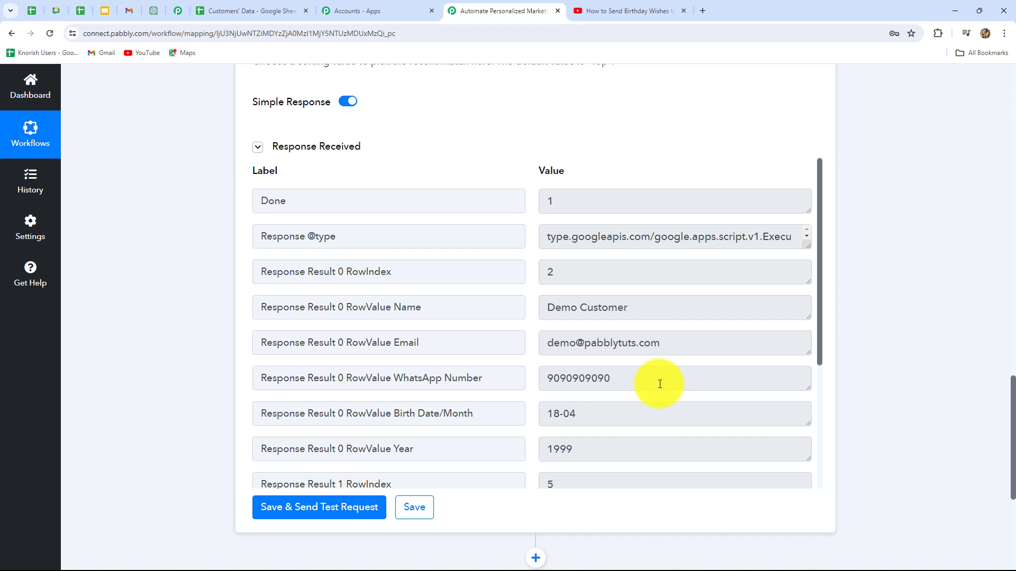
scroll(660, 384, "down", 4)
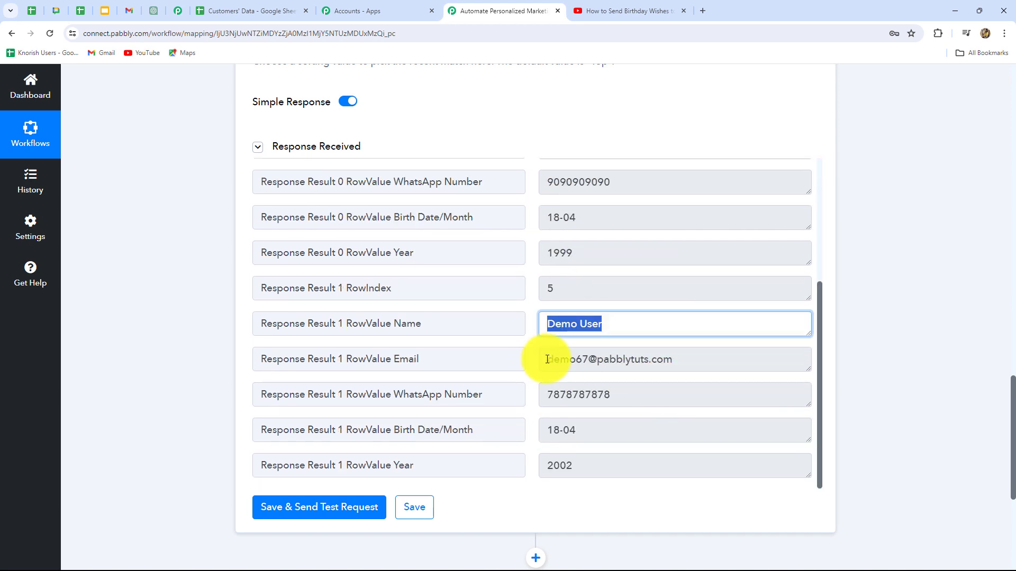
left_click(721, 368)
scroll(722, 370, "up", 4)
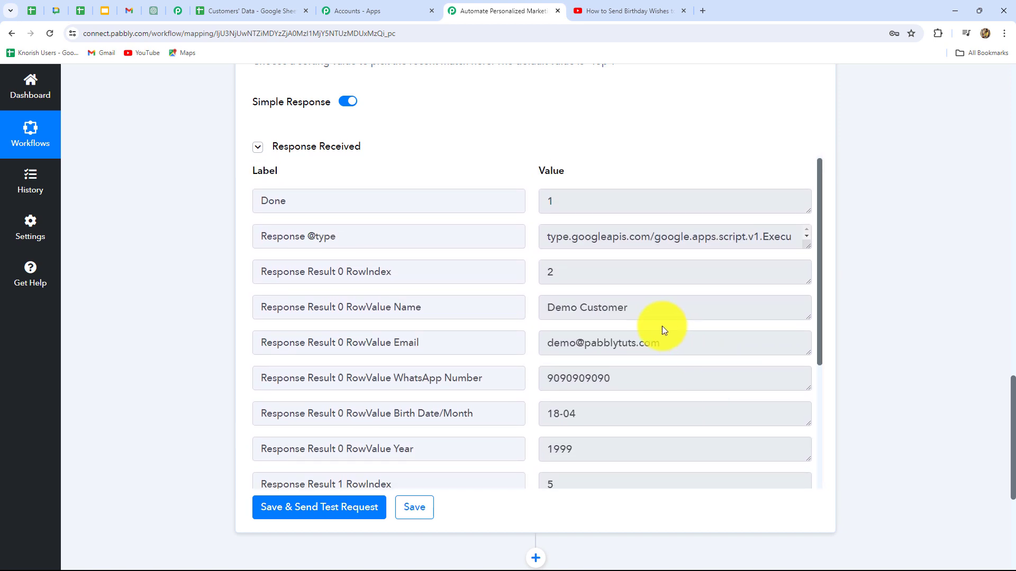
left_click(635, 314)
left_click(539, 320)
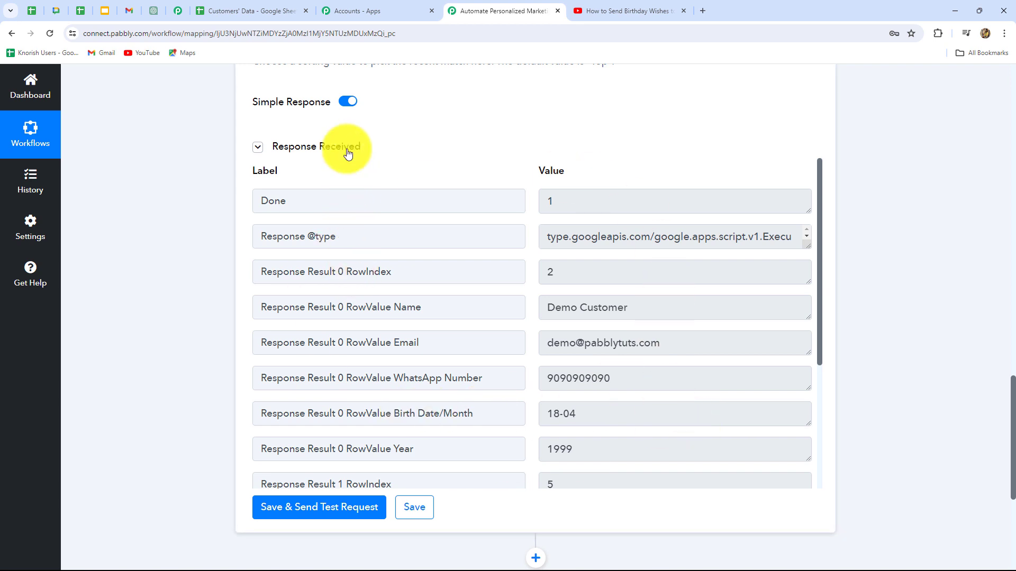
Step: Turn off Simple Response for the Google Sheets lookup, resend the test request and review the Response Result array
left_click(344, 101)
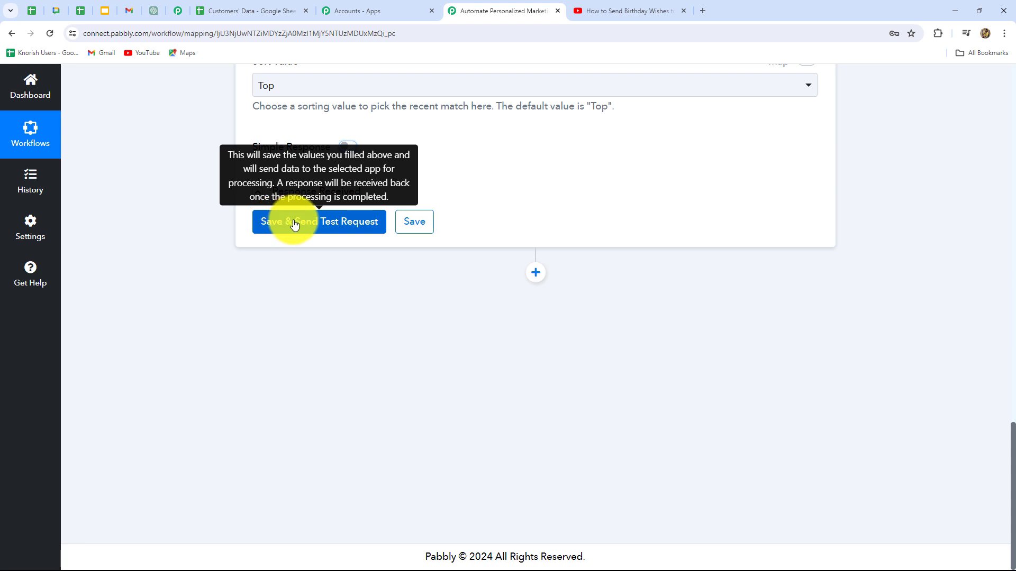
left_click(295, 224)
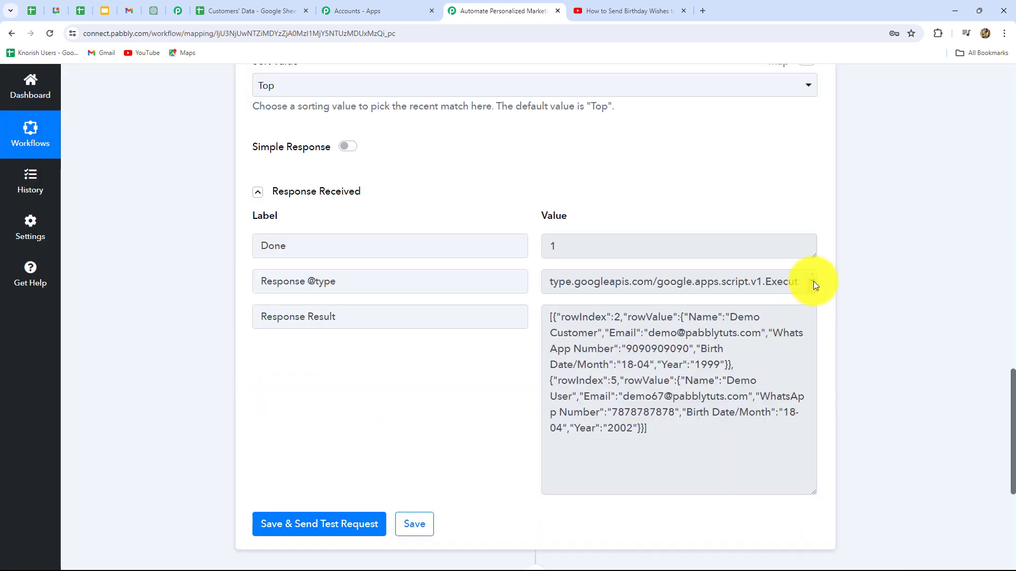
left_click_drag(813, 291, 794, 304)
scroll(736, 413, "down", 1)
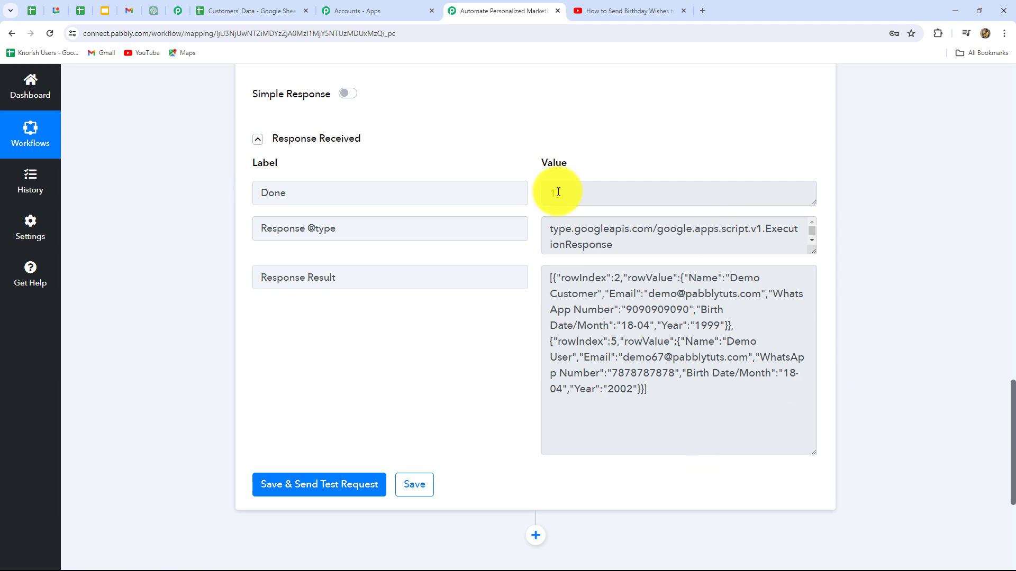
scroll(647, 311, "down", 2)
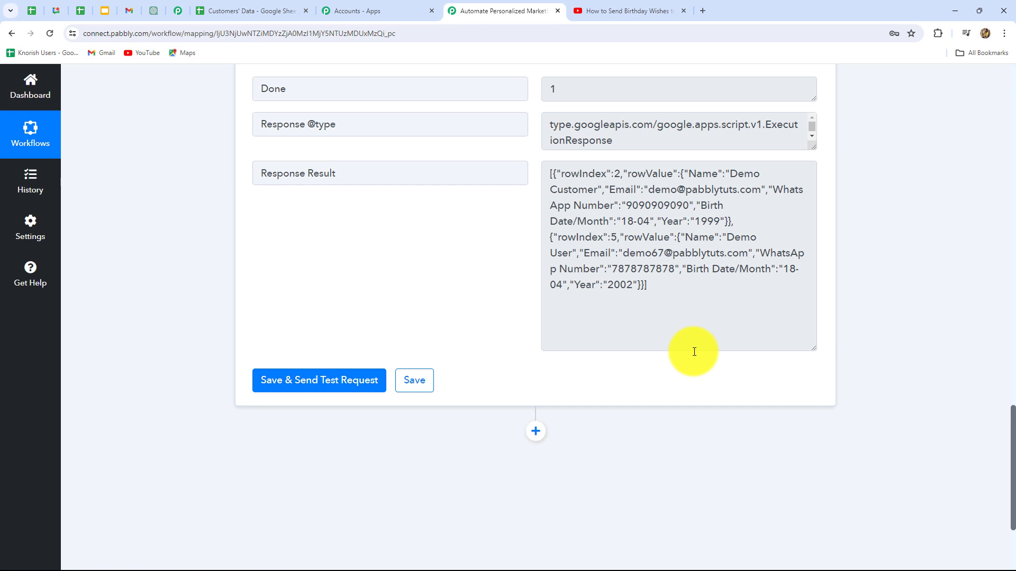
Step: Add an Iterator by Pabbly action after the Google Sheets lookup with the Process Arrays event and connect it
scroll(534, 280, "down", 3)
left_click(535, 274)
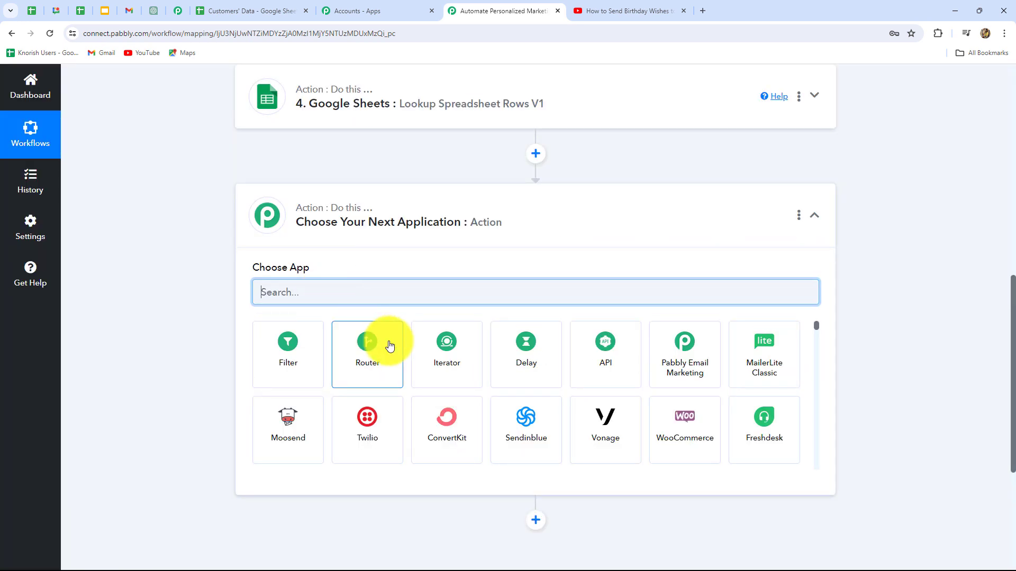
left_click(447, 357)
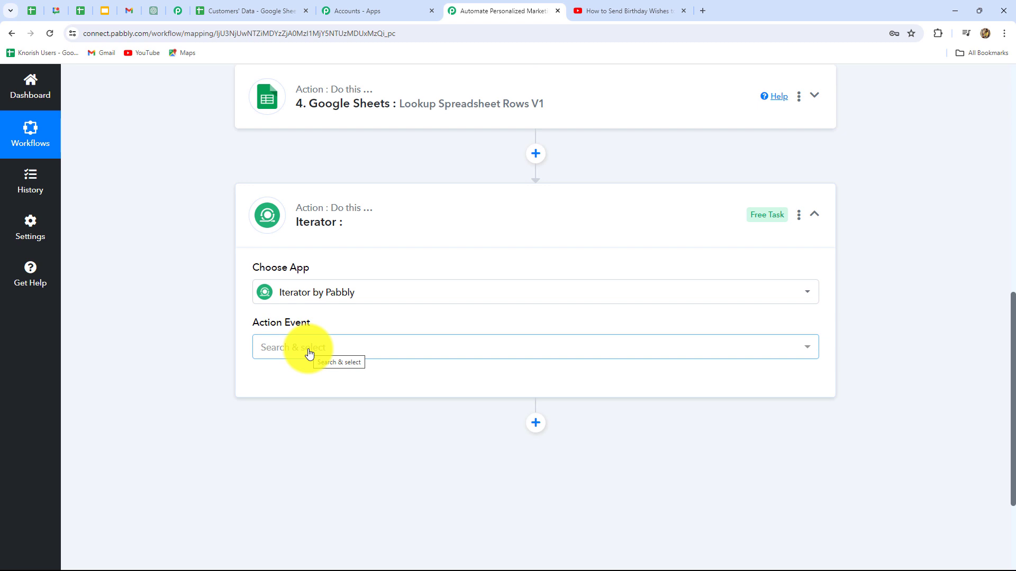
left_click(308, 350)
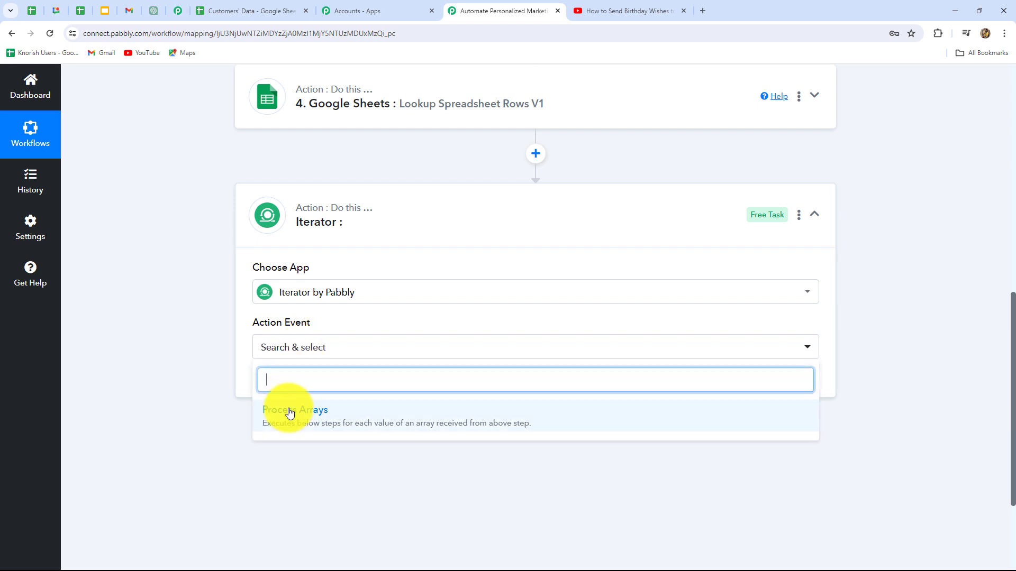
left_click(290, 412)
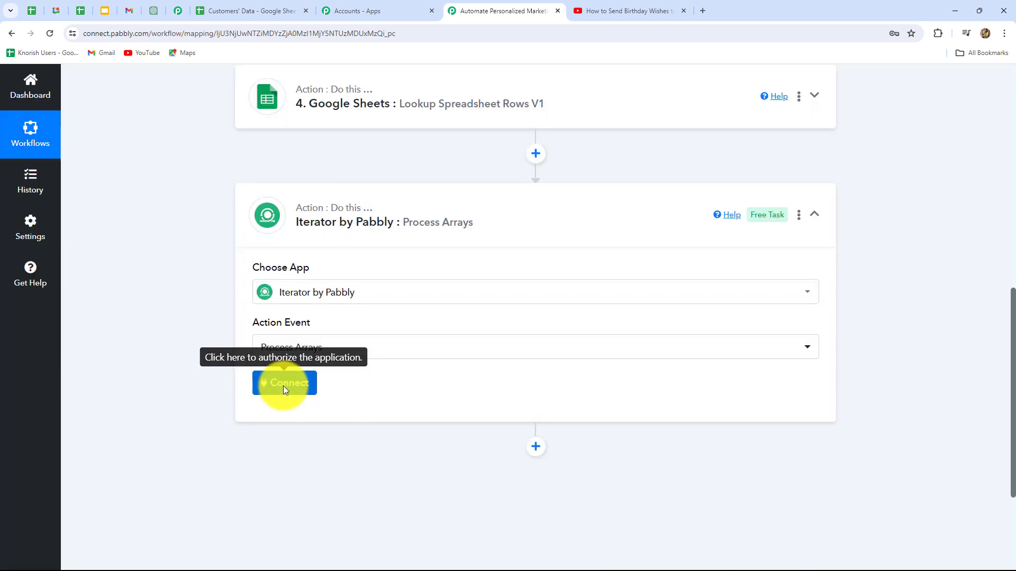
left_click(284, 384)
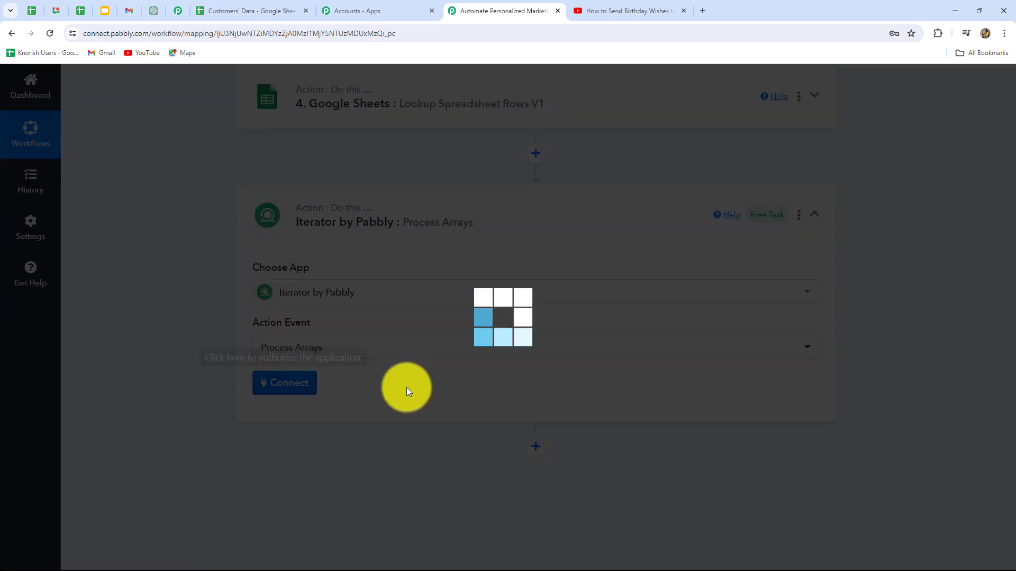
scroll(407, 389, "down", 5)
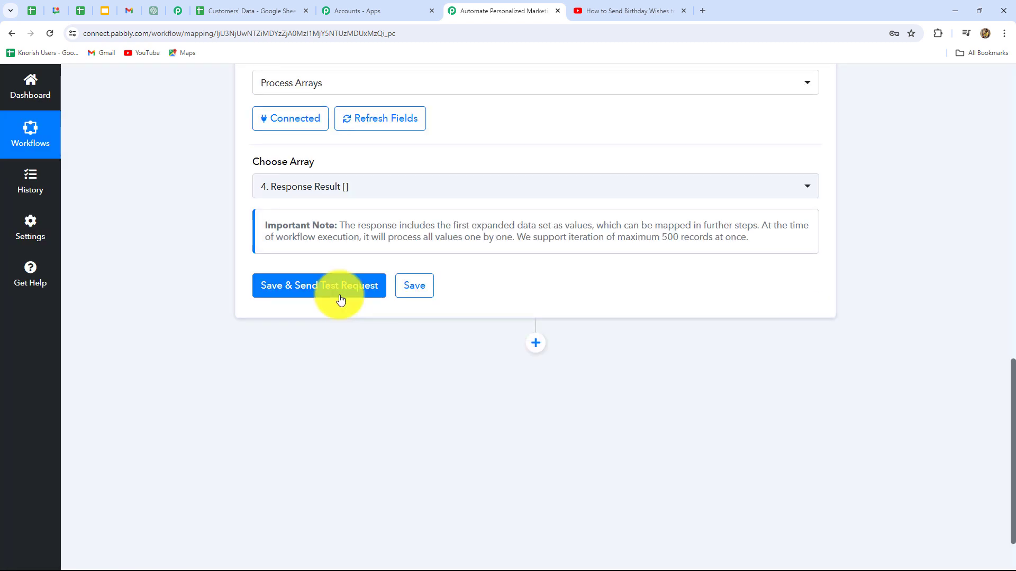
Step: Save and test the Iterator on the 4. Response Result [] array and review the name and email in its response
left_click(340, 300)
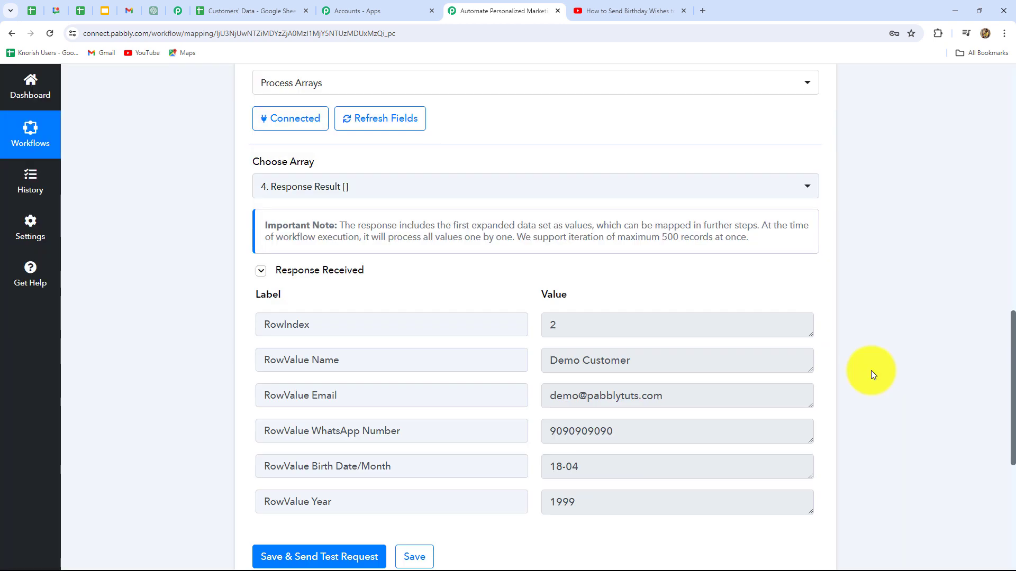
scroll(871, 371, "down", 4)
scroll(661, 312, "up", 2)
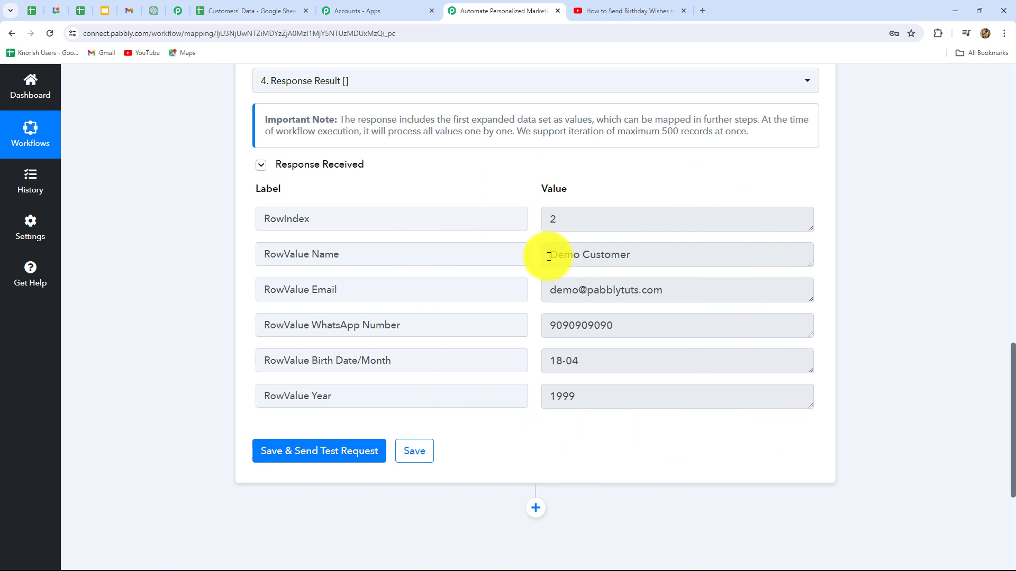
left_click_drag(551, 256, 585, 291)
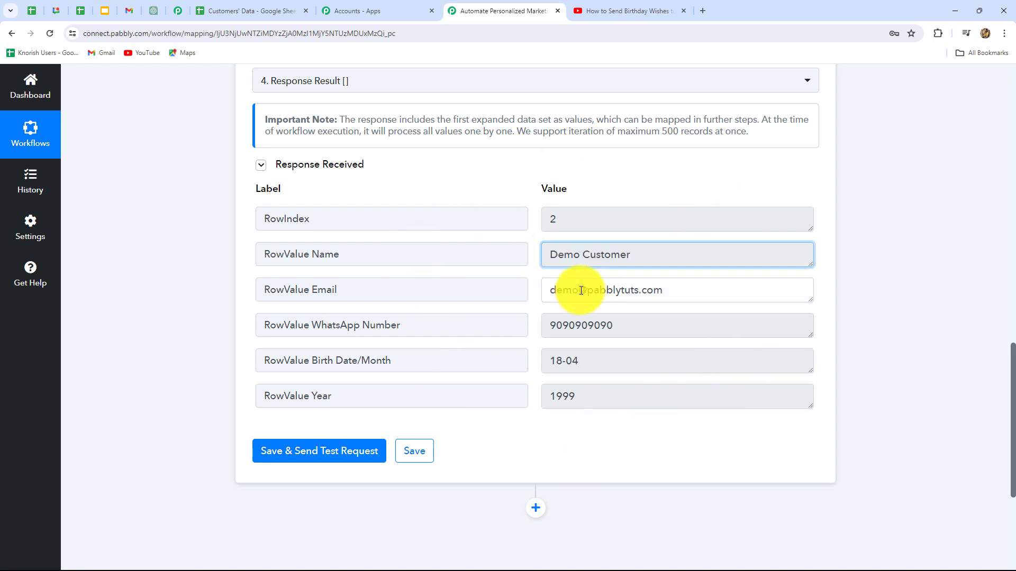
triple_click(581, 290)
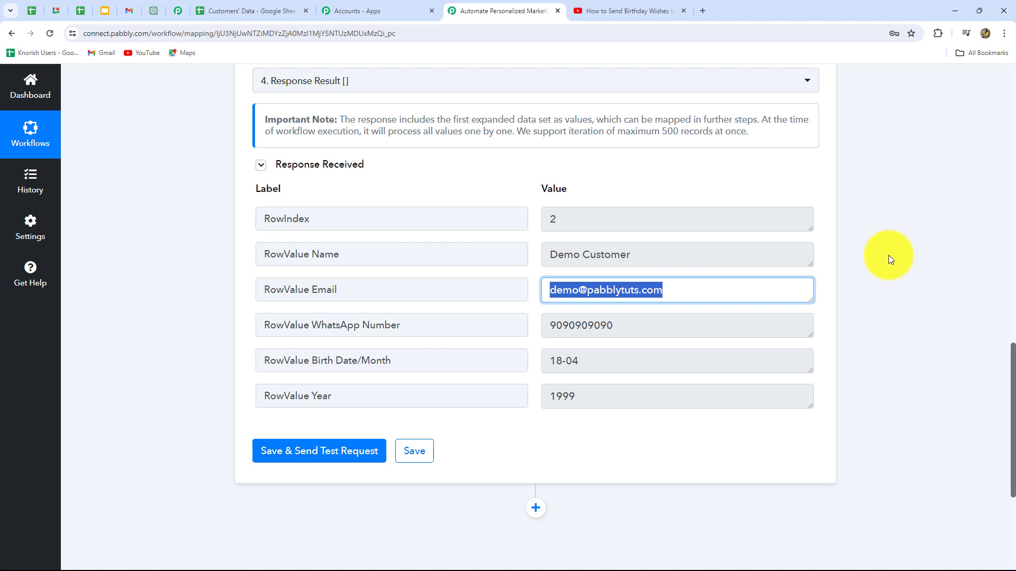
left_click_drag(551, 258, 669, 274)
left_click_drag(379, 130, 629, 530)
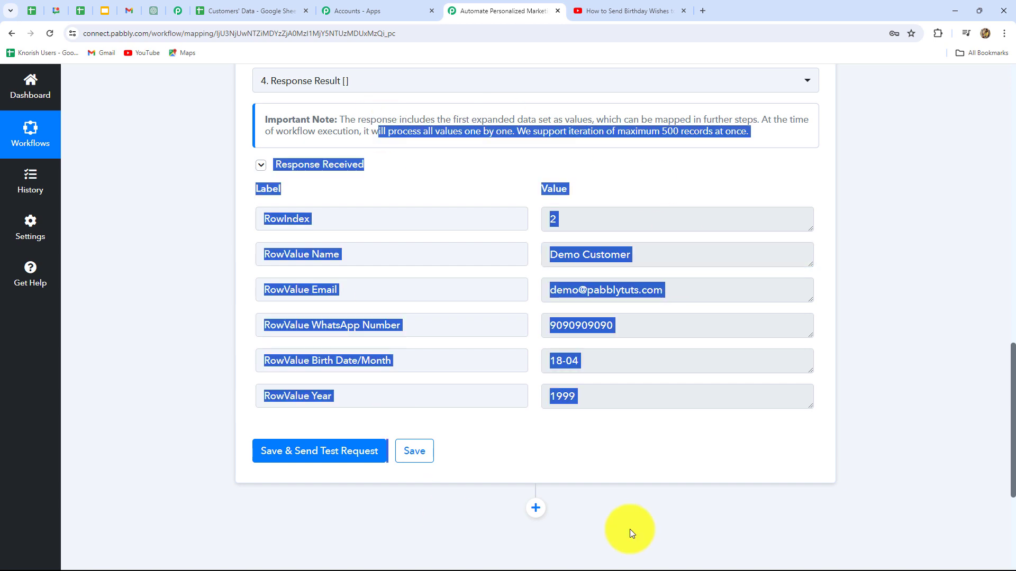
Step: Add a Filter by Pabbly action after the Iterator with the Filter Values event and connect it
left_click(951, 316)
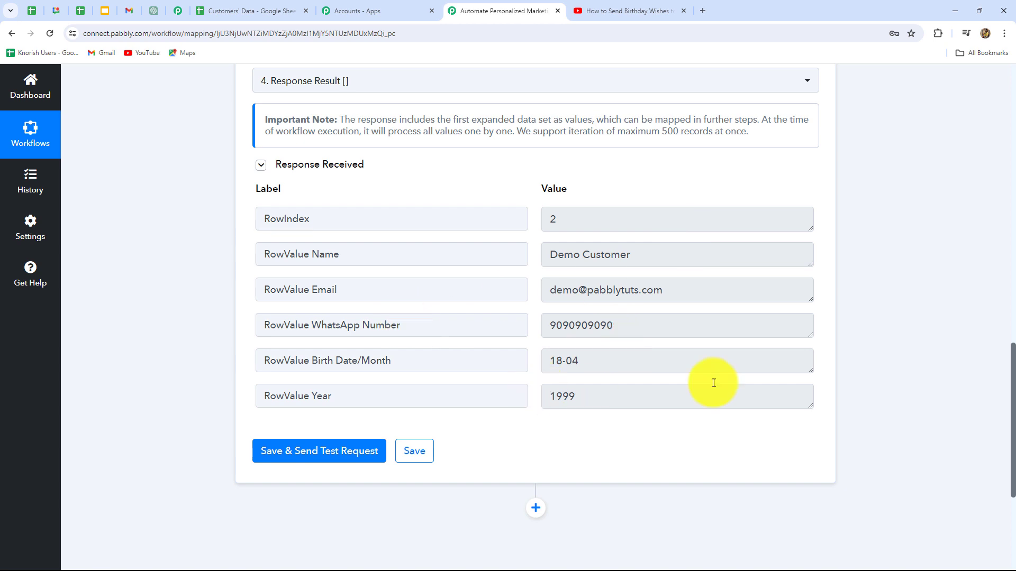
scroll(967, 328, "down", 4)
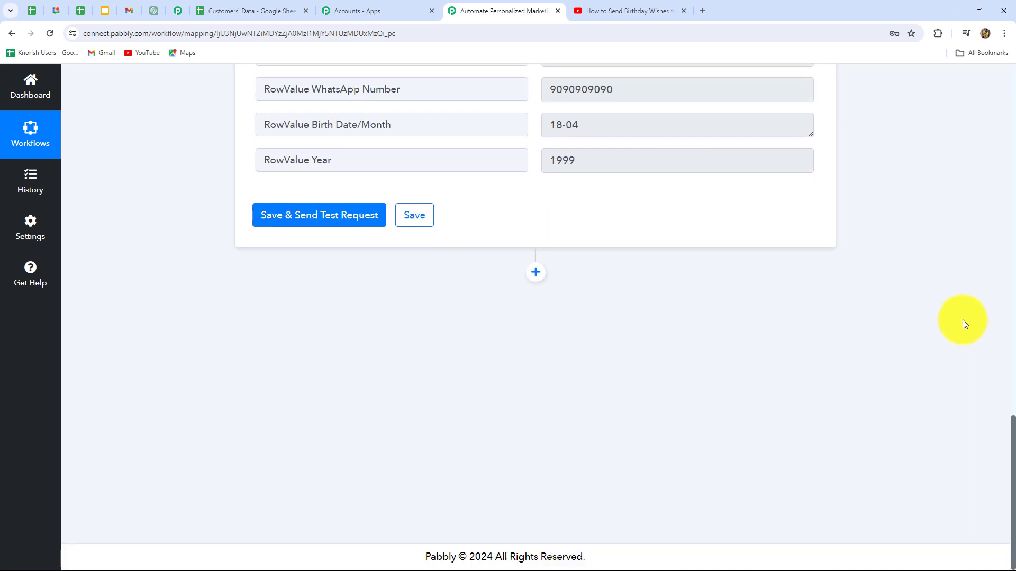
left_click(540, 276)
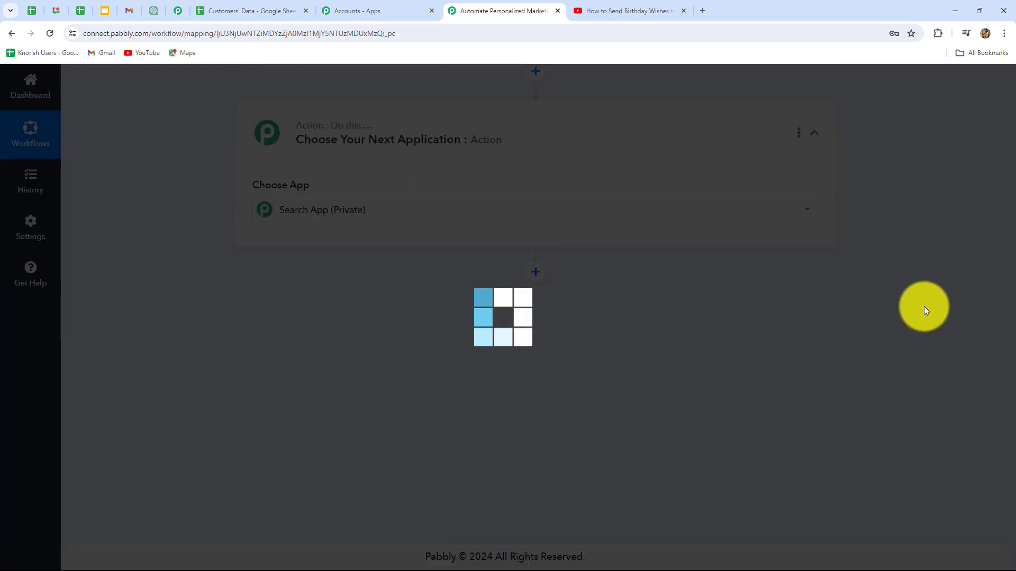
scroll(923, 307, "up", 4)
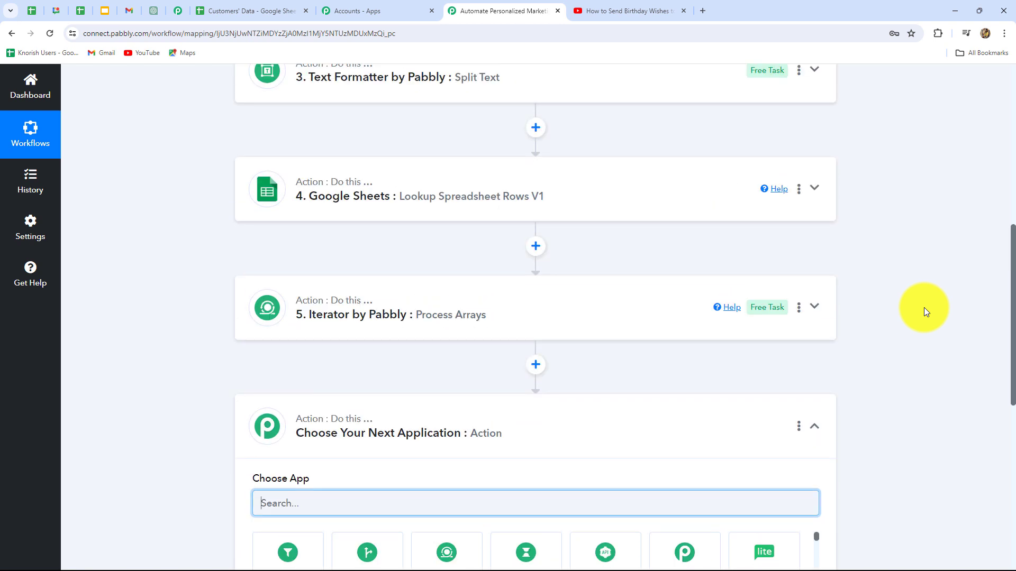
scroll(930, 290, "down", 4)
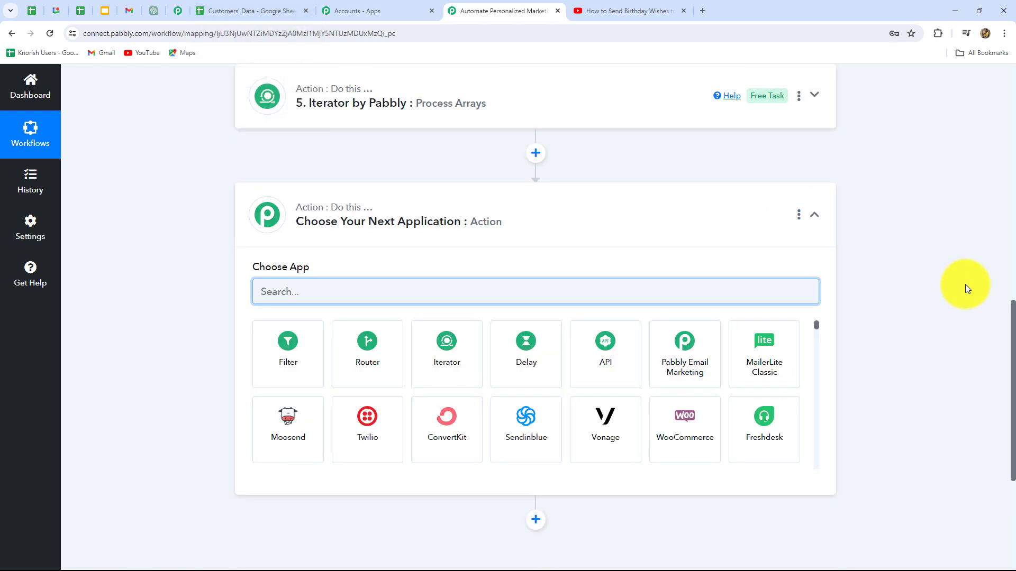
scroll(965, 286, "down", 5)
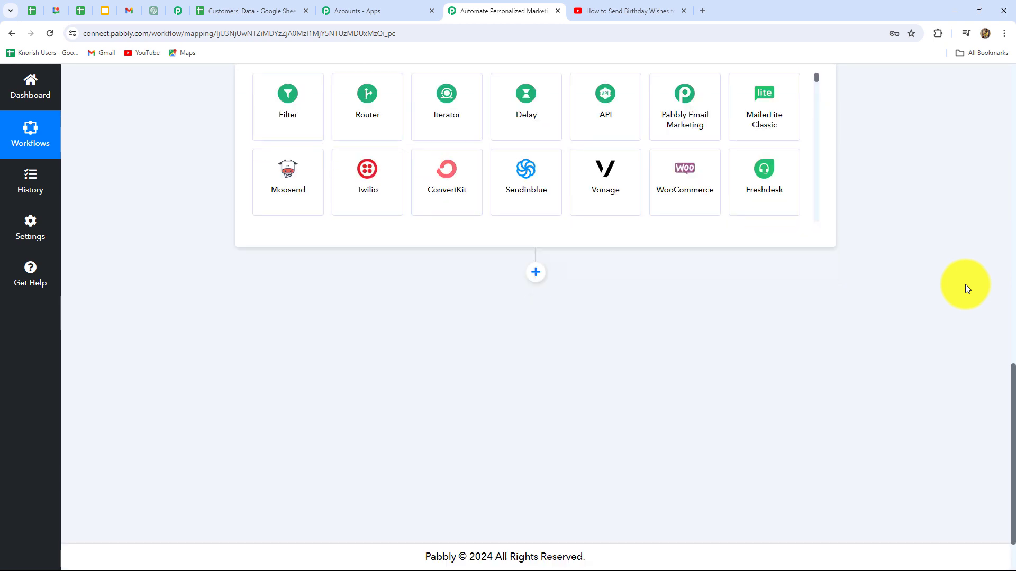
scroll(965, 286, "up", 3)
left_click(293, 280)
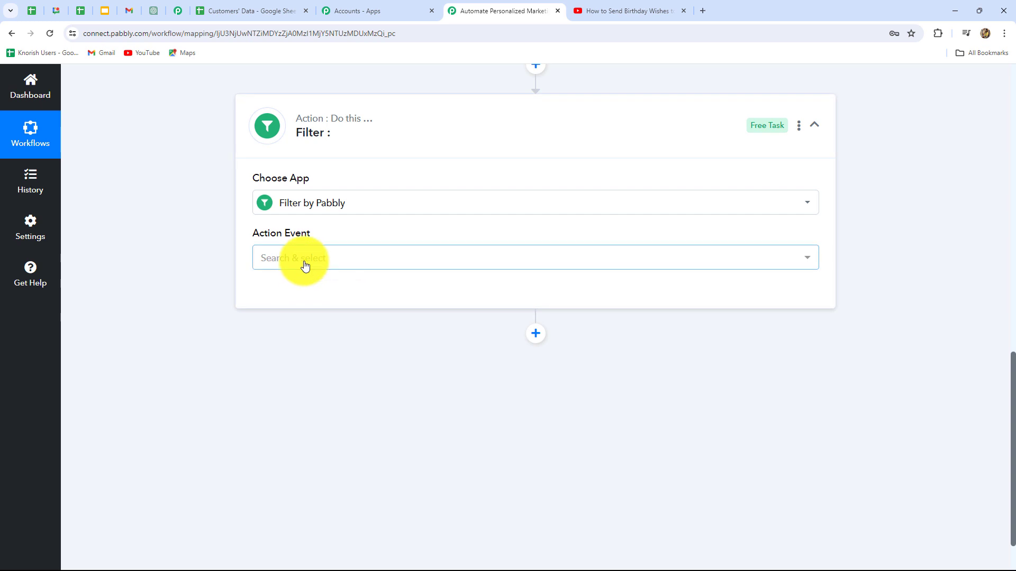
left_click(304, 264)
left_click(289, 321)
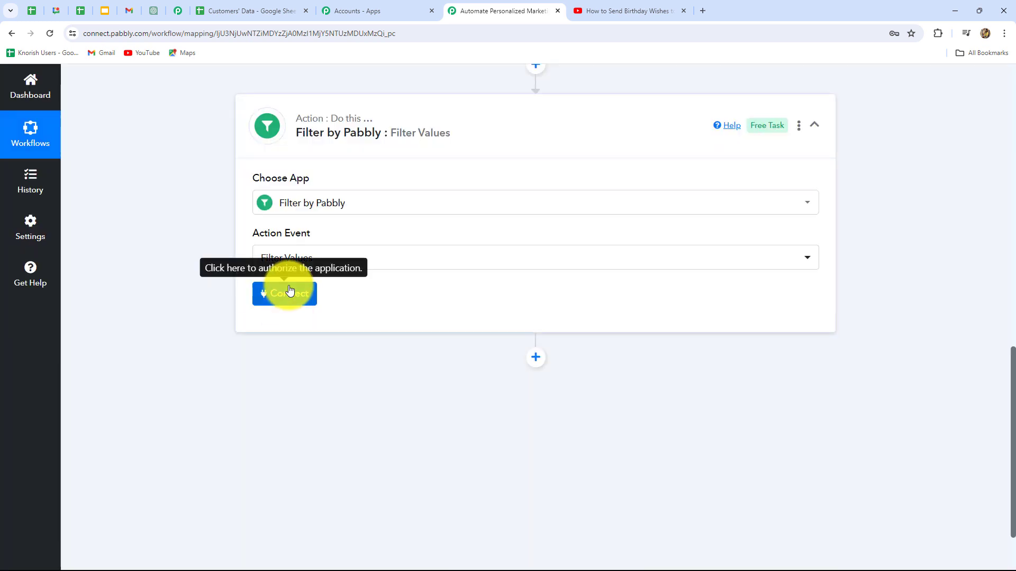
left_click(286, 293)
scroll(370, 244, "down", 1)
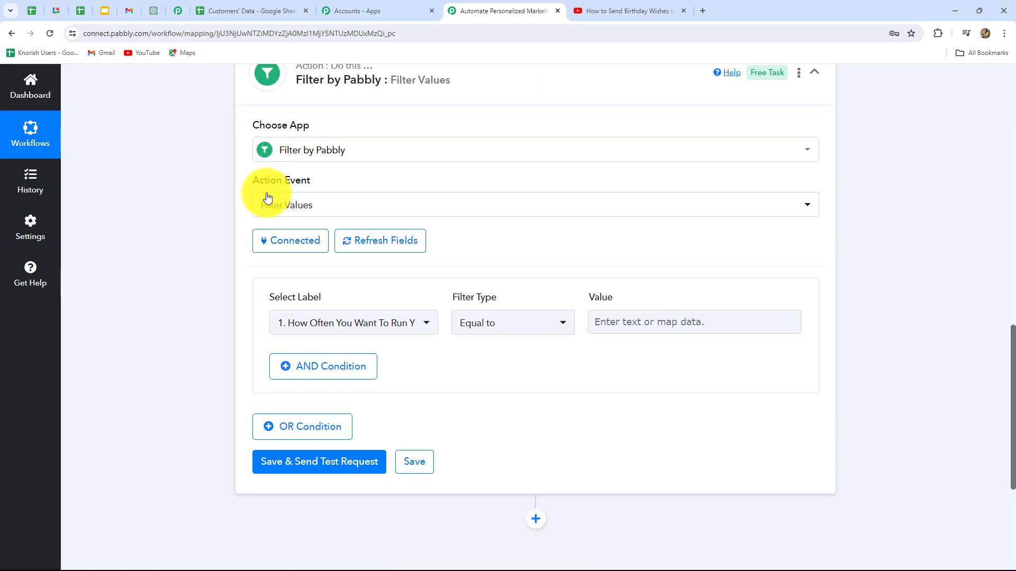
Step: Set the filter condition so the Iterator's 5. RowValue Birth Date/Month is Equal to 3. Result 0, a hyphen and 3. Result 1
scroll(544, 385, "down", 3)
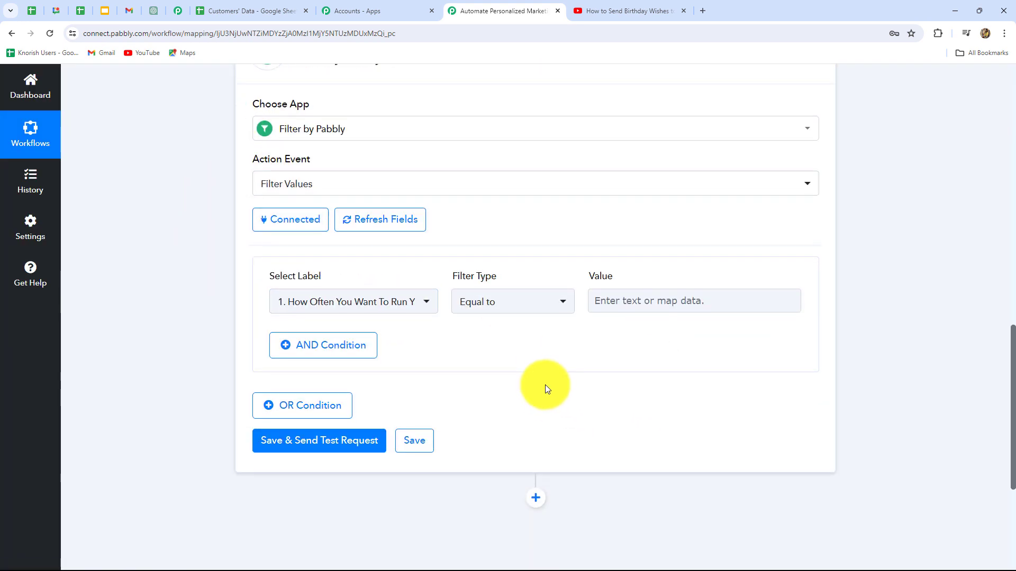
left_click(395, 168)
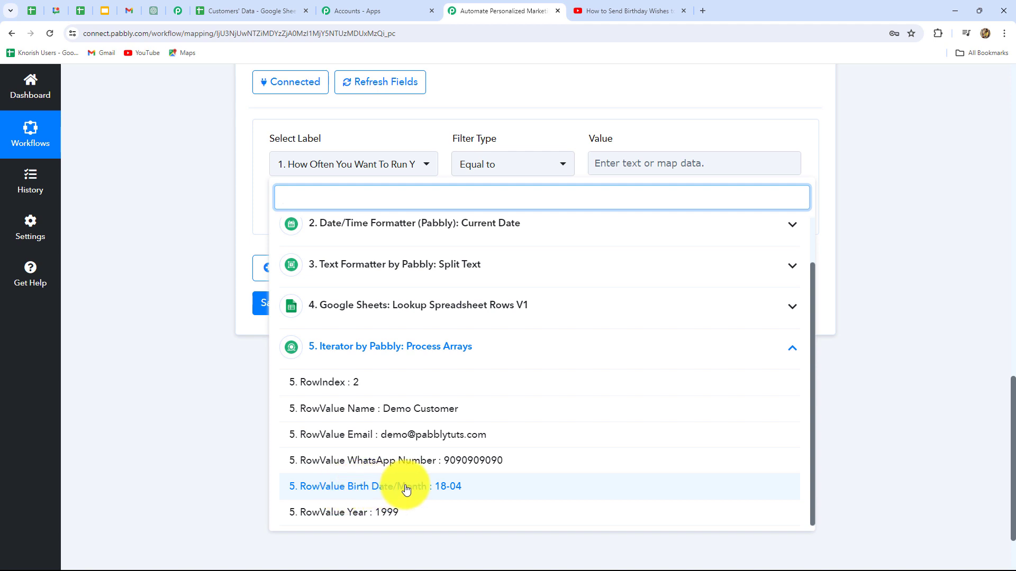
left_click(449, 487)
left_click(613, 169)
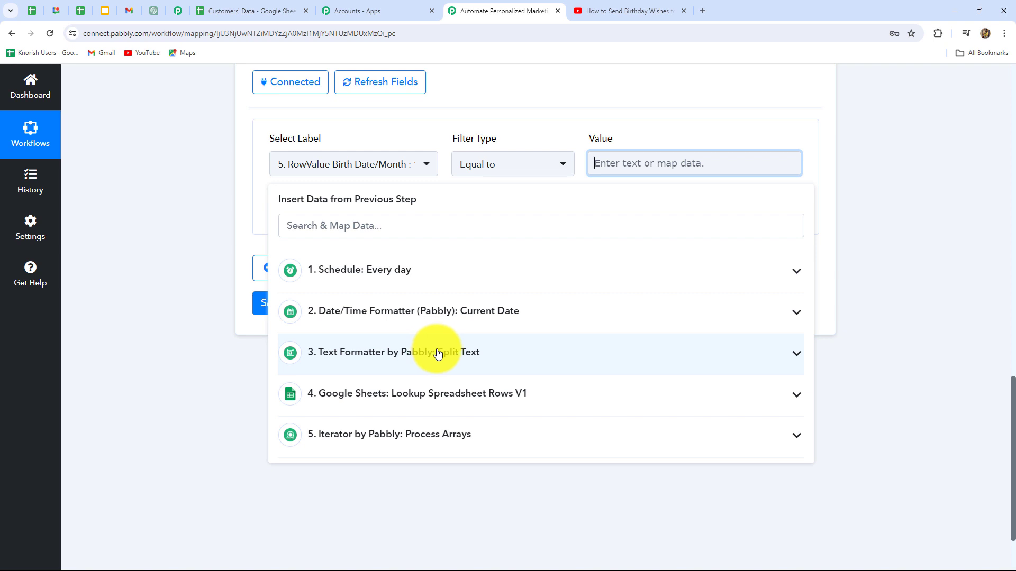
left_click(457, 358)
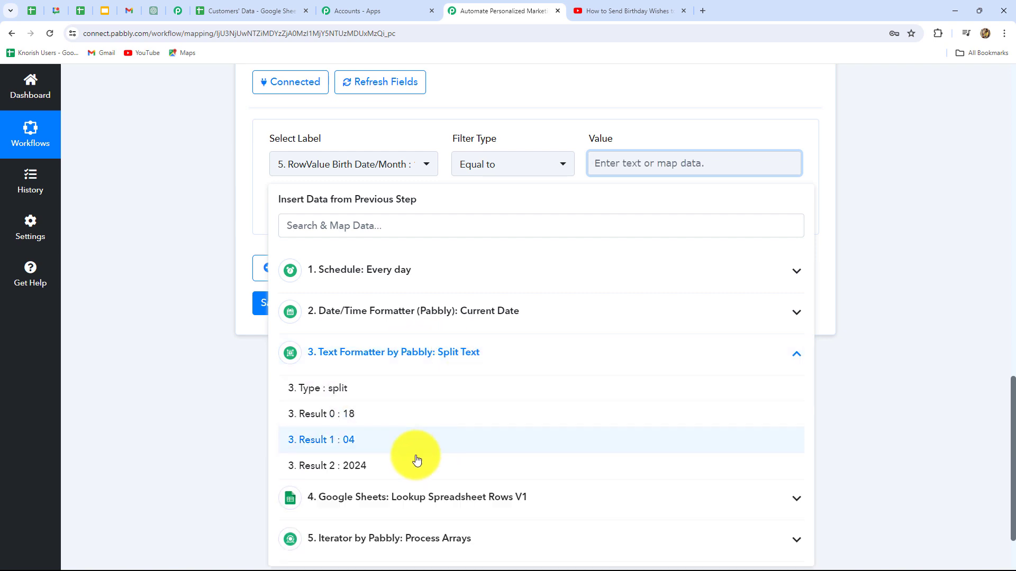
left_click(354, 418)
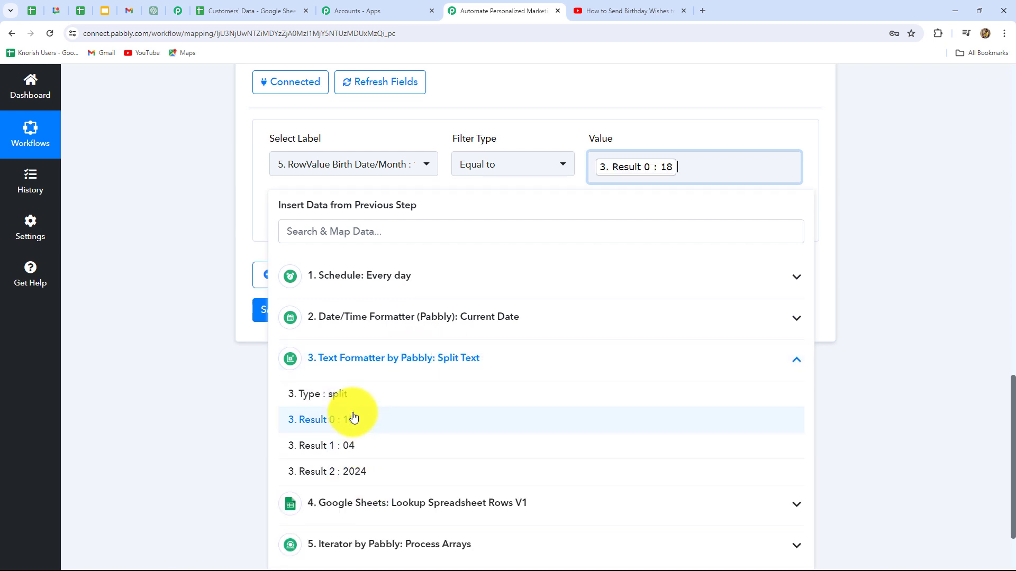
type("-")
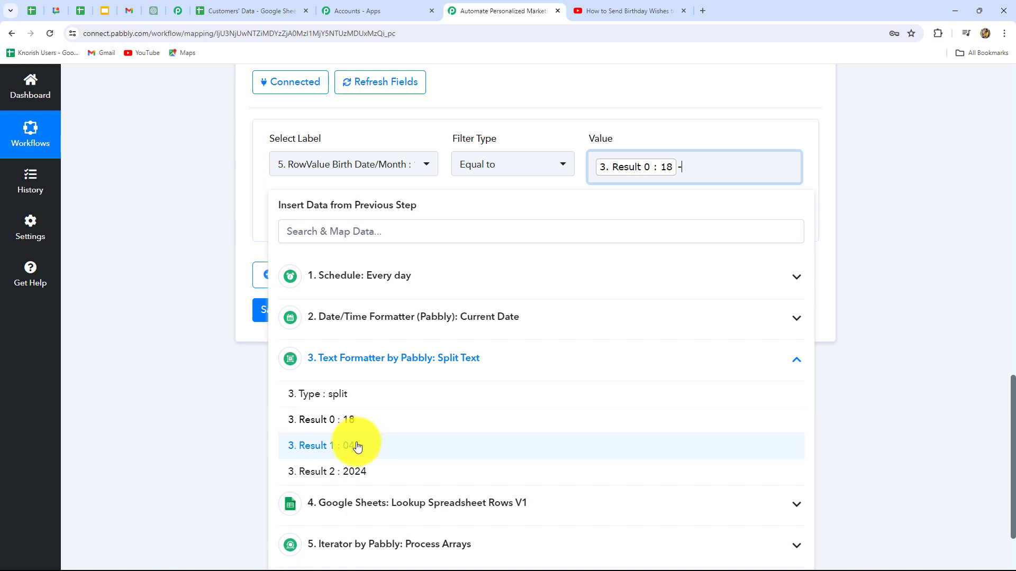
left_click(394, 442)
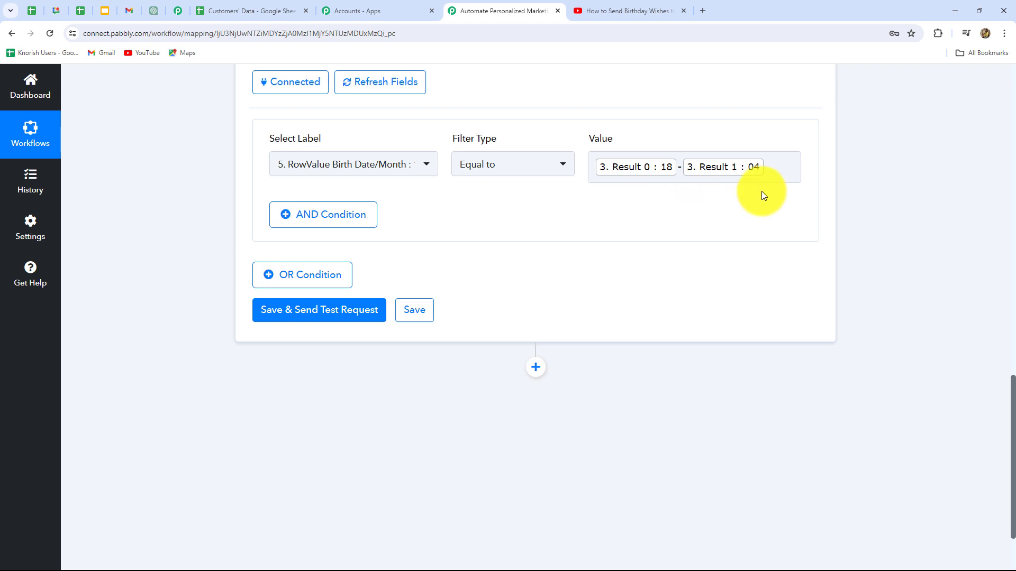
Step: Save and test the birth date filter and review the message in its response
left_click(307, 310)
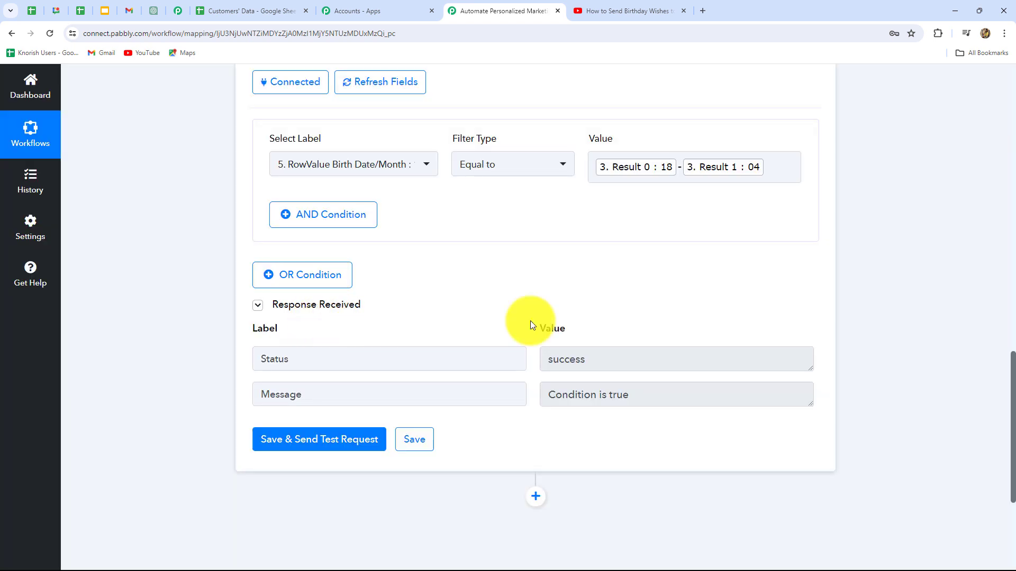
scroll(944, 281, "down", 5)
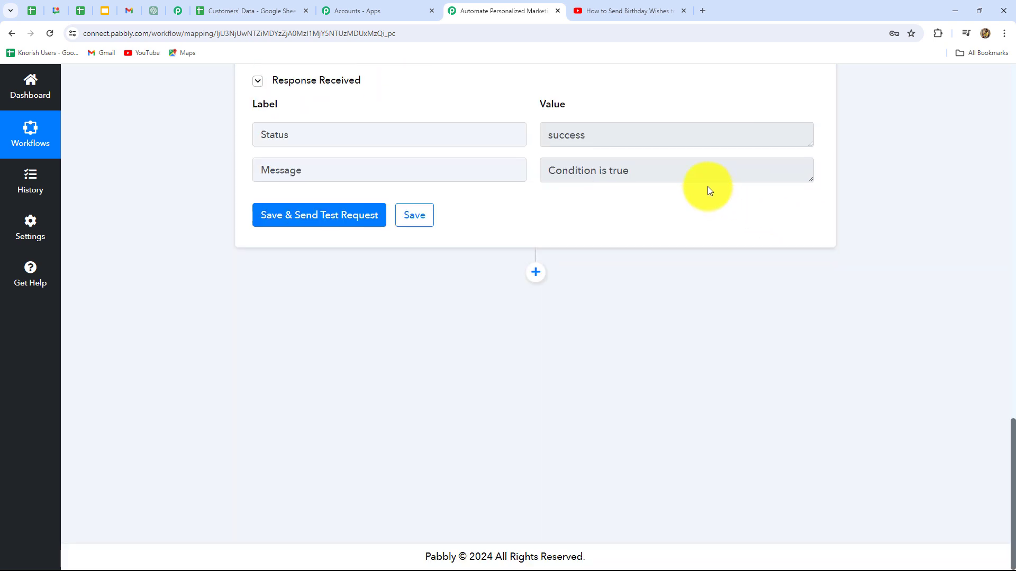
left_click(648, 173)
triple_click(648, 173)
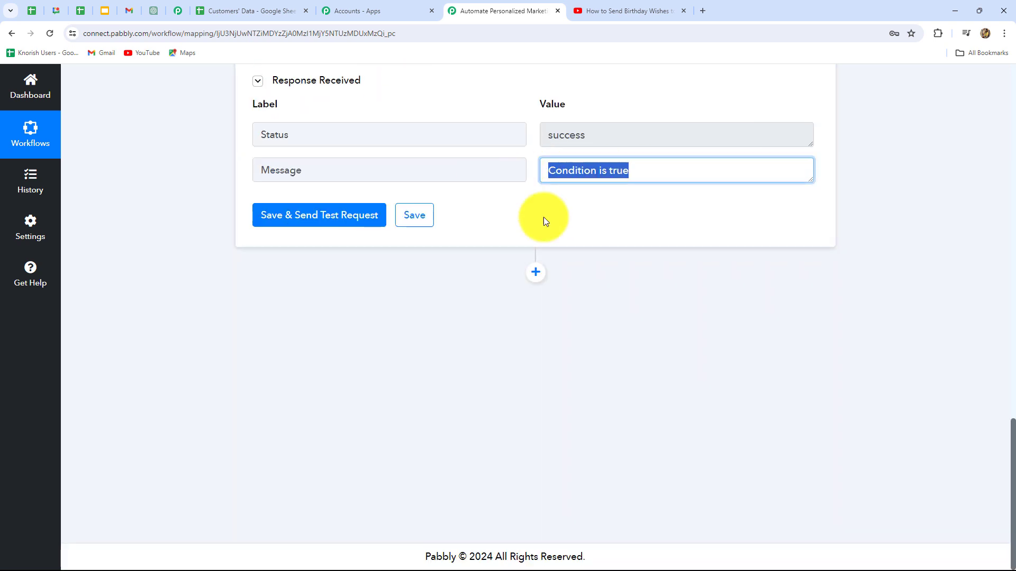
left_click(598, 245)
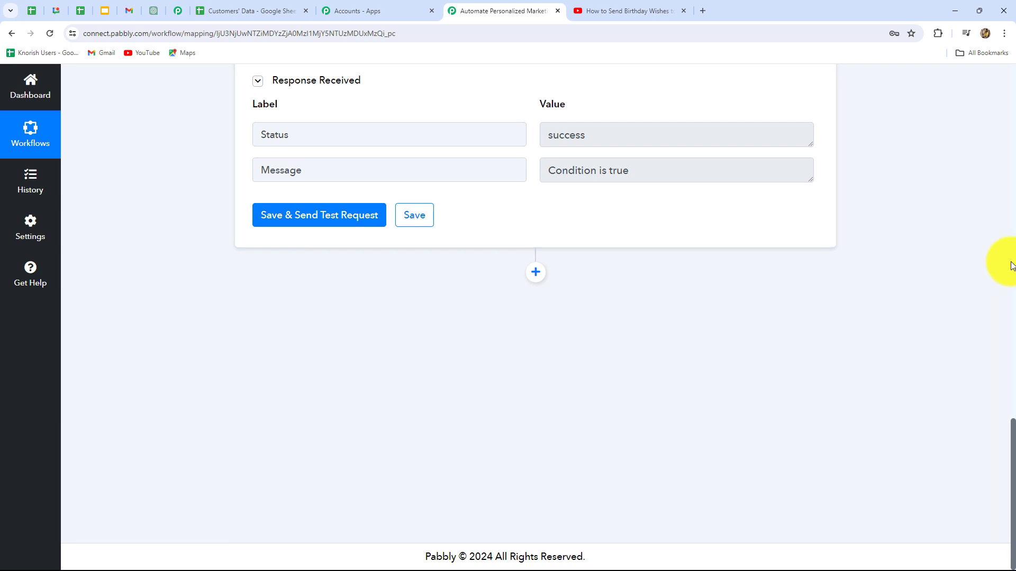
Step: Add a Gmail action after the filter with the Send Email event
left_click(536, 274)
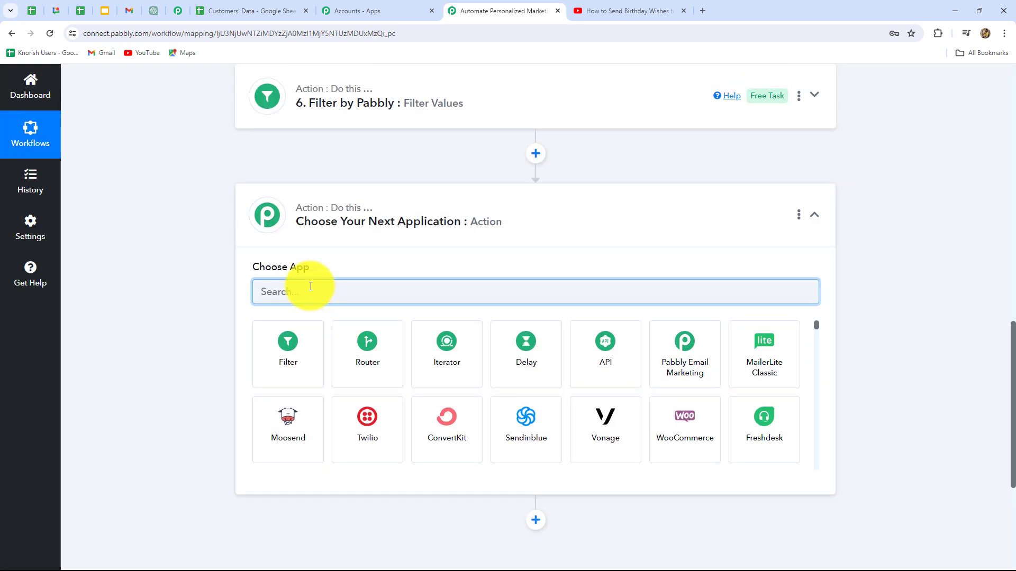
type("Gmai")
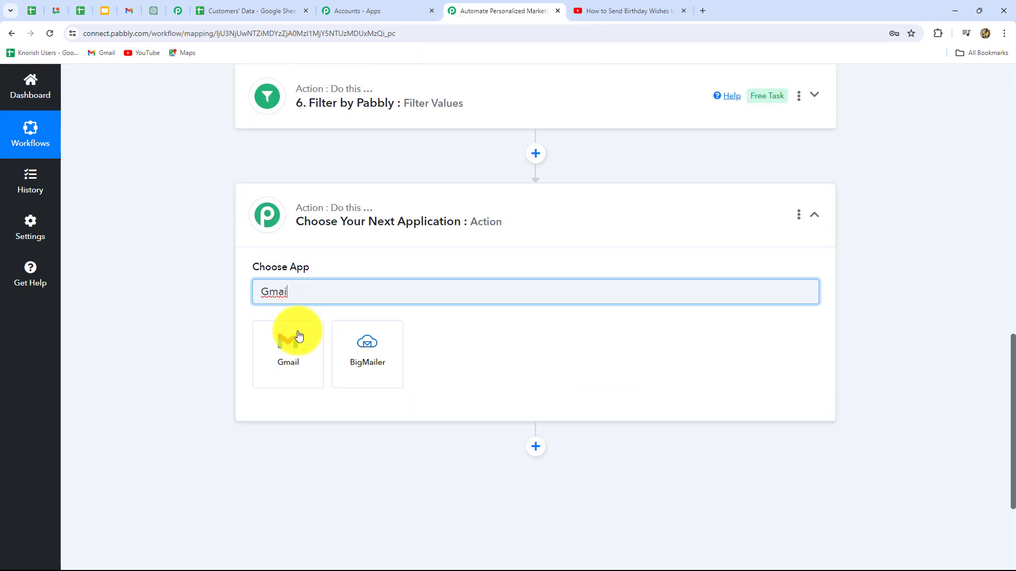
left_click(297, 335)
left_click(298, 347)
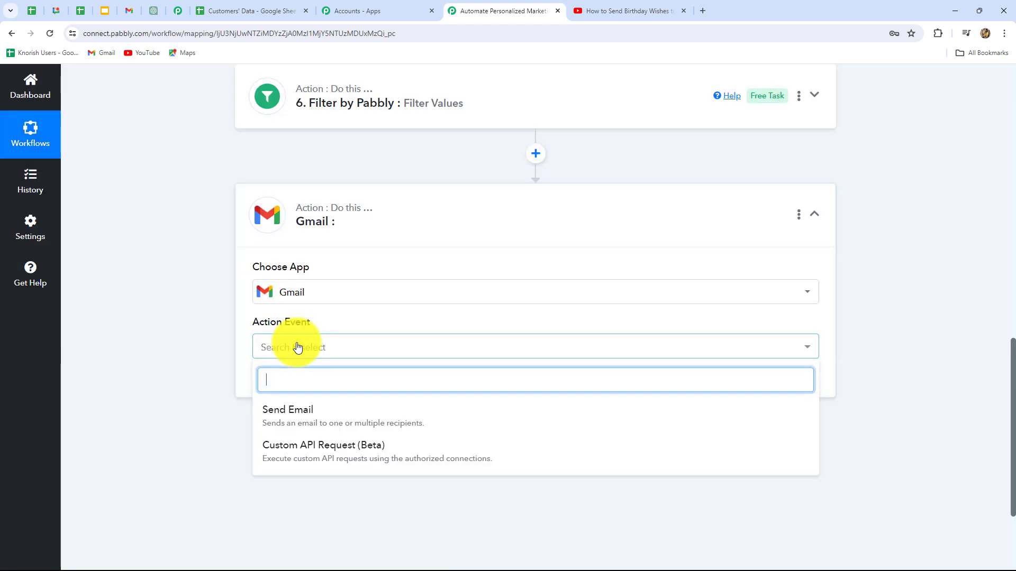
left_click(297, 411)
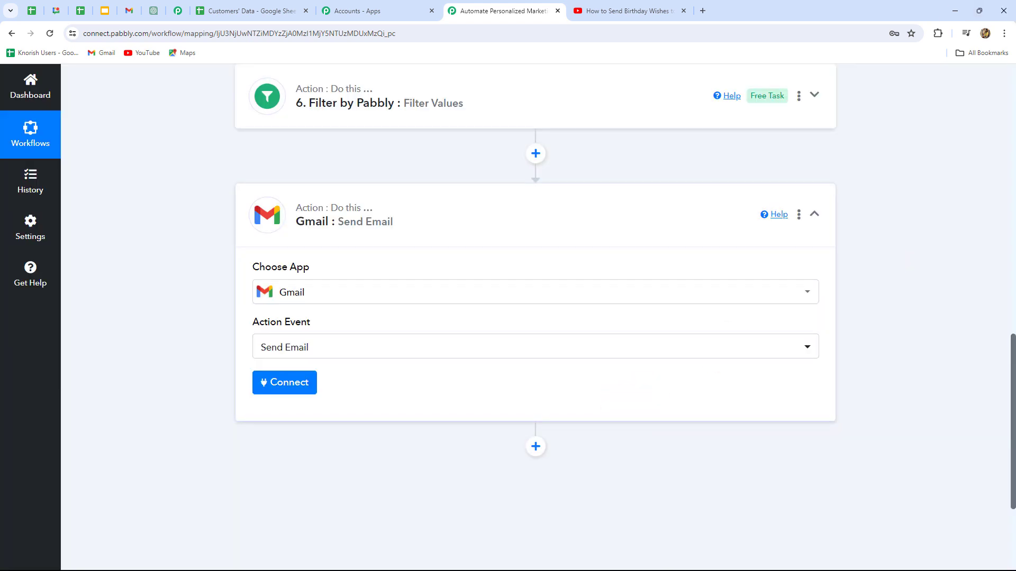
Step: Connect the Gmail action using the existing connection Gmail #31
left_click(268, 383)
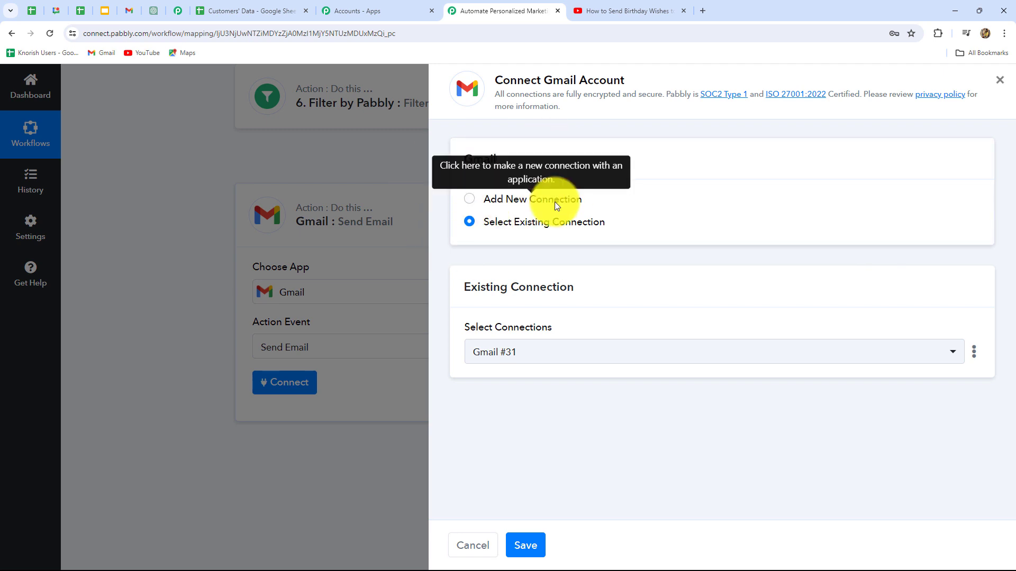
left_click(471, 203)
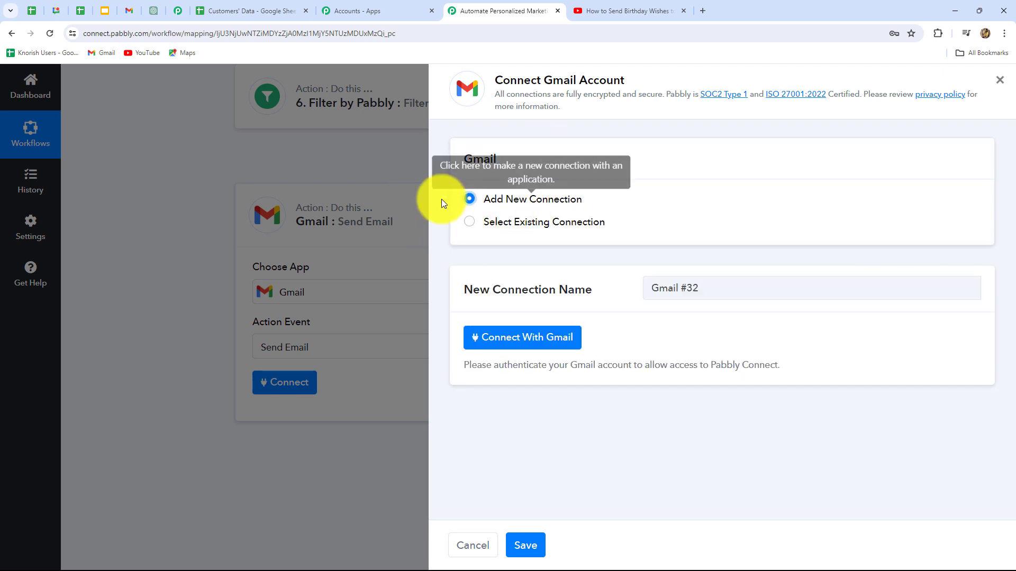
left_click(469, 222)
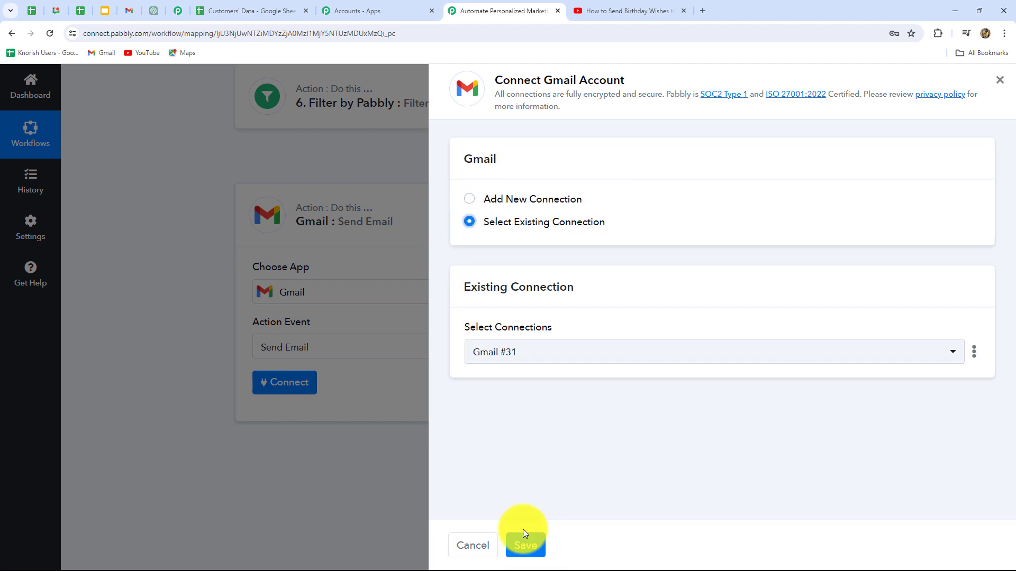
left_click(525, 545)
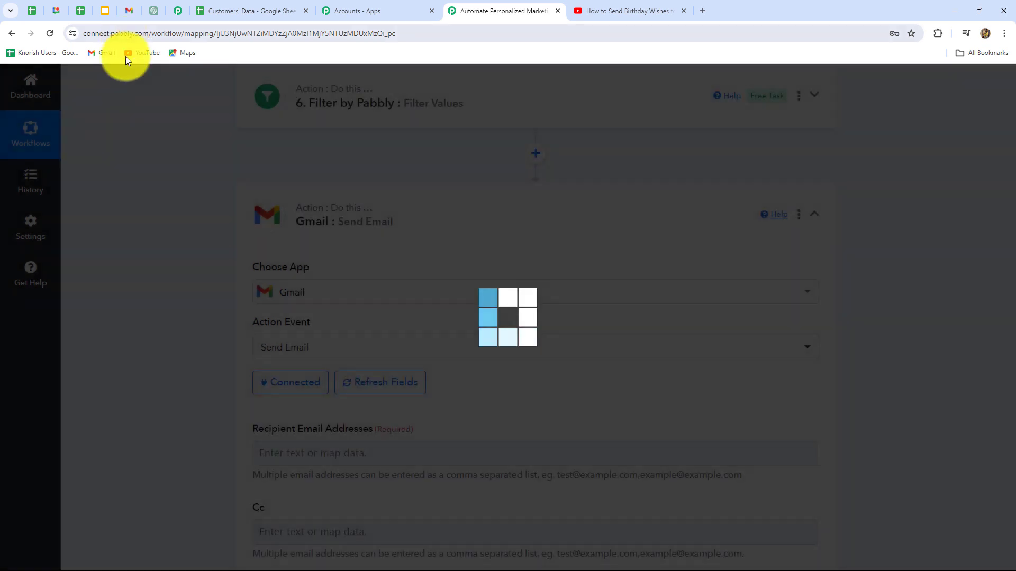
Step: Map the Iterator's 5. RowValue Email to the Gmail action's Recipient Email Addresses and look over the remaining email fields
scroll(157, 256, "down", 3)
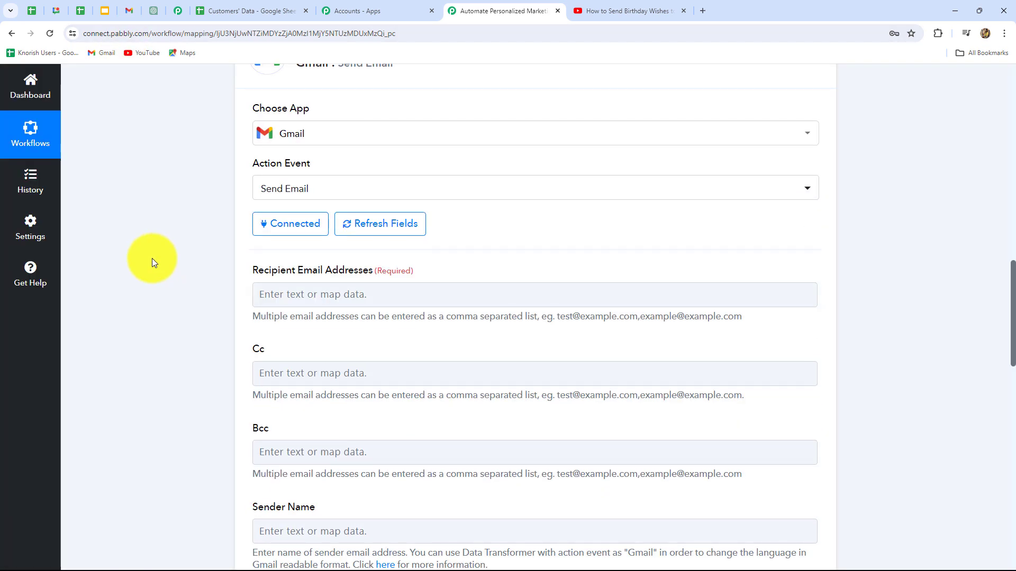
scroll(152, 258, "down", 4)
scroll(151, 258, "up", 2)
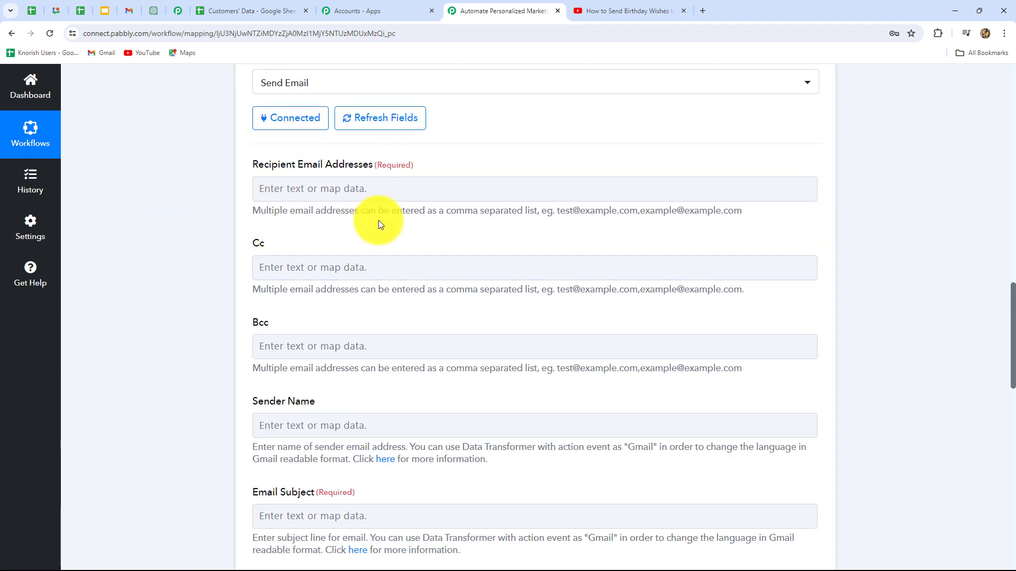
left_click(375, 190)
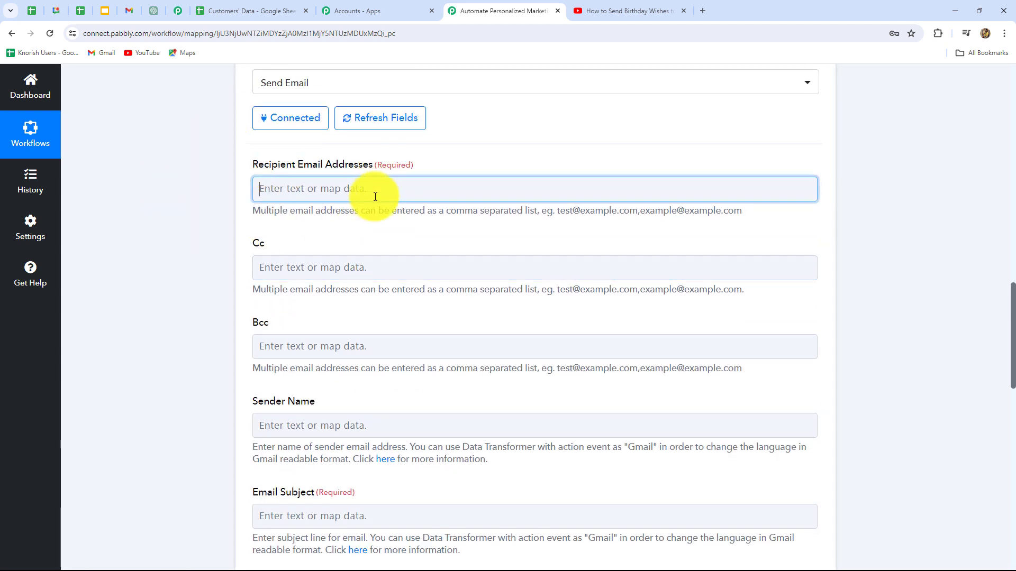
left_click(375, 189)
scroll(365, 269, "down", 3)
left_click(354, 304)
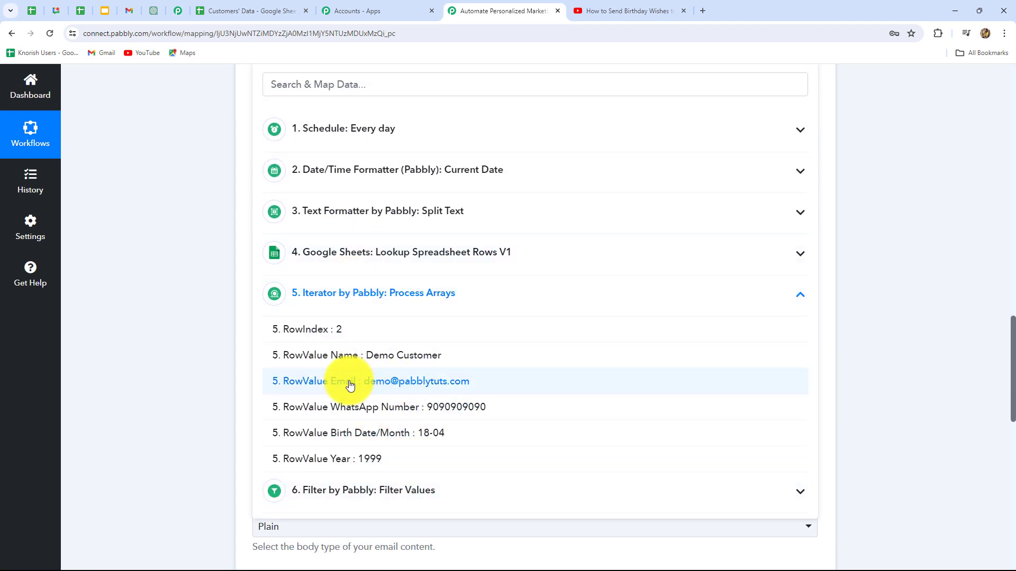
left_click(402, 381)
left_click(879, 303)
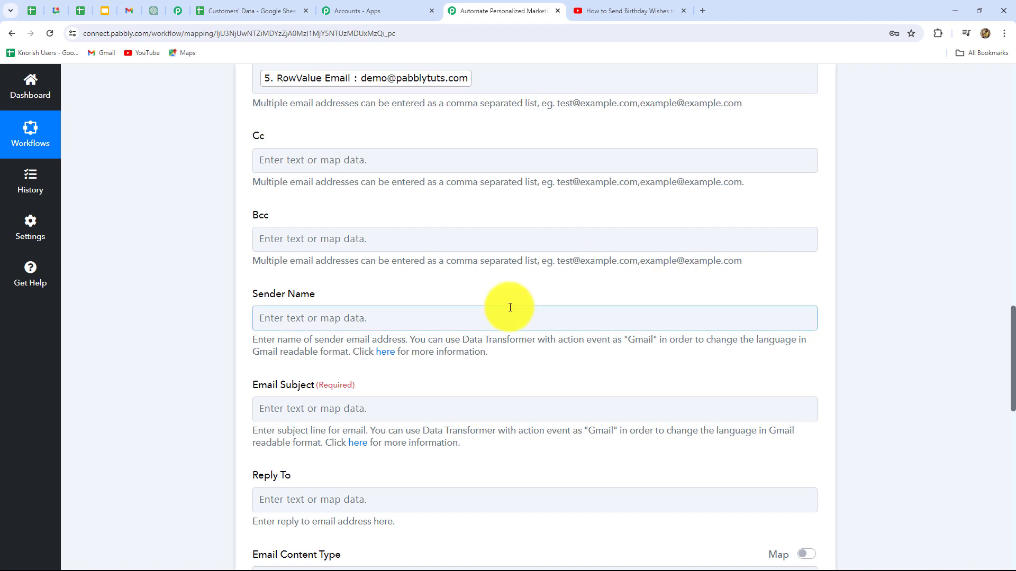
scroll(408, 208, "down", 2)
scroll(374, 222, "up", 3)
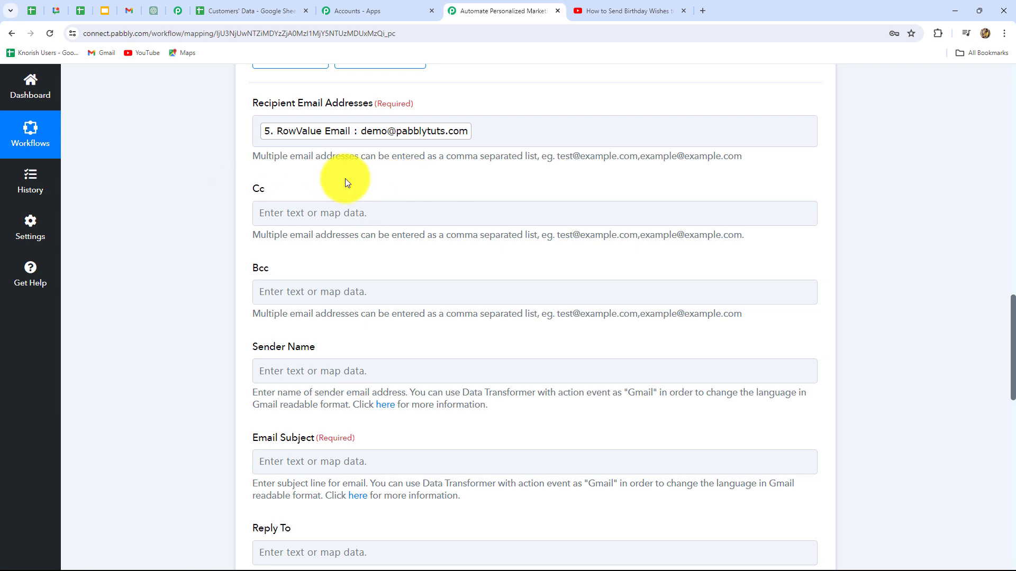
scroll(345, 182, "down", 5)
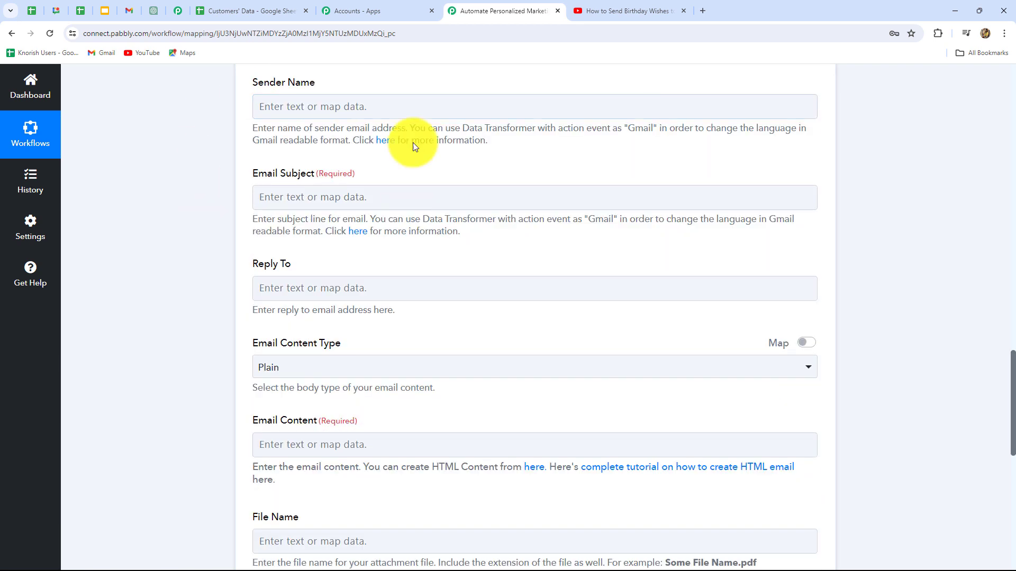
Step: Set the Gmail action's Sender Name to "Divine Glamour"
left_click(374, 101)
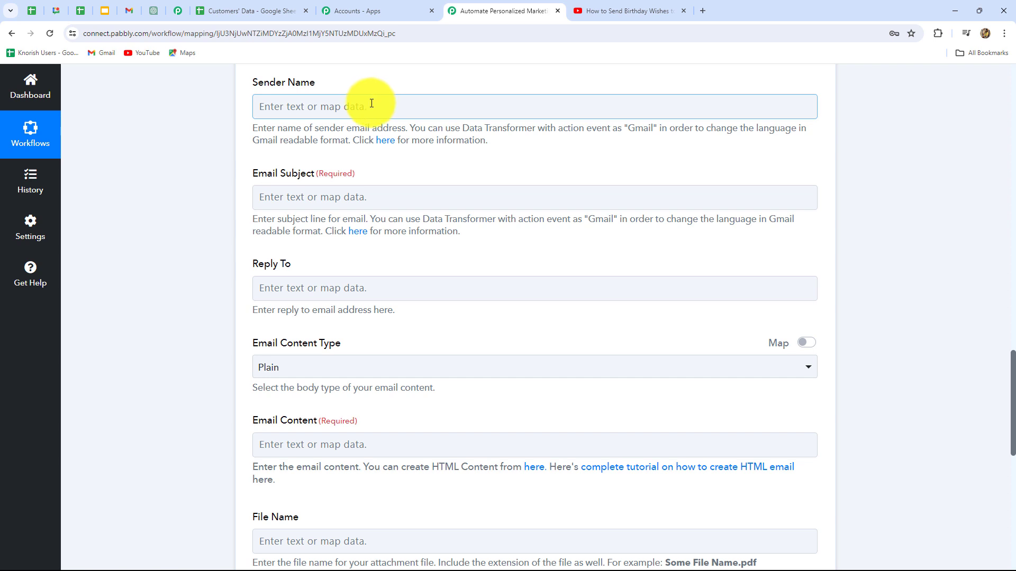
left_click(371, 103)
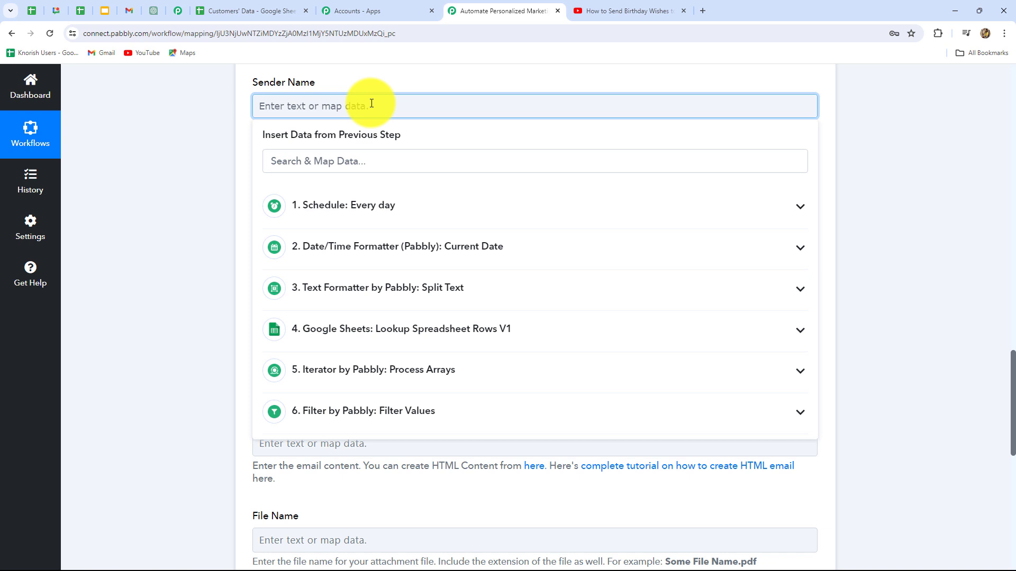
key("Caps_Lock")
type("Divine Glamour")
left_click(211, 175)
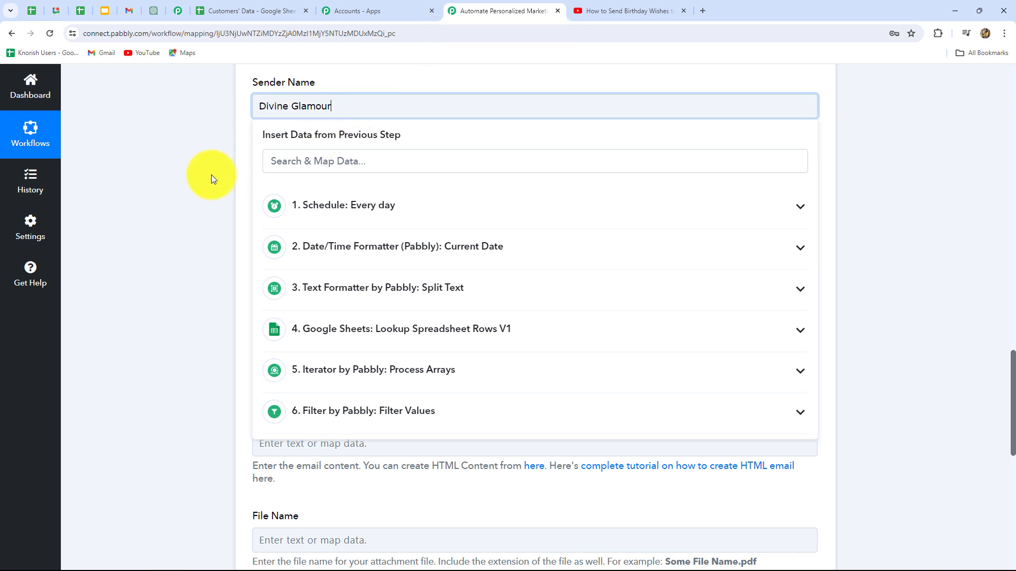
scroll(211, 174, "down", 2)
scroll(206, 164, "up", 2)
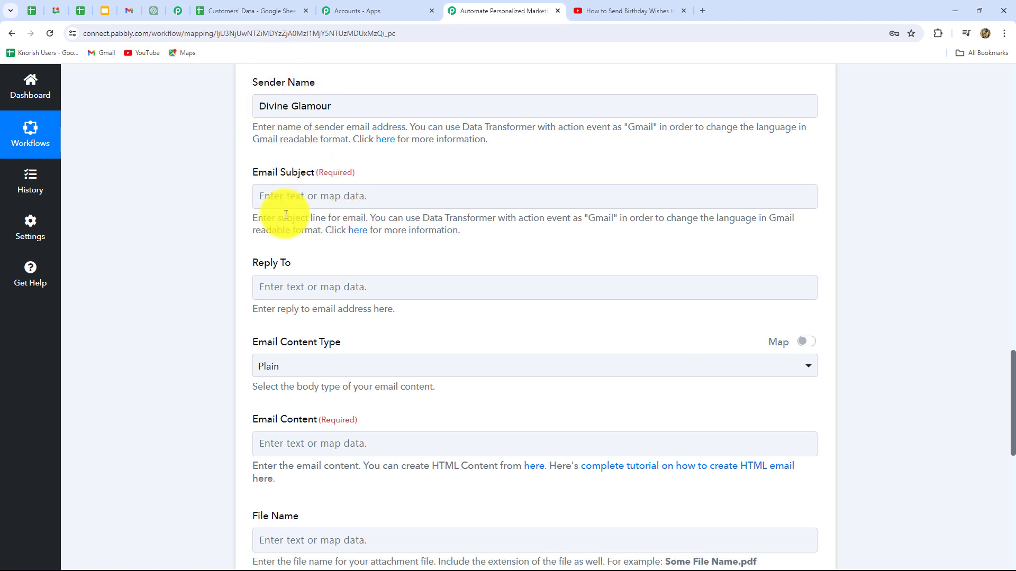
Step: Set the Email Subject to "🎉 Happy Birthday! Enjoy a Special Birthday Discount from Divine Glamour Make-Up Studio 🎁"
left_click(284, 197)
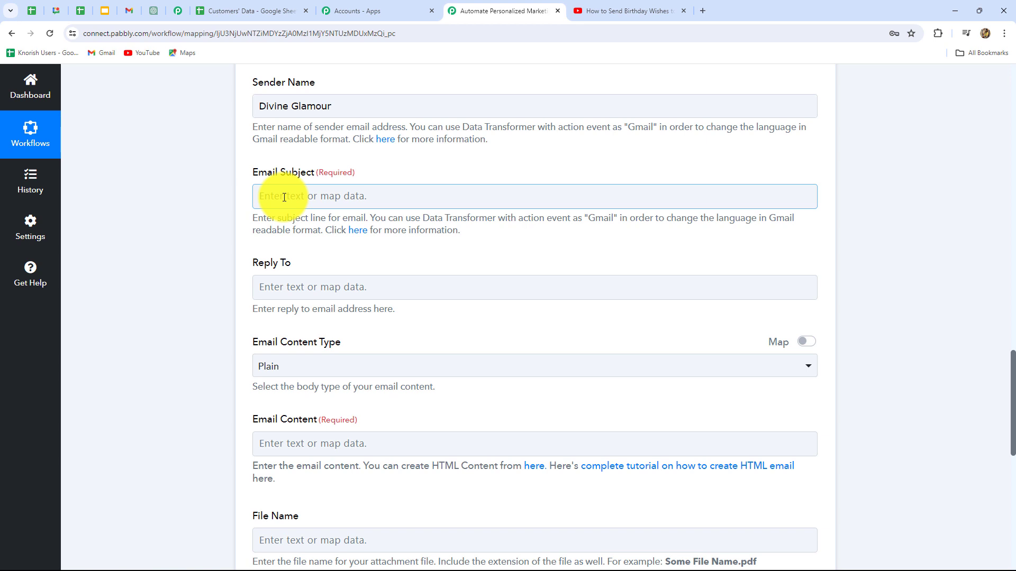
type("🎉 Happy Birthday! Enjoy a Special Birthday Discount from Divine Glamour Make-Up Studio 🎁")
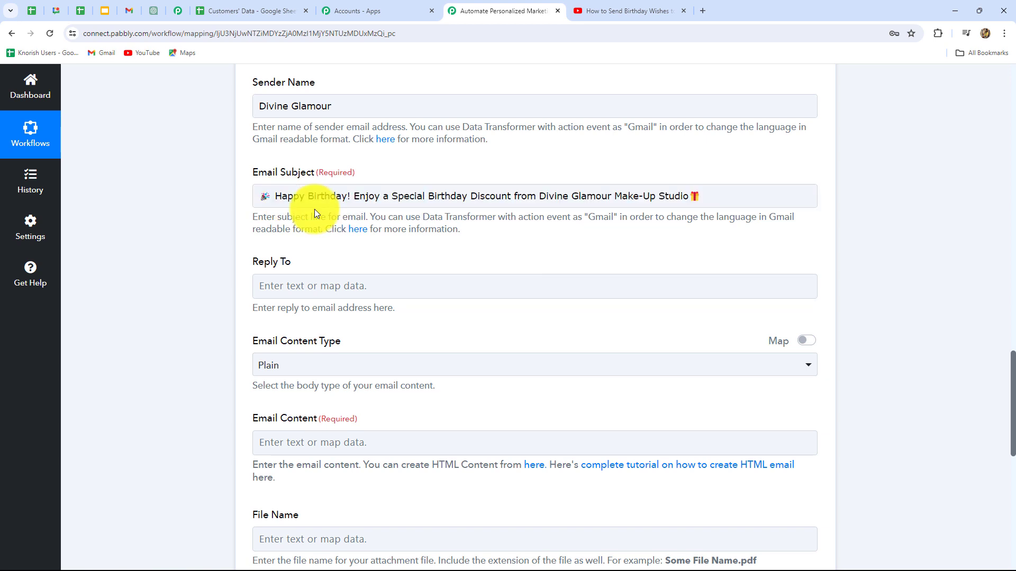
left_click(397, 207)
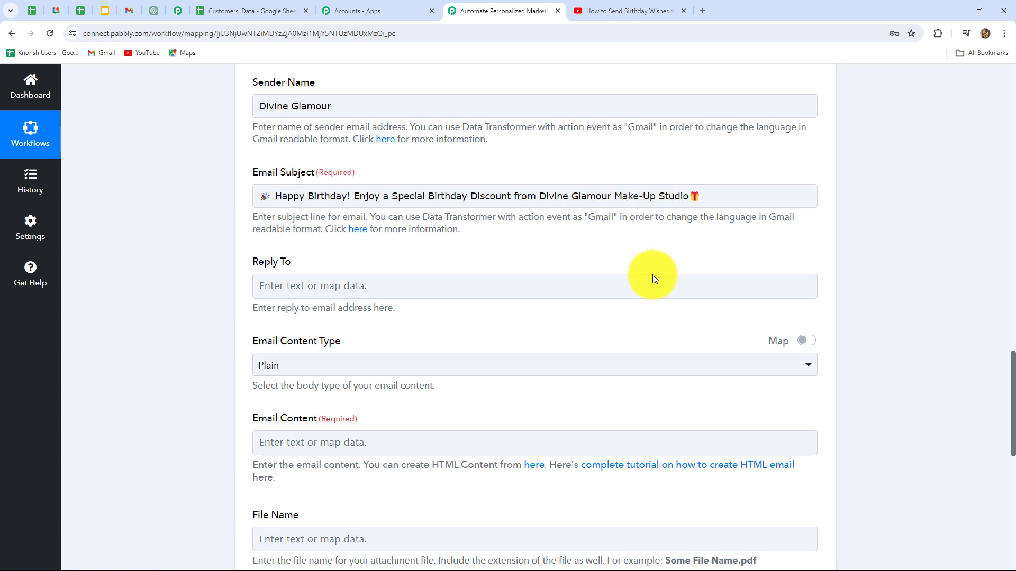
Step: Begin the Email Content with "Dear," followed by the Iterator's mapped 5. RowValue Name
scroll(653, 274, "down", 2)
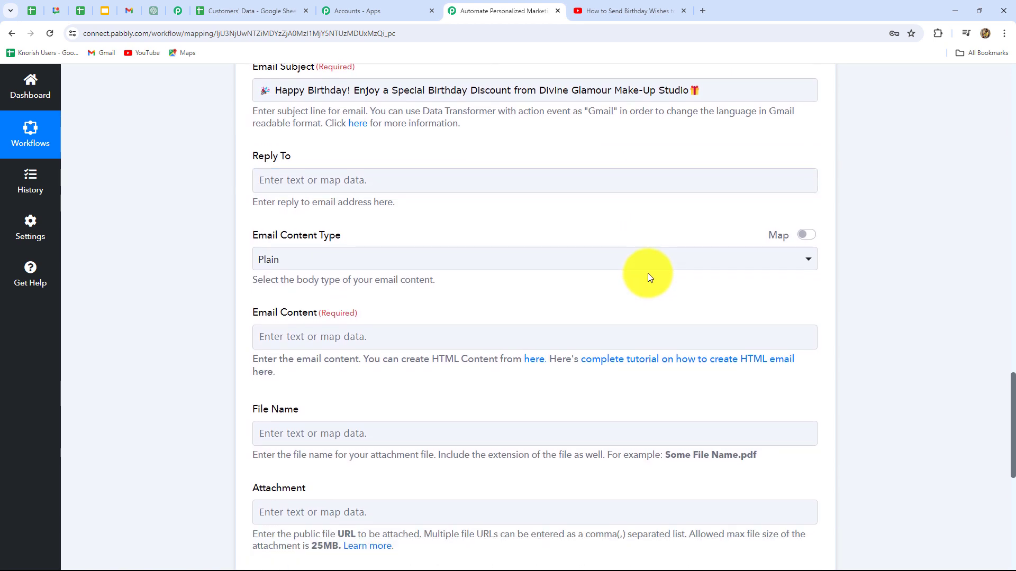
scroll(647, 273, "down", 3)
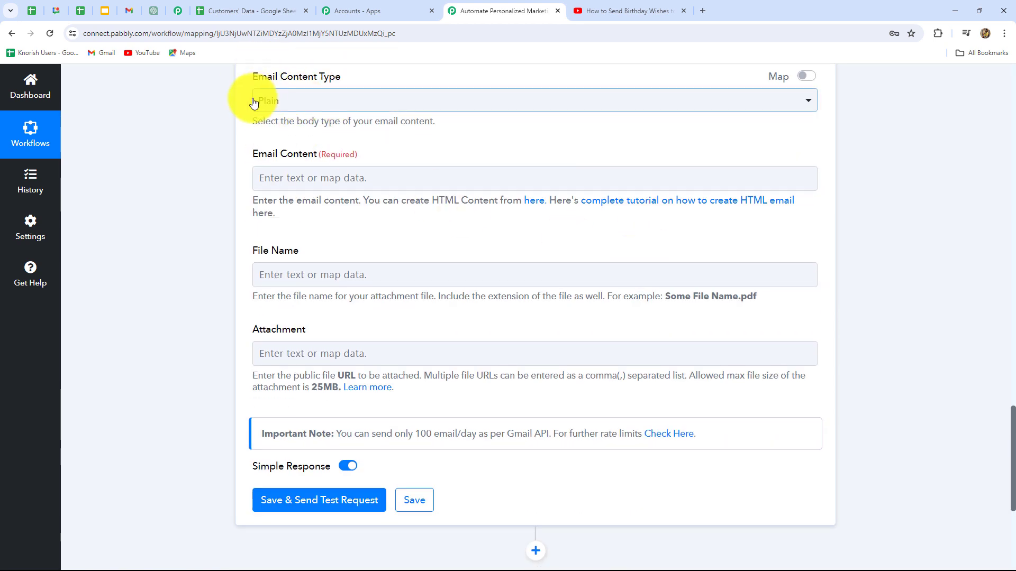
left_click(286, 174)
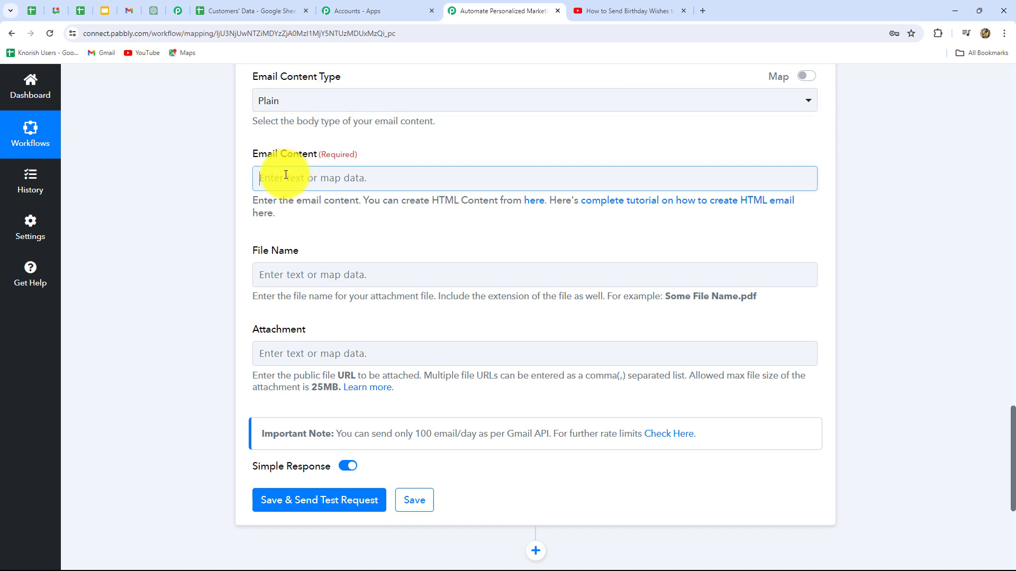
type("Dear,")
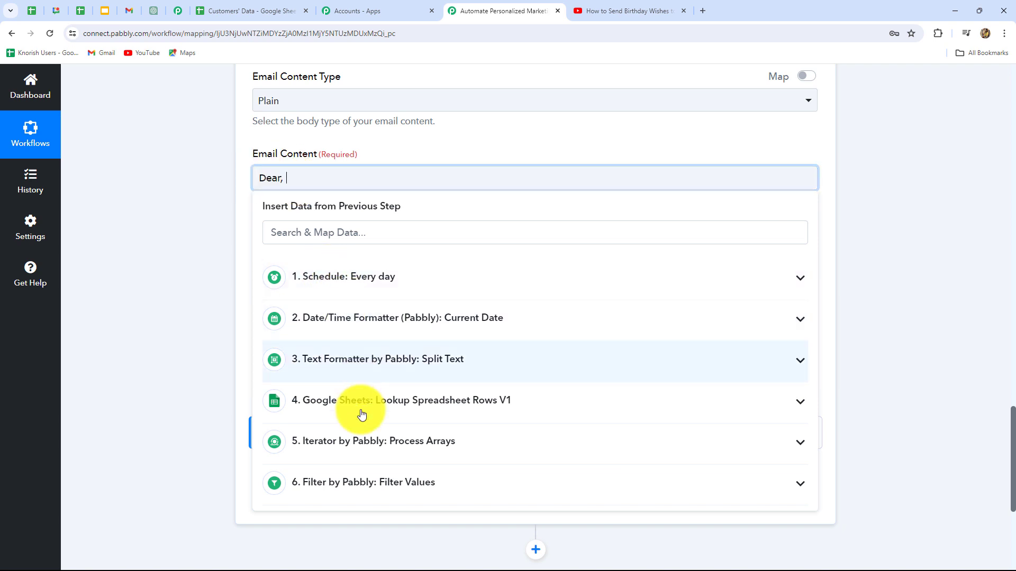
left_click(416, 408)
scroll(388, 534, "down", 1)
left_click(390, 550)
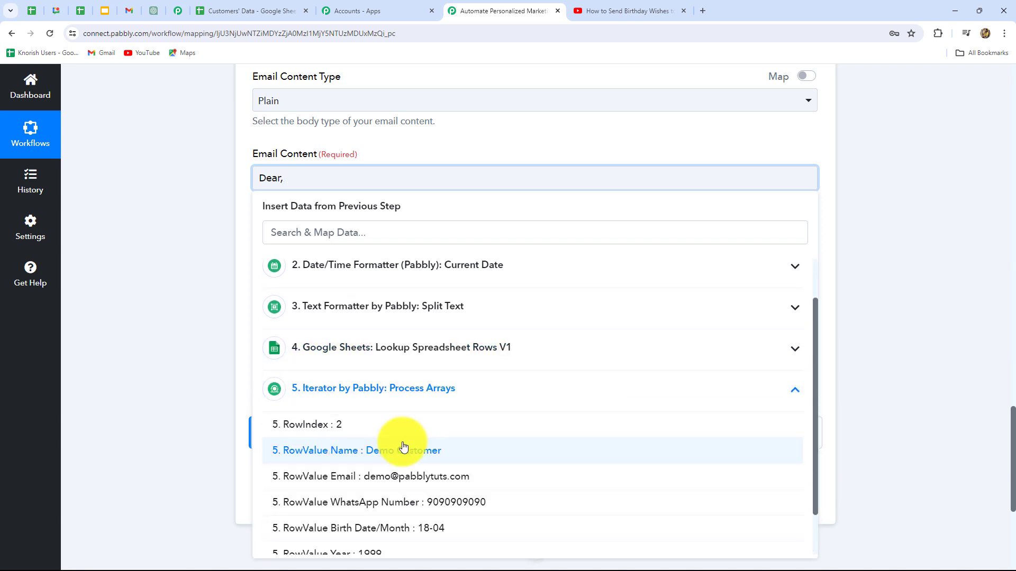
left_click(397, 519)
left_click(876, 356)
left_click(471, 185)
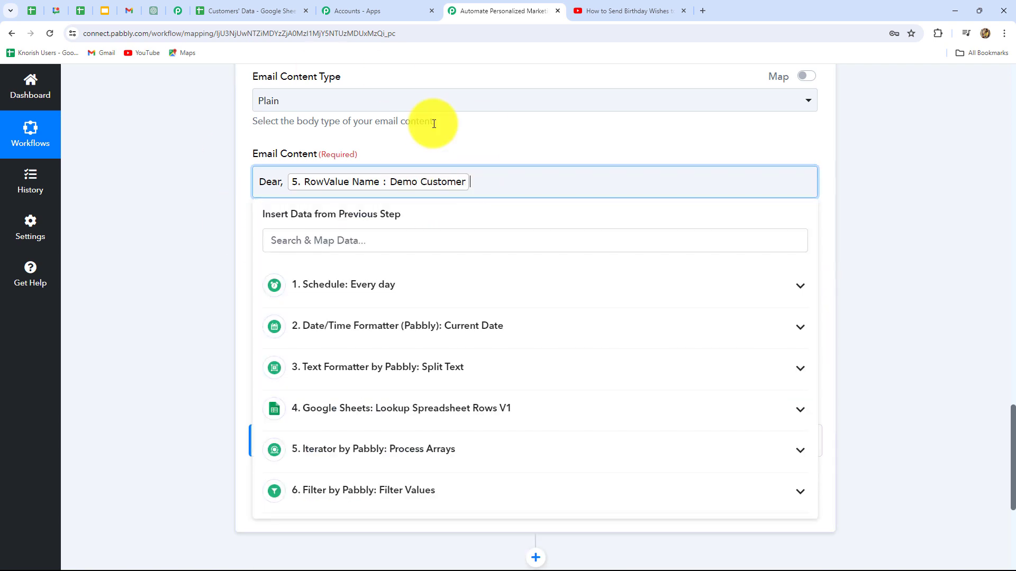
Step: Paste the prepared Happy Birthday message with the 50% discount offer on a new line below the greeting and read it through
key("Return")
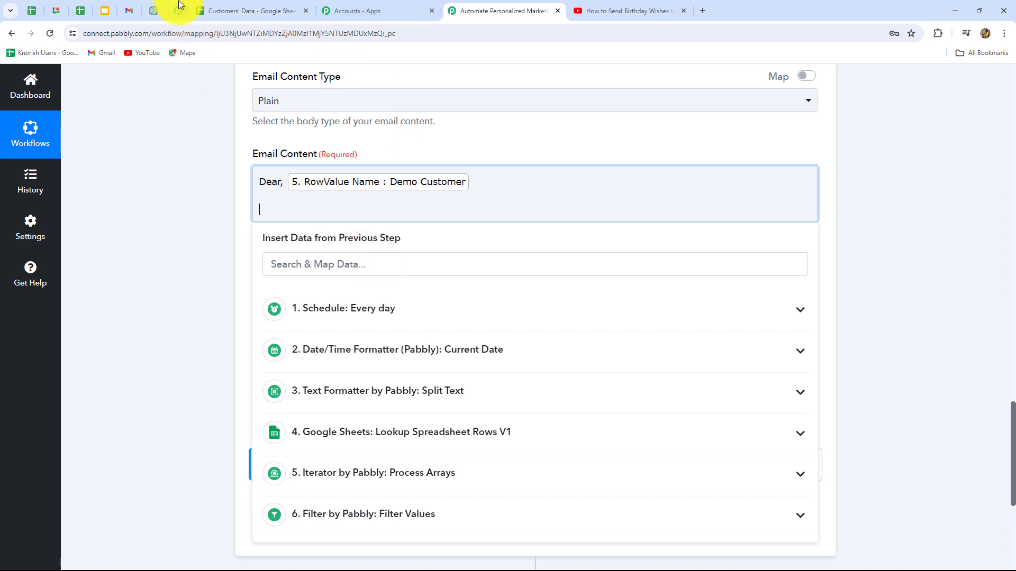
key("ctrl+v")
scroll(457, 206, "up", 1)
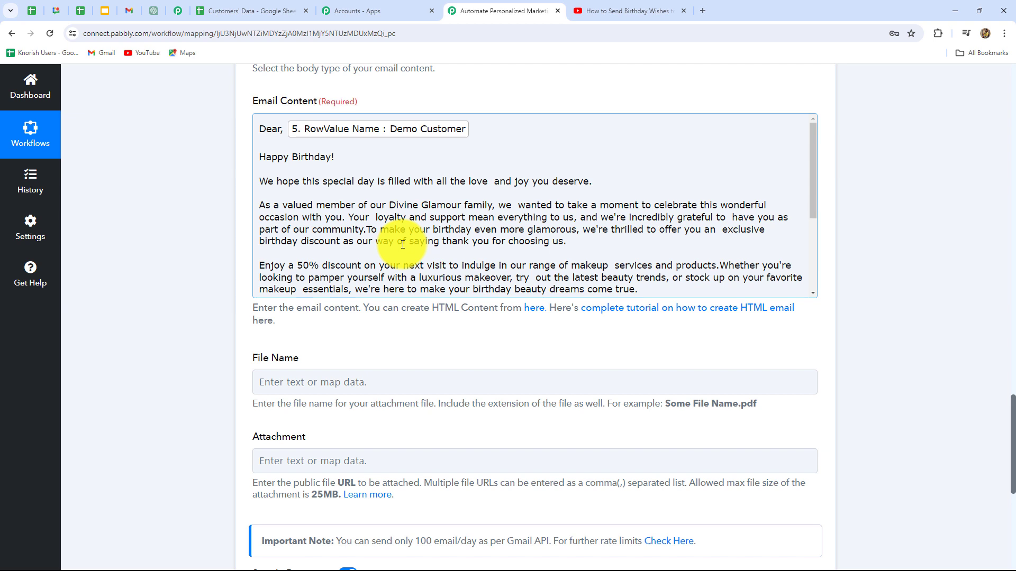
scroll(402, 244, "down", 1)
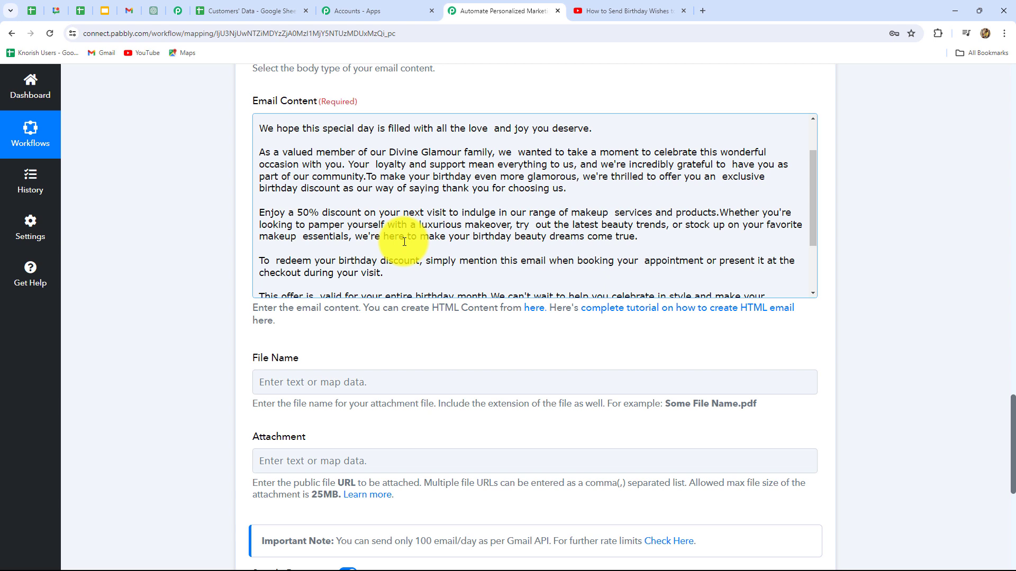
scroll(439, 250, "down", 2)
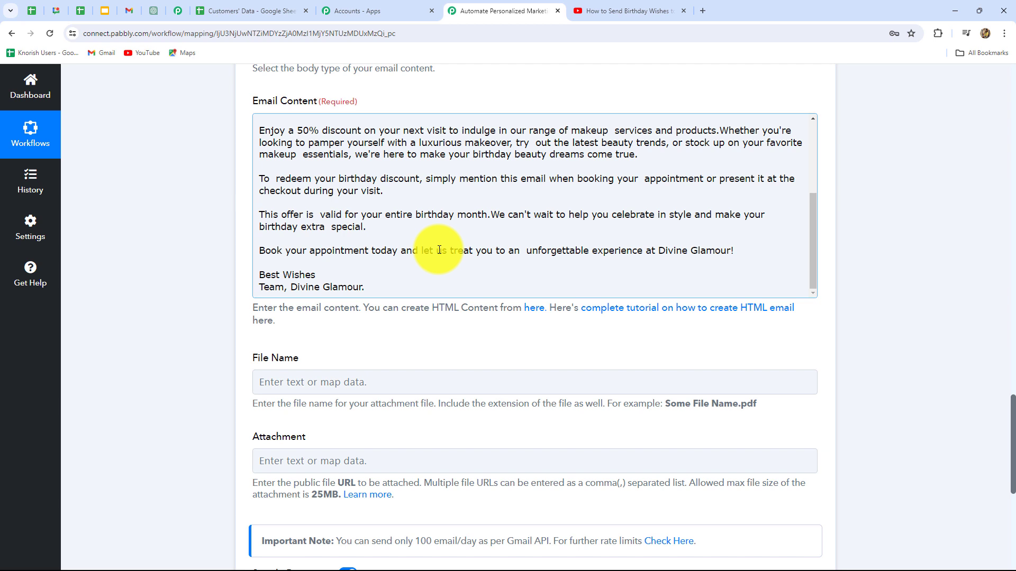
Step: Put "Divine Glamour." on its own line below "Team," in the message's sign-off and look over the text
left_click(291, 287)
key("Return")
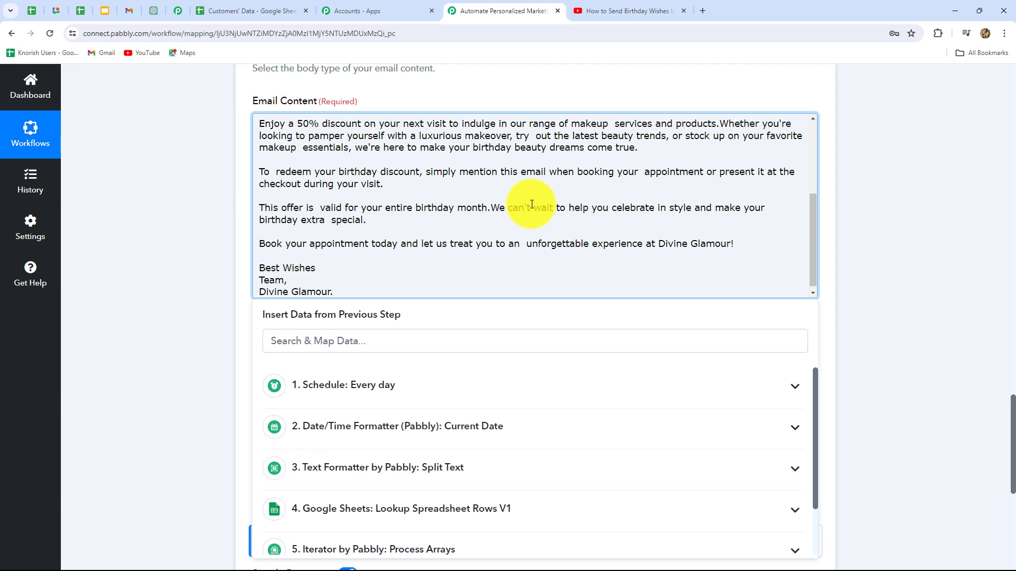
scroll(464, 221, "up", 2)
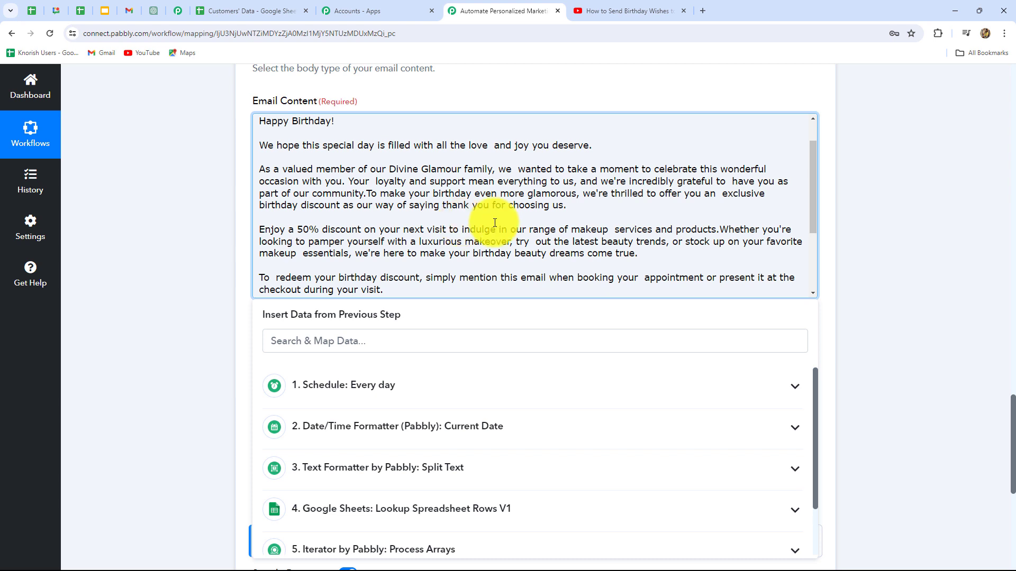
left_click(903, 203)
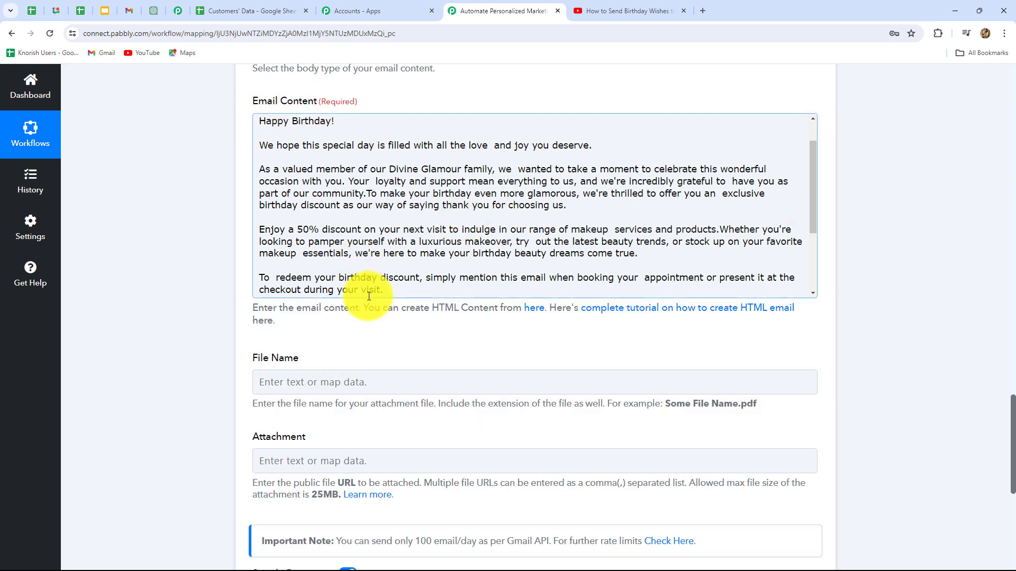
Step: Save the Gmail action, send a test request and look over the response received
scroll(349, 317, "down", 5)
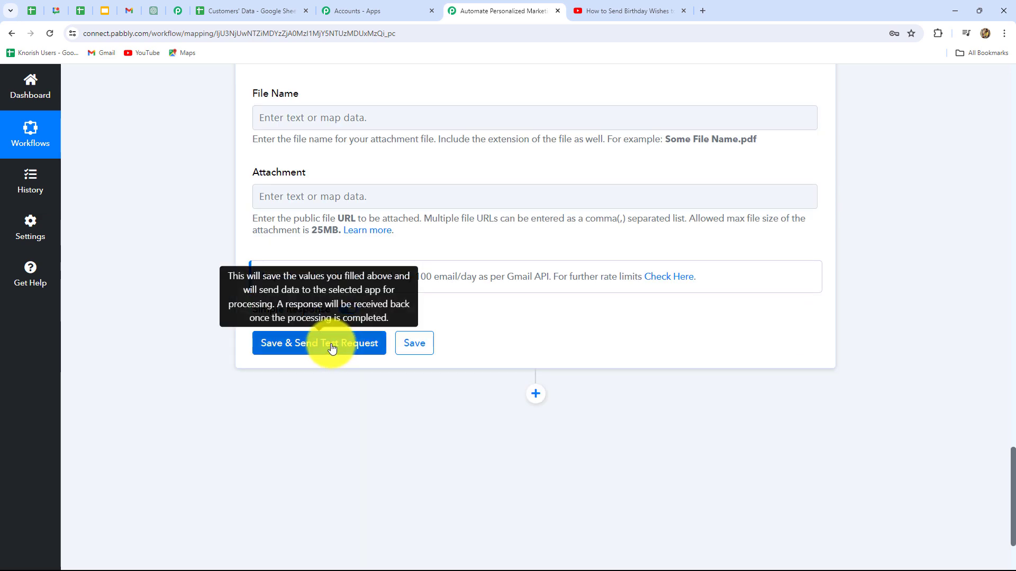
left_click(331, 348)
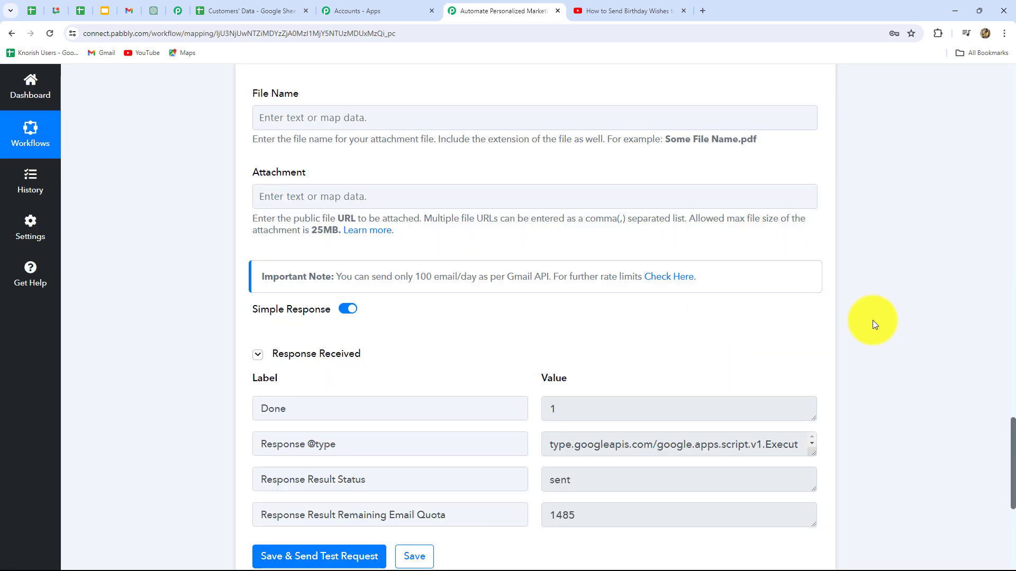
scroll(872, 320, "down", 4)
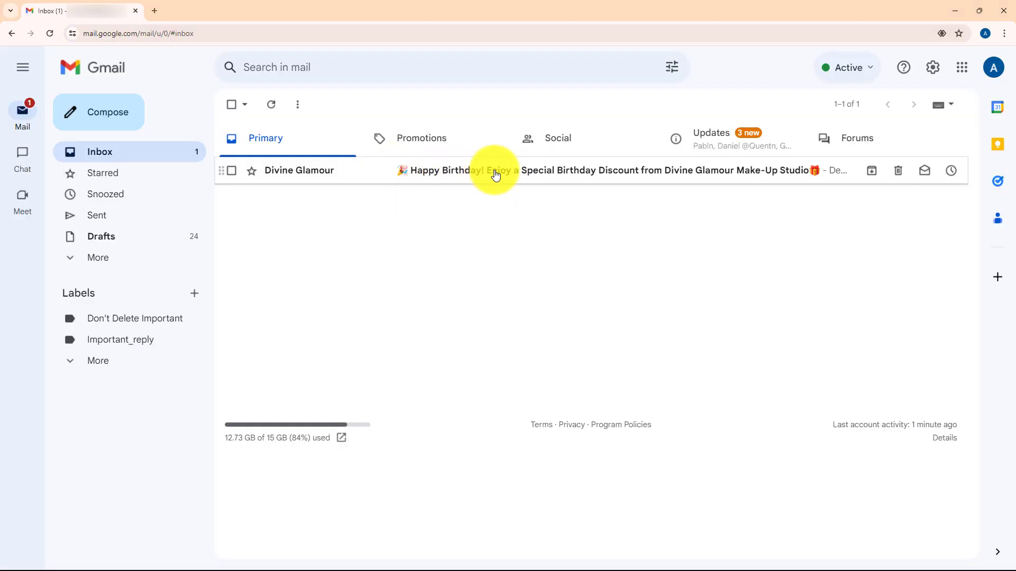
Step: Switch to the recipient's Gmail inbox, open the birthday discount email from Divine Glamour and read it through
left_click(495, 171)
scroll(510, 249, "down", 3)
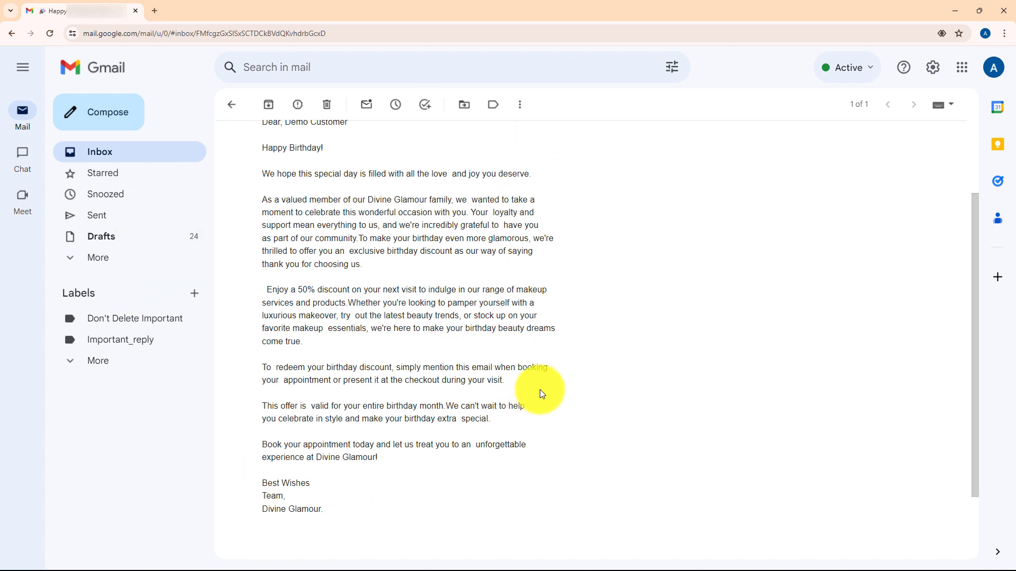
scroll(814, 330, "up", 3)
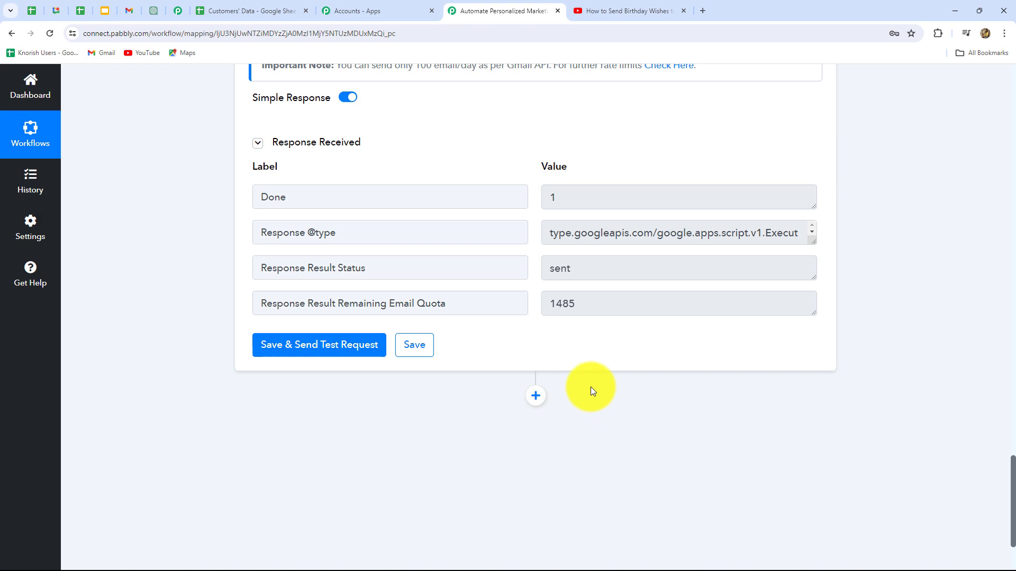
Step: Back in Pabbly Connect, collapse the Gmail action and review the whole workflow from the Schedule trigger to the Send Email action
scroll(890, 307, "up", 15)
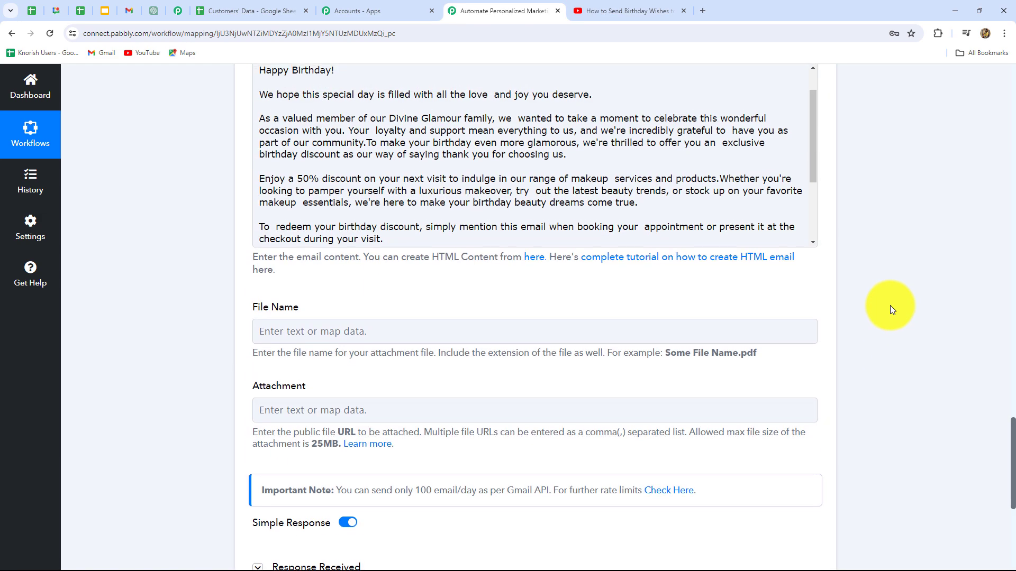
scroll(890, 305, "up", 20)
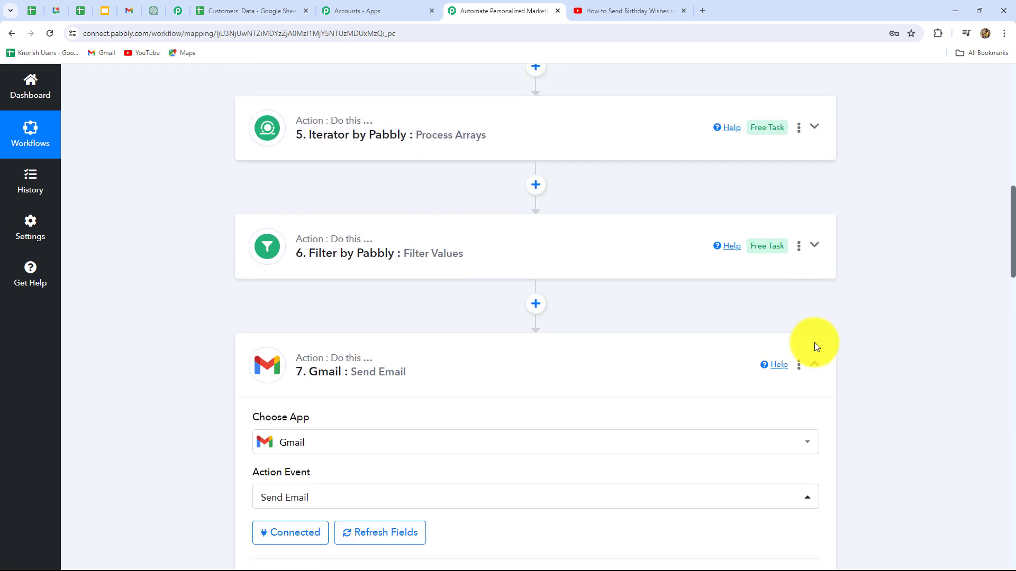
scroll(969, 322, "up", 3)
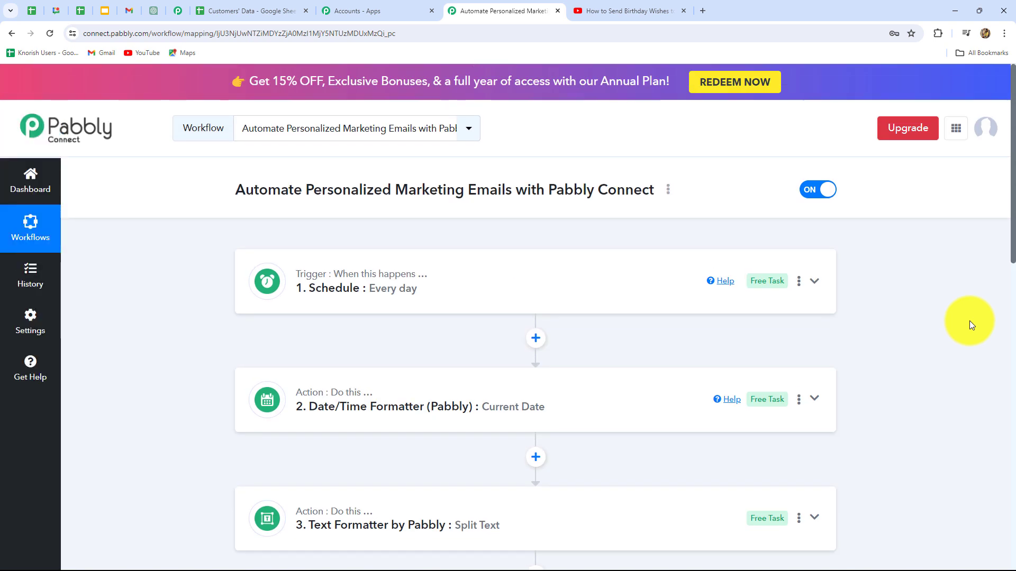
scroll(969, 321, "down", 1)
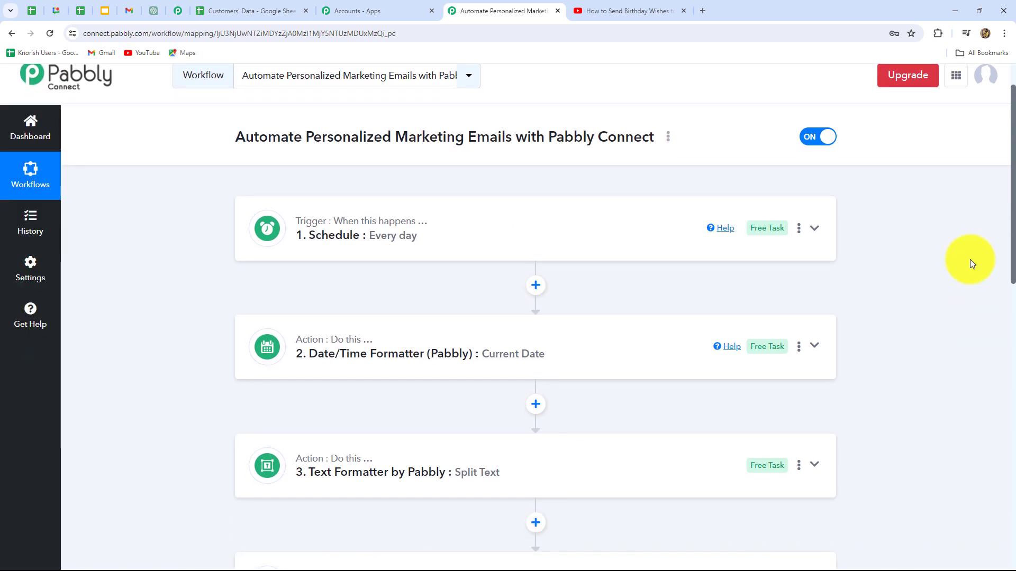
scroll(907, 244, "down", 1)
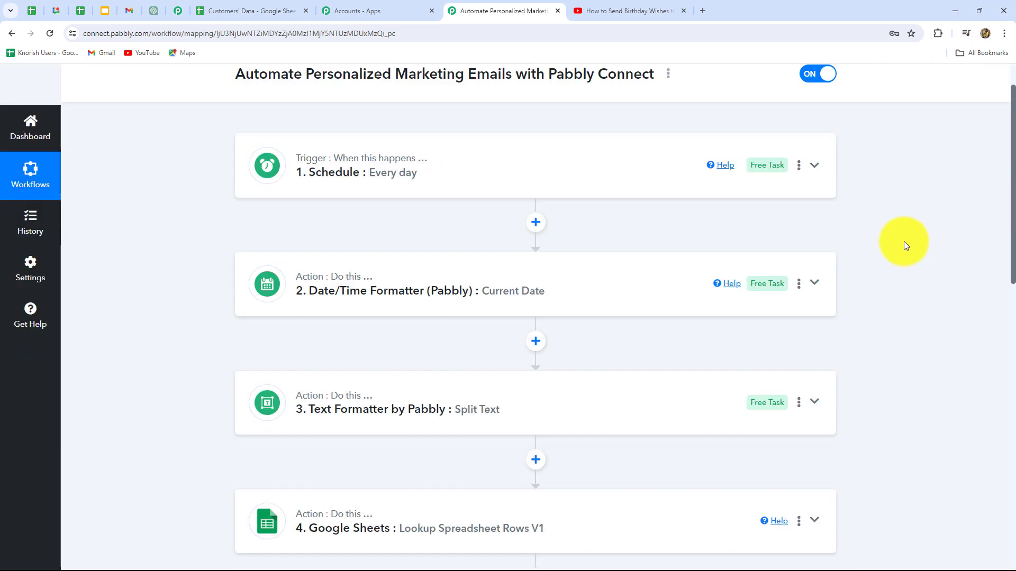
scroll(897, 246, "down", 2)
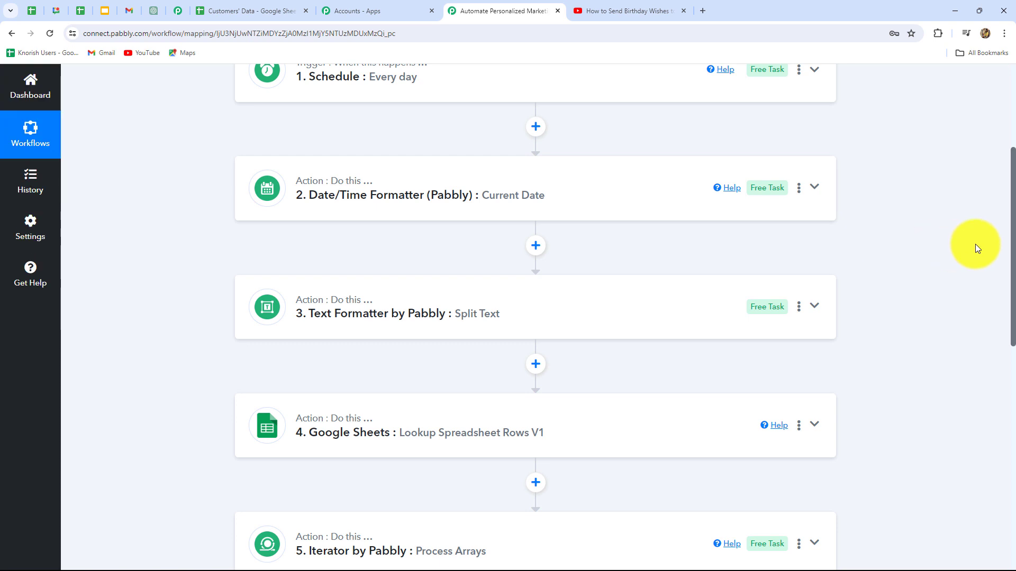
scroll(975, 244, "down", 3)
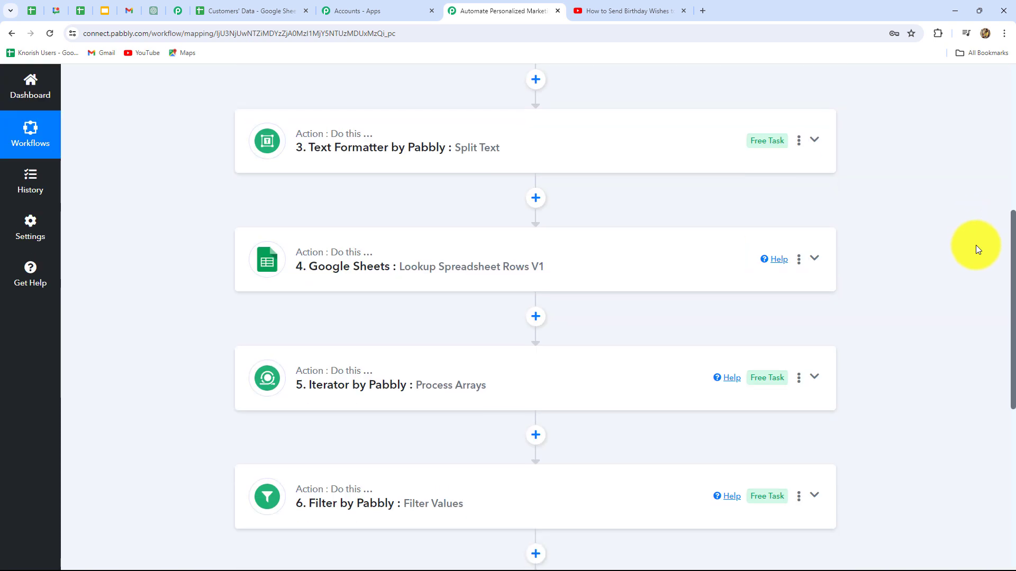
scroll(976, 246, "down", 4)
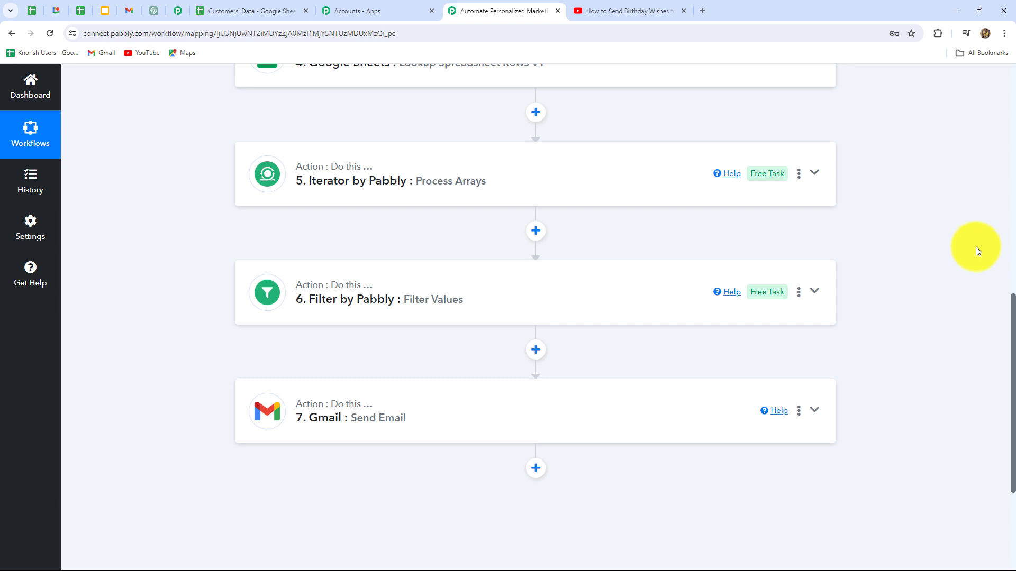
scroll(982, 252, "up", 11)
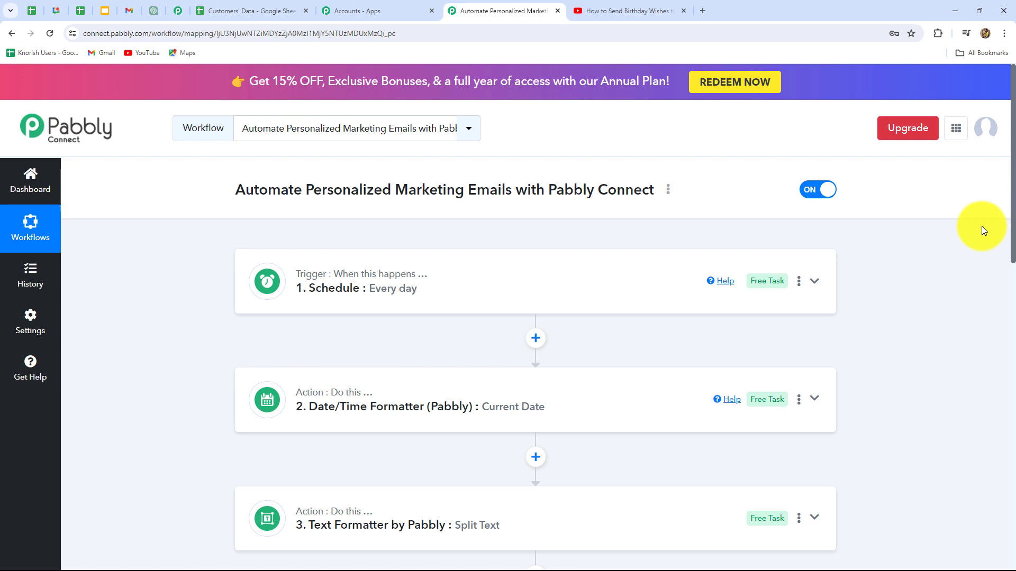
scroll(968, 212, "down", 2)
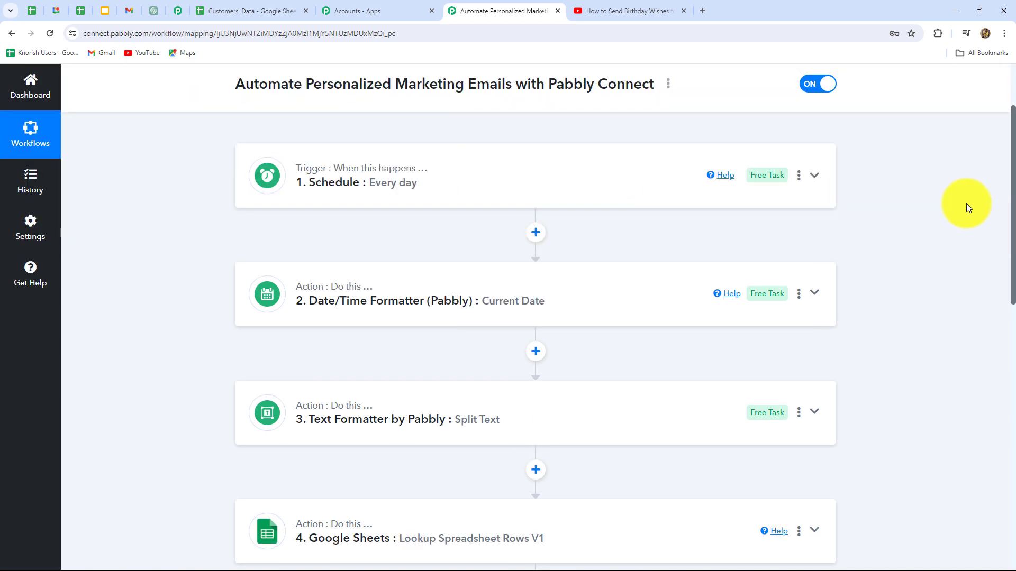
Step: Recheck the order of the seven workflow steps, including the date and text formatters, Google Sheets lookup, Iterator, Filter and Gmail actions
scroll(904, 172, "down", 9)
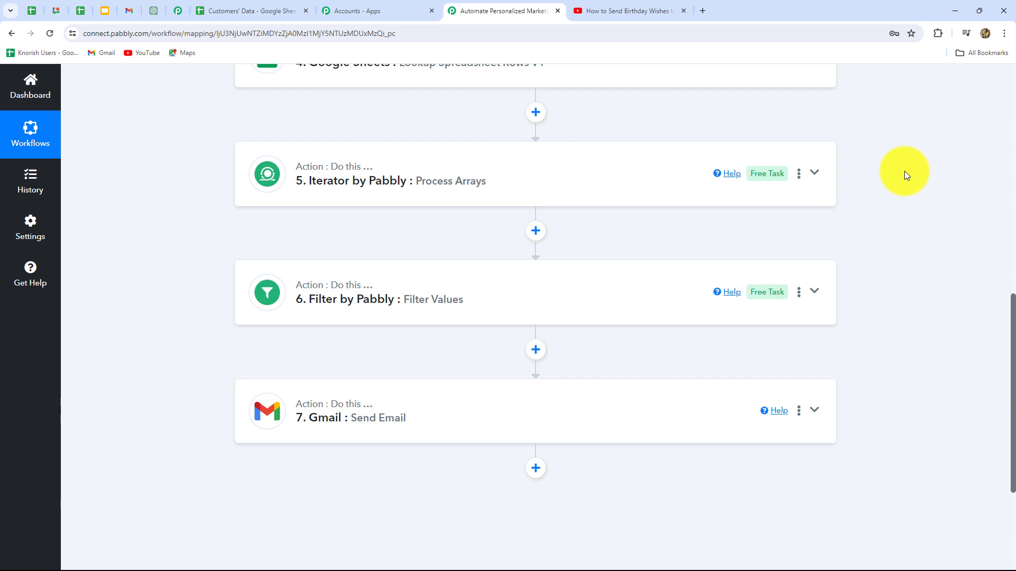
scroll(428, 189, "up", 2)
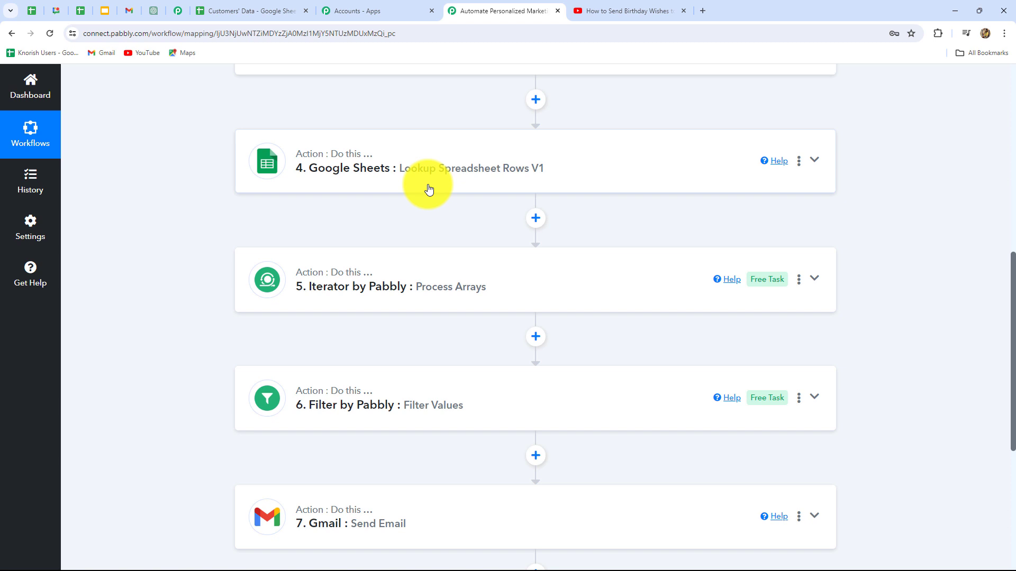
scroll(954, 298, "up", 9)
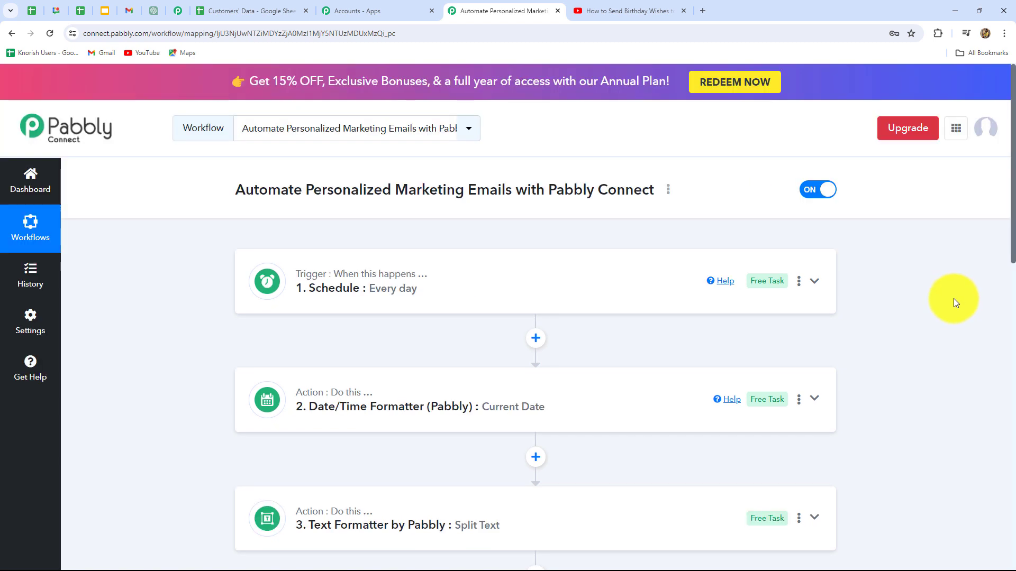
scroll(954, 298, "down", 4)
scroll(953, 298, "up", 4)
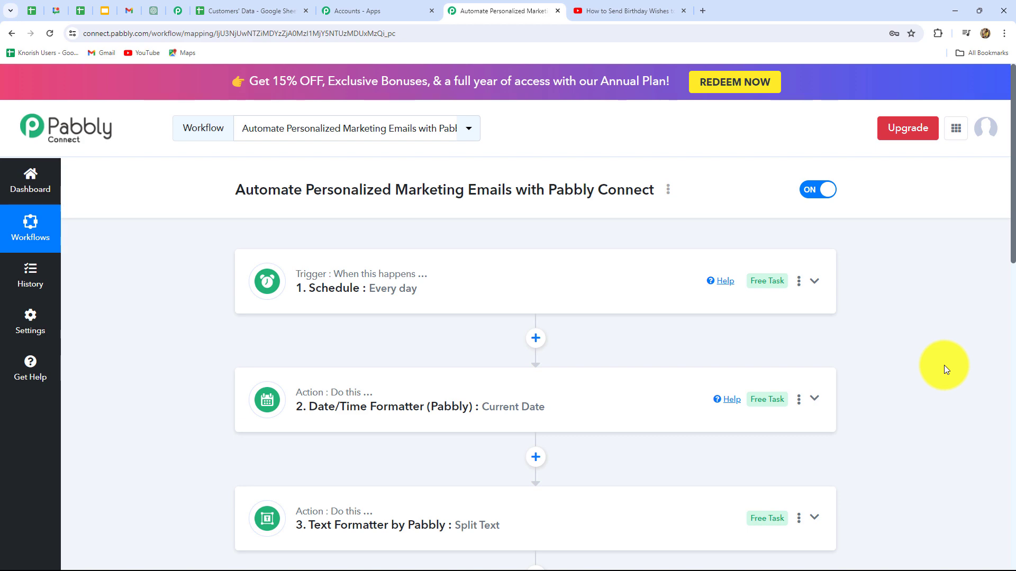
scroll(946, 370, "down", 9)
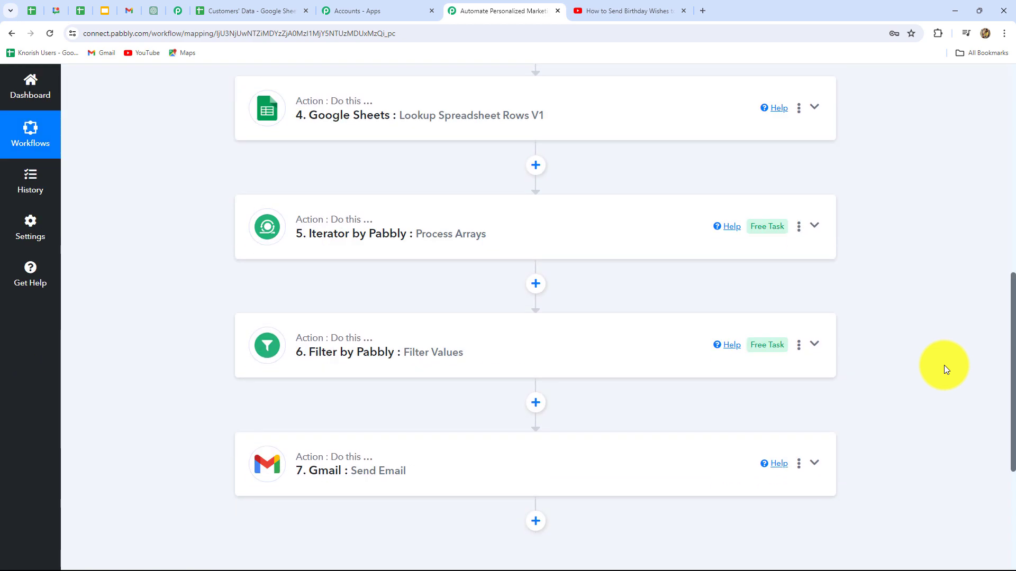
scroll(944, 369, "up", 9)
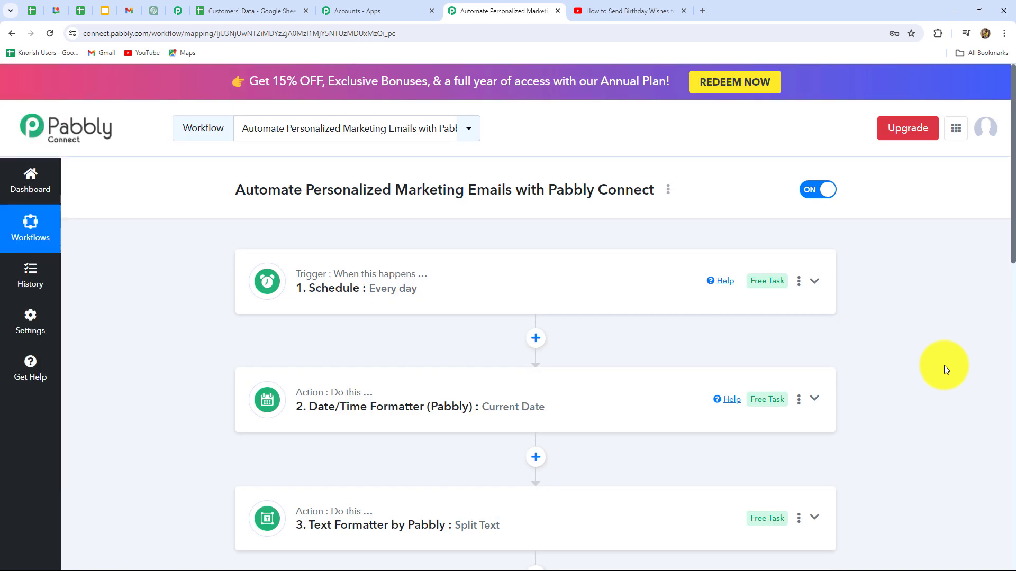
scroll(945, 368, "down", 4)
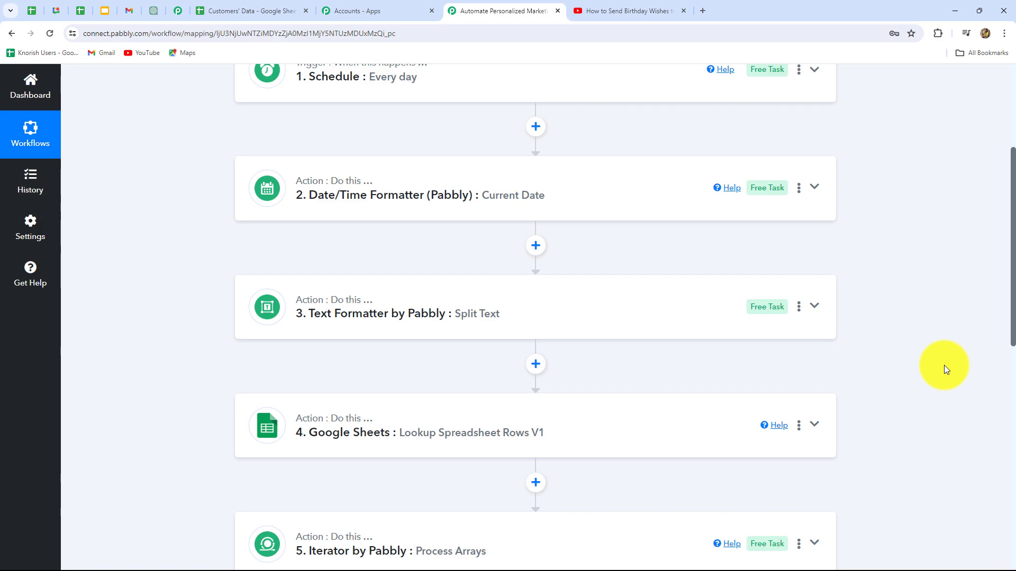